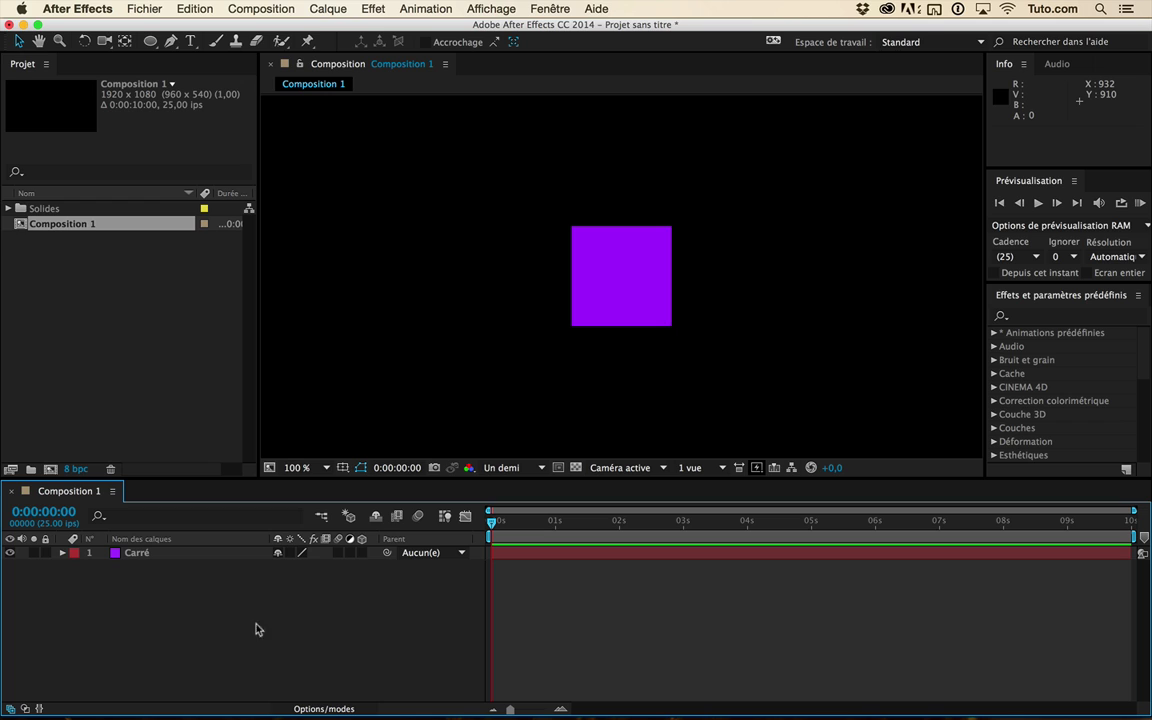
- Reveal the transform properties of the Carré layer and add the default expression to its Rotation
left_click(211, 557)
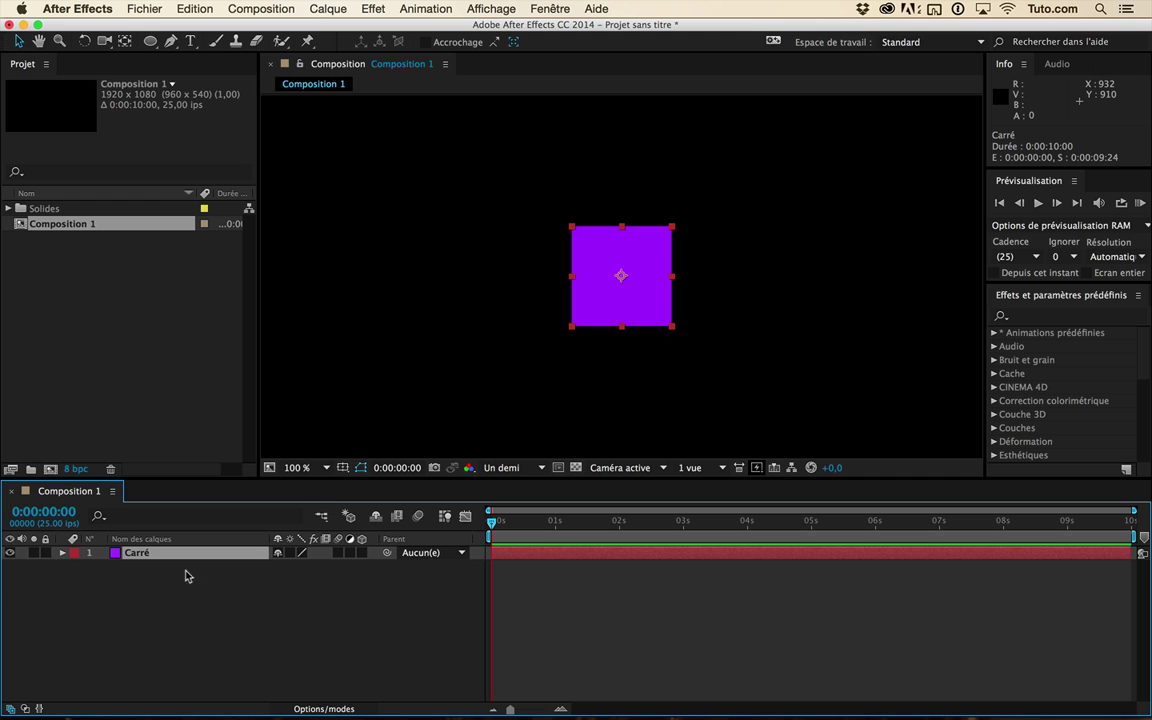
left_click(63, 553)
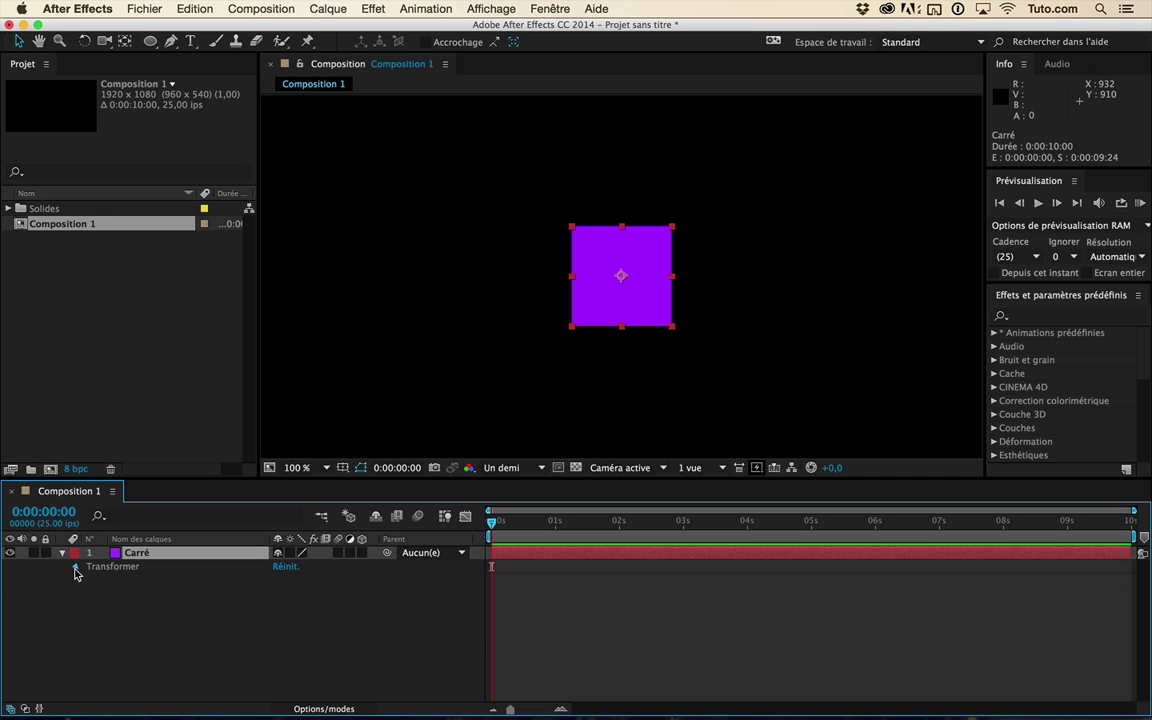
left_click(75, 566)
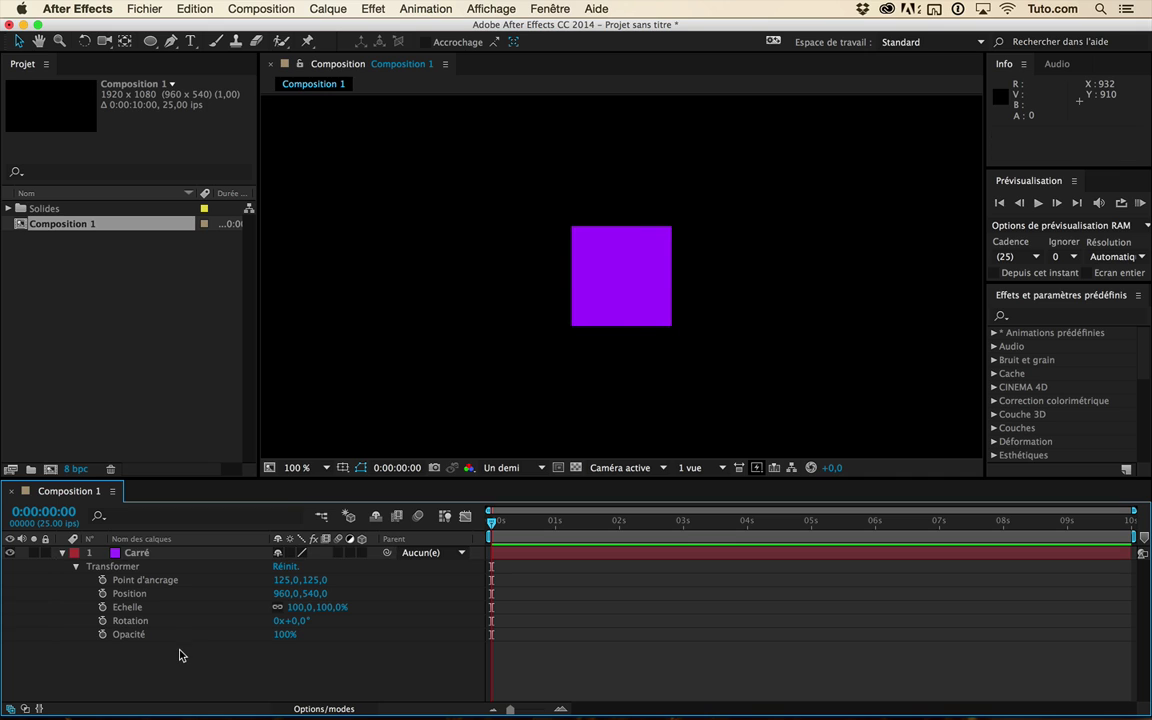
left_click(116, 622)
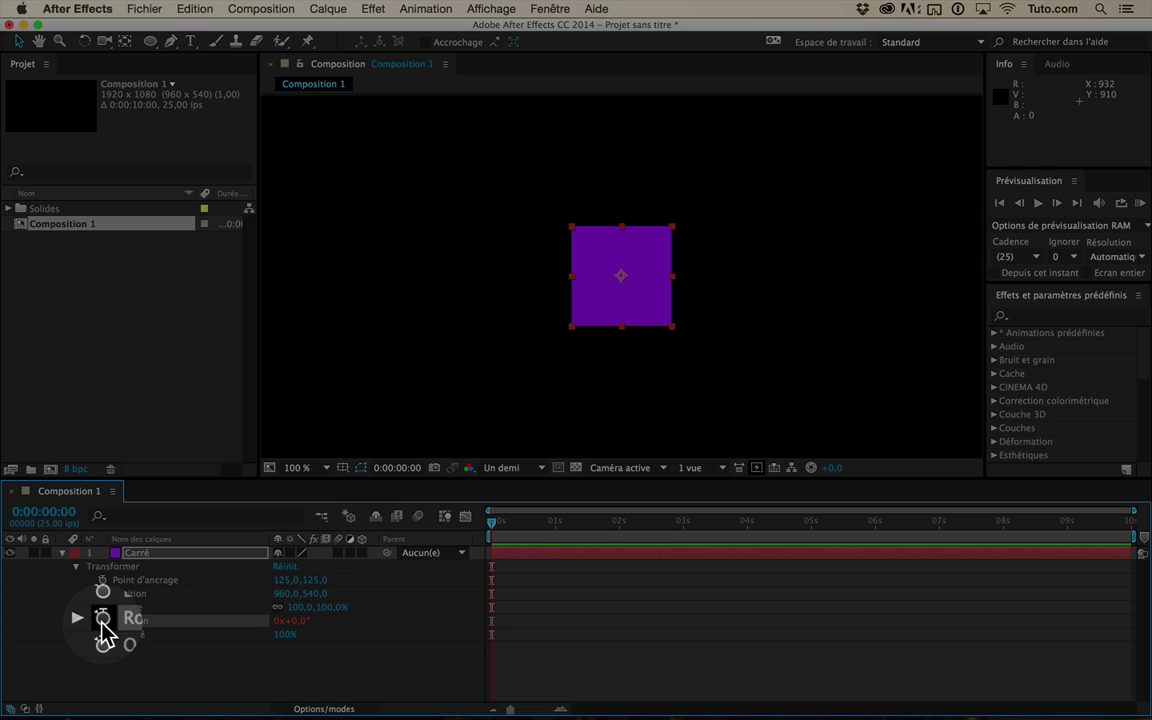
left_click(102, 620, "alt")
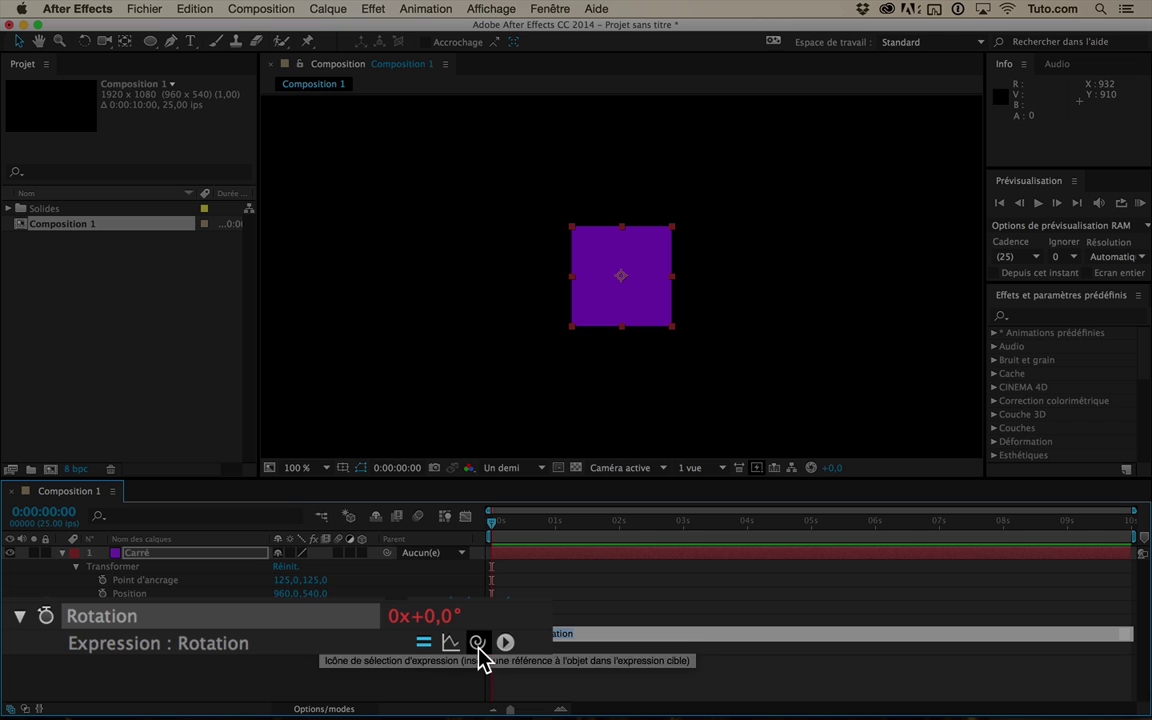
mouse_move(477, 648)
left_mouse_down()
mouse_move(496, 640)
mouse_move(504, 612)
mouse_move(492, 630)
mouse_move(398, 596)
mouse_move(347, 612)
mouse_move(447, 626)
mouse_move(476, 643)
left_mouse_up()
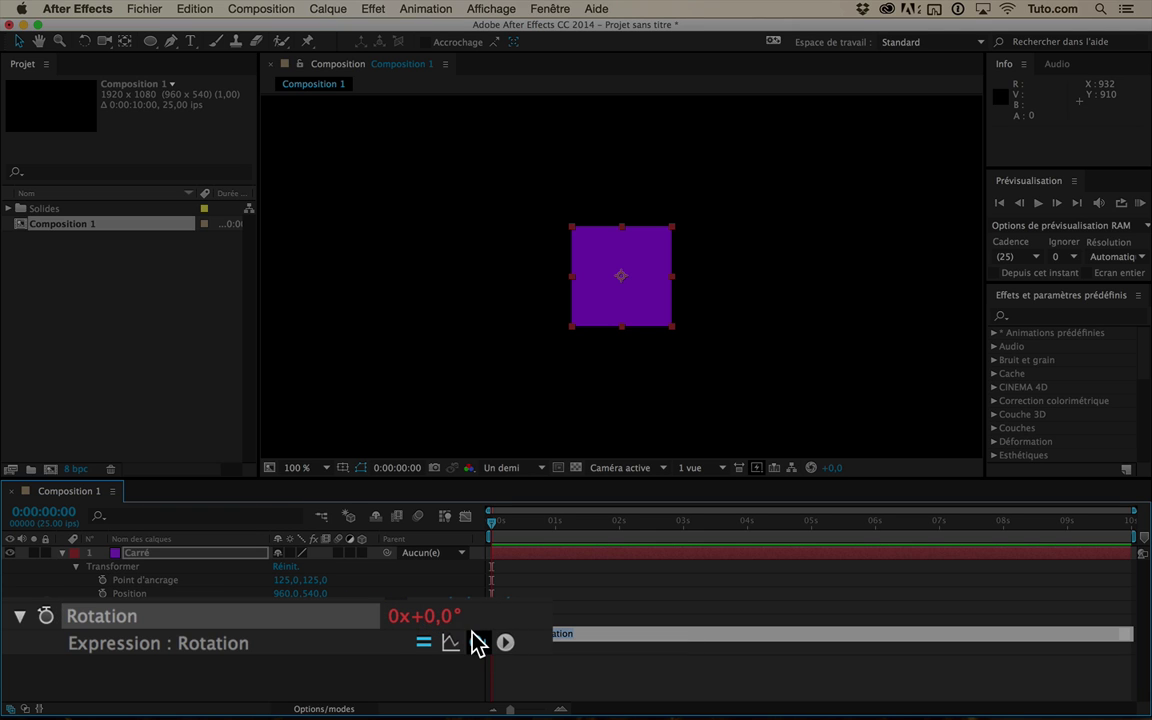
left_click(200, 652)
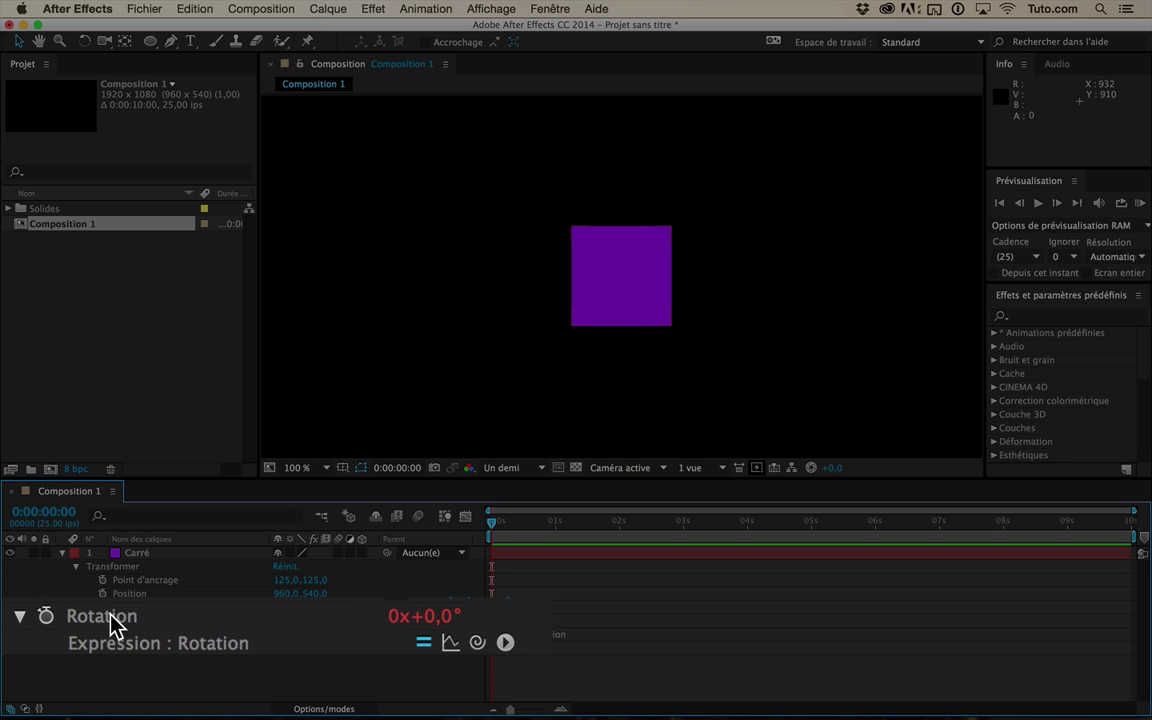
- Toggle the Rotation expression off and back on, and inspect its graph in the graph editor
left_click(19, 617)
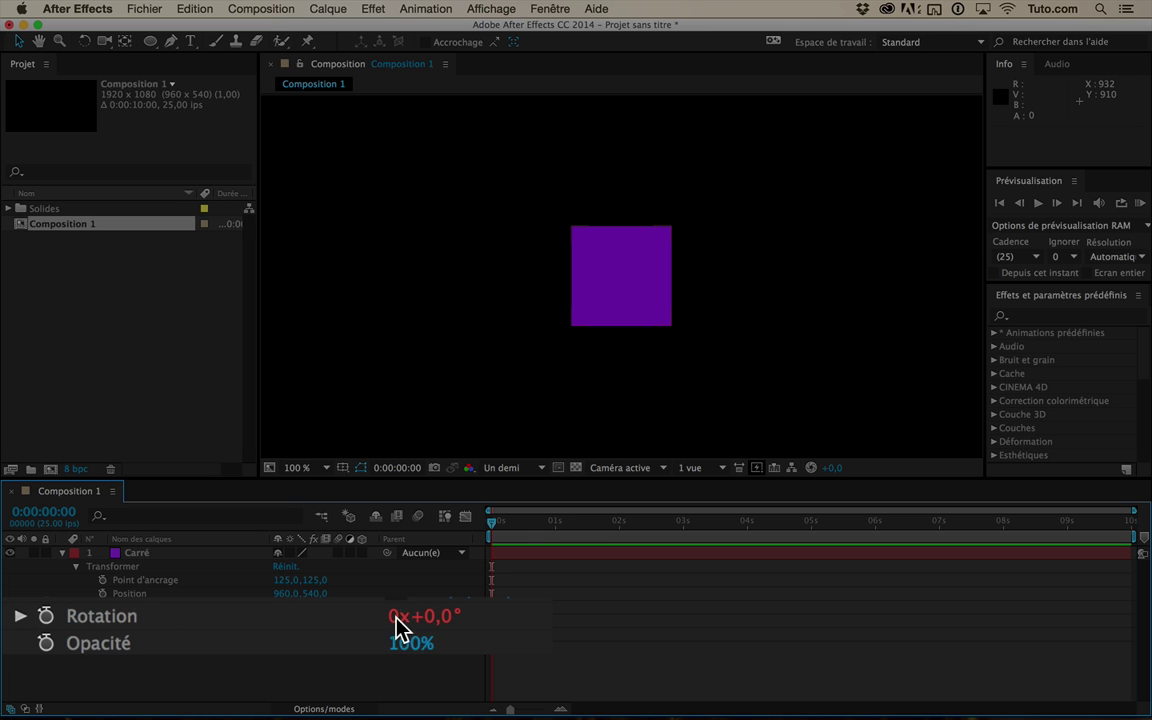
left_click(20, 617)
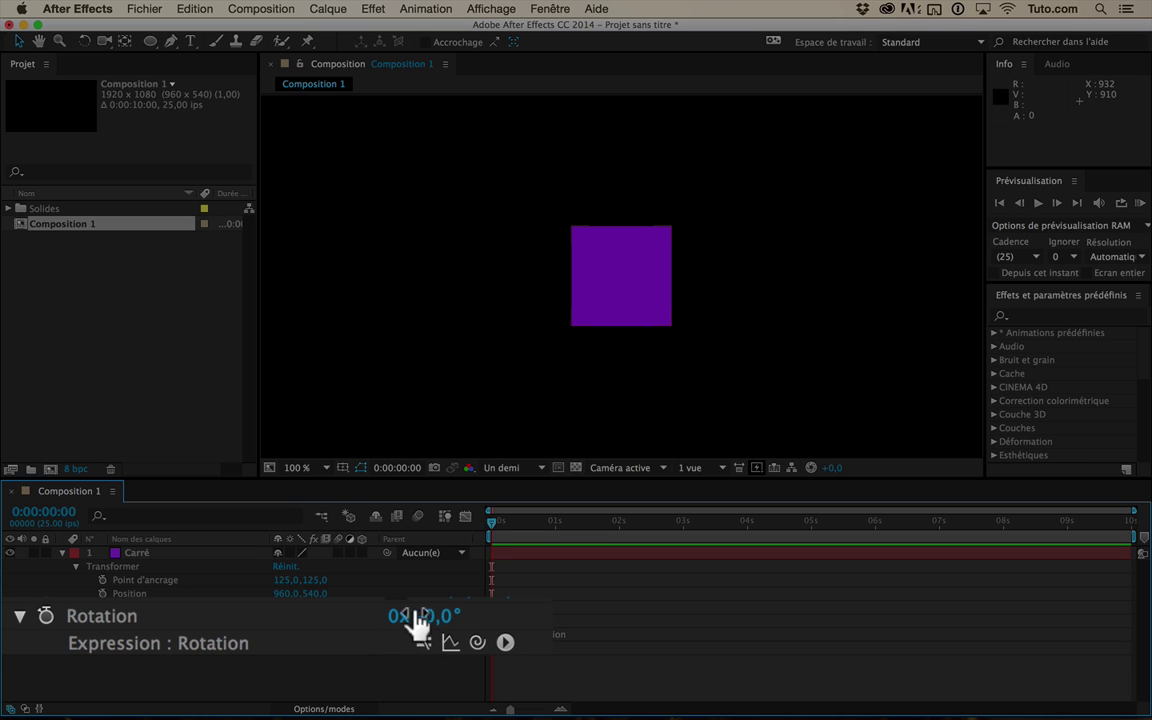
left_click(422, 642)
left_click(450, 643)
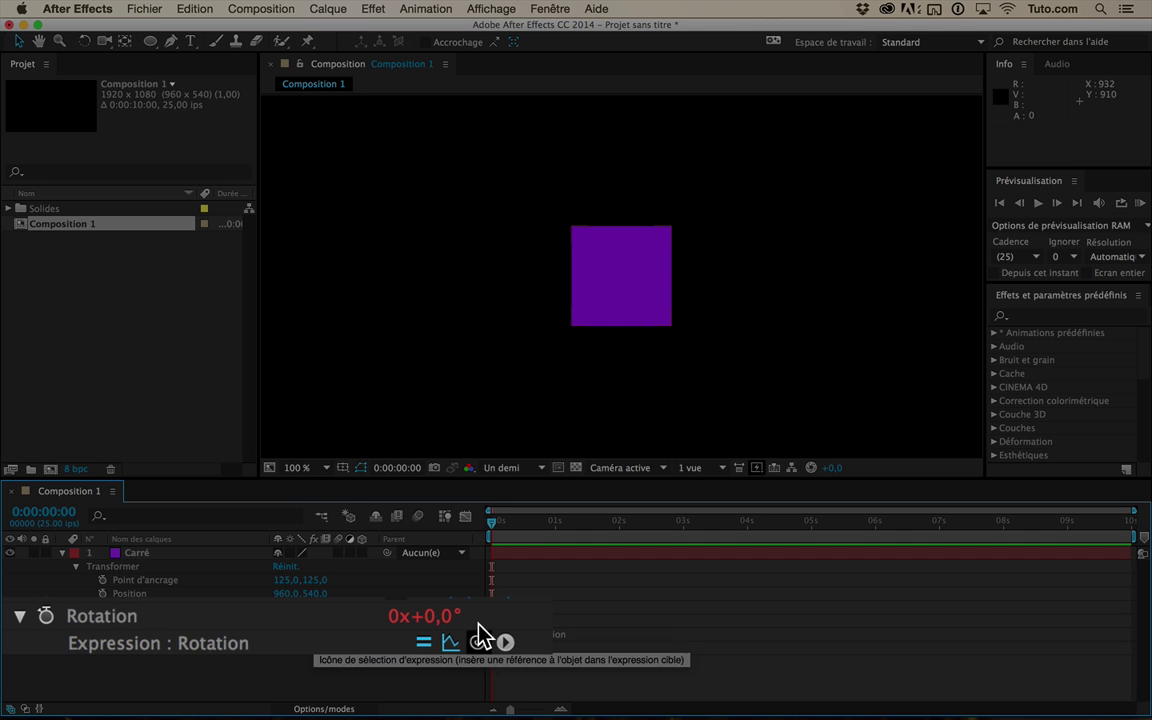
left_click(465, 516)
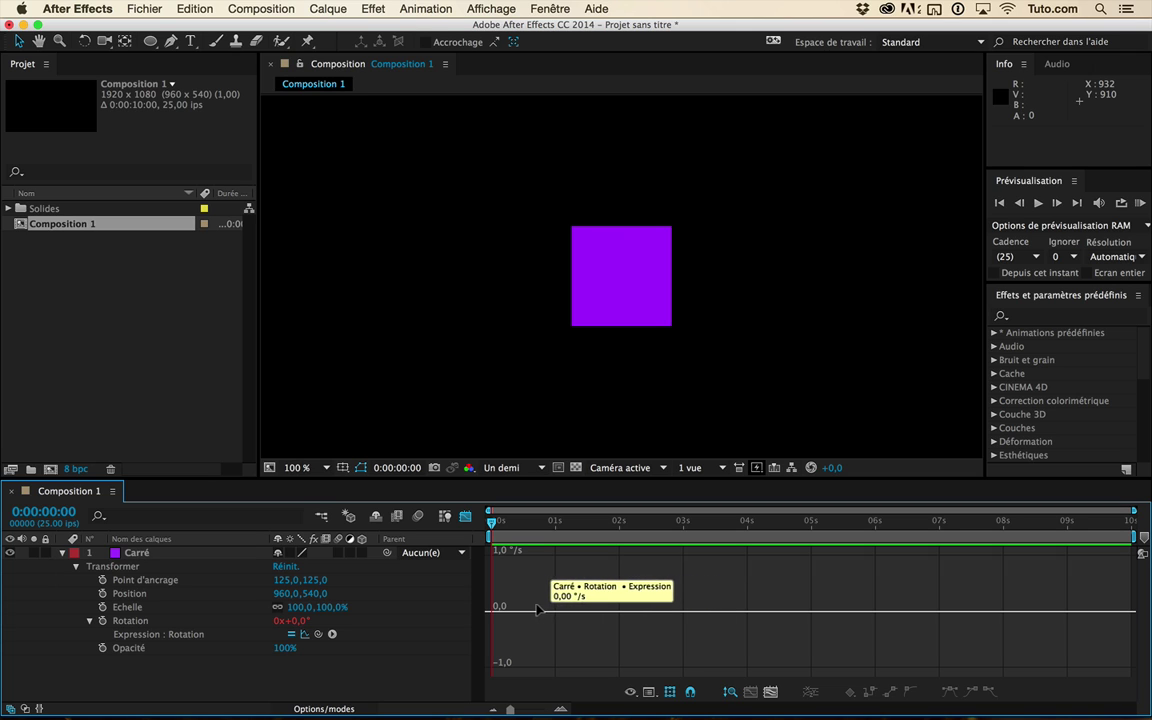
left_click(466, 518)
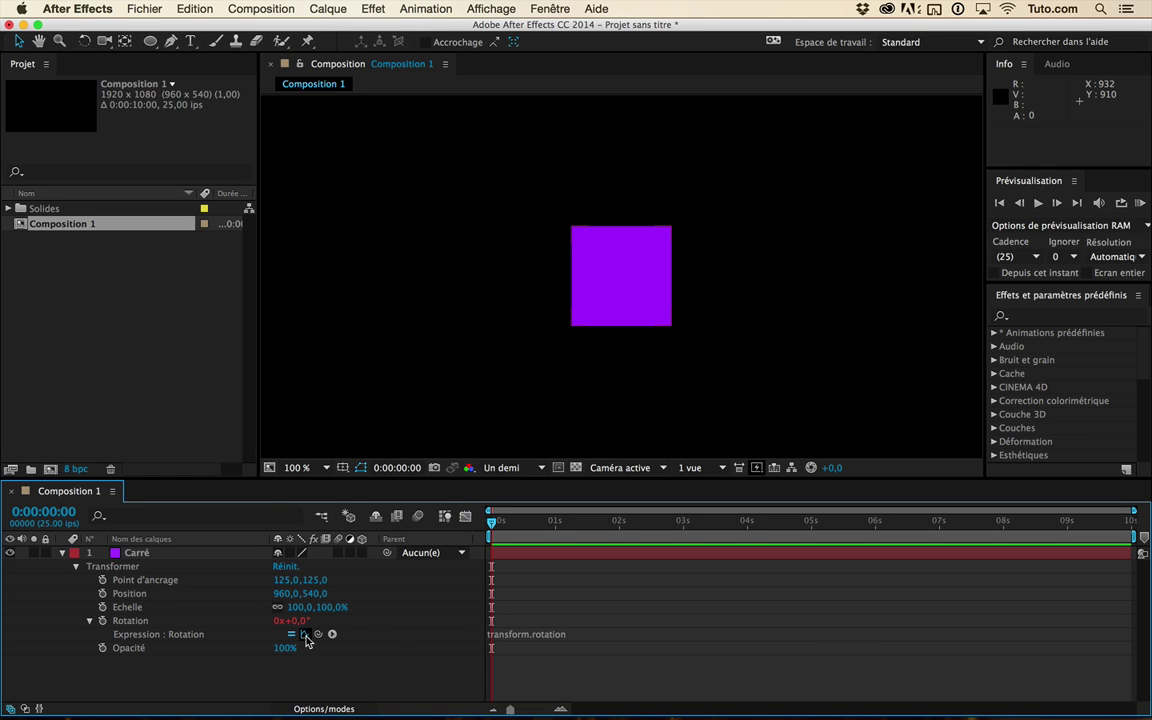
- Browse the expression language categories available for the Rotation expression
mouse_move(320, 640)
left_mouse_down()
mouse_move(296, 572)
mouse_move(318, 558)
mouse_move(288, 527)
mouse_move(320, 640)
mouse_move(294, 562)
mouse_move(293, 585)
mouse_move(326, 637)
left_mouse_up()
left_click(333, 637)
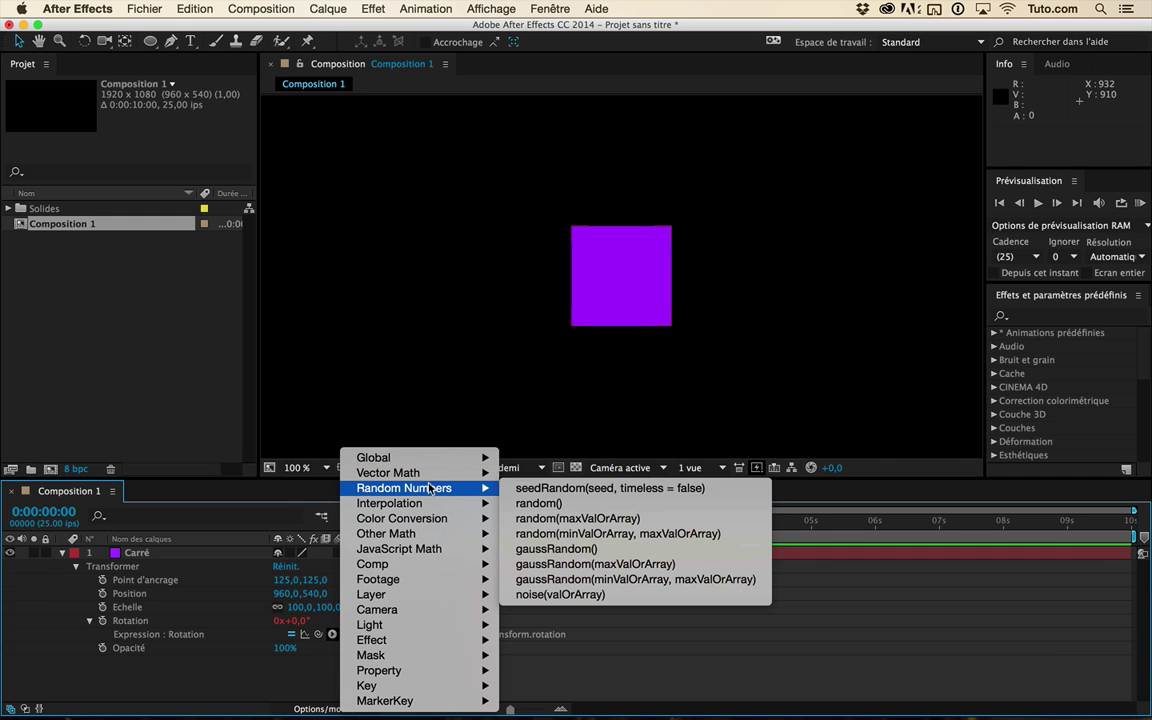
mouse_move(432, 516)
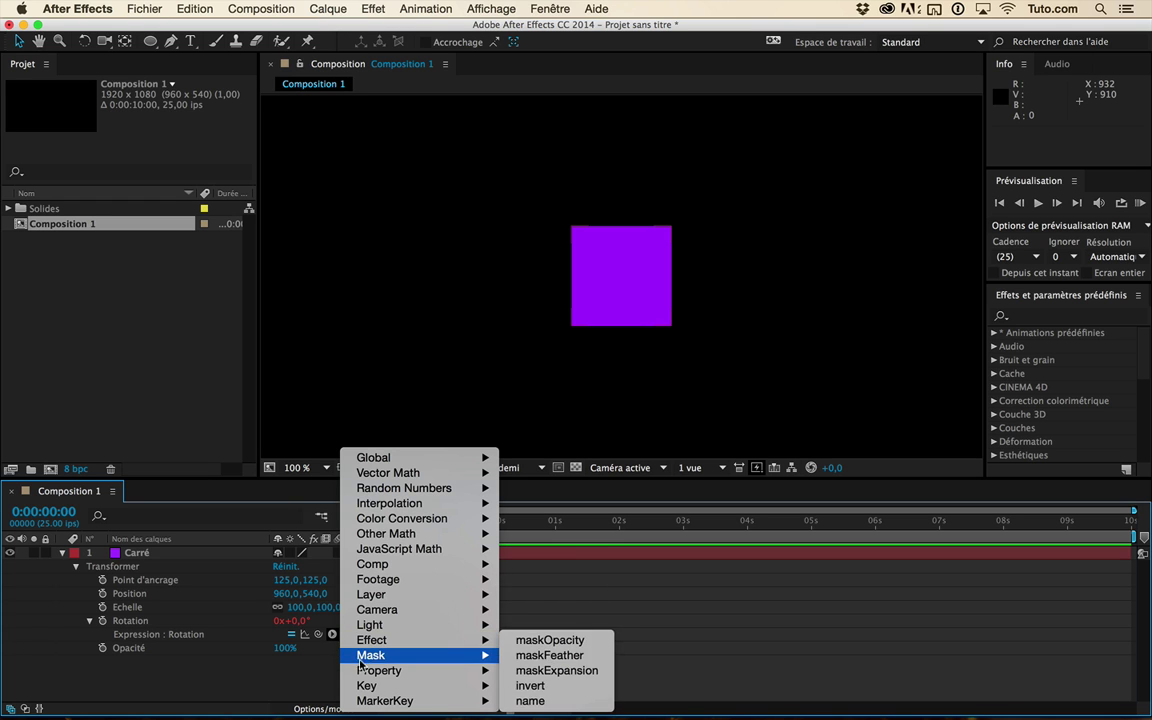
left_click(333, 637)
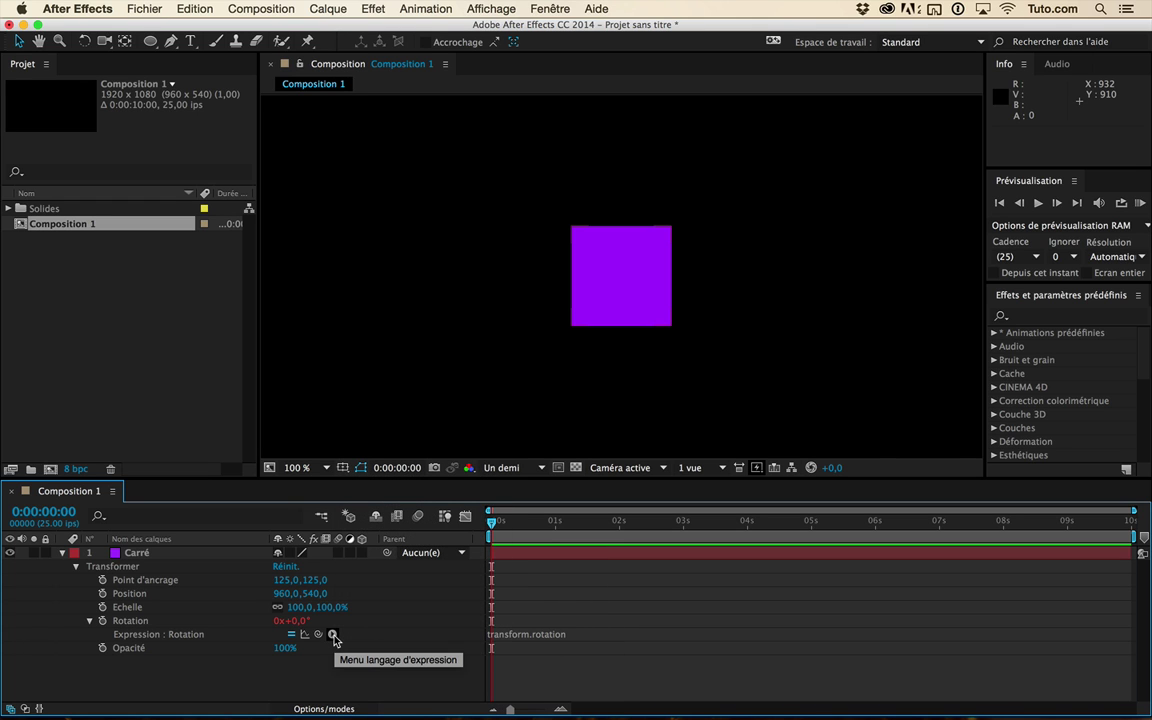
left_click(333, 637)
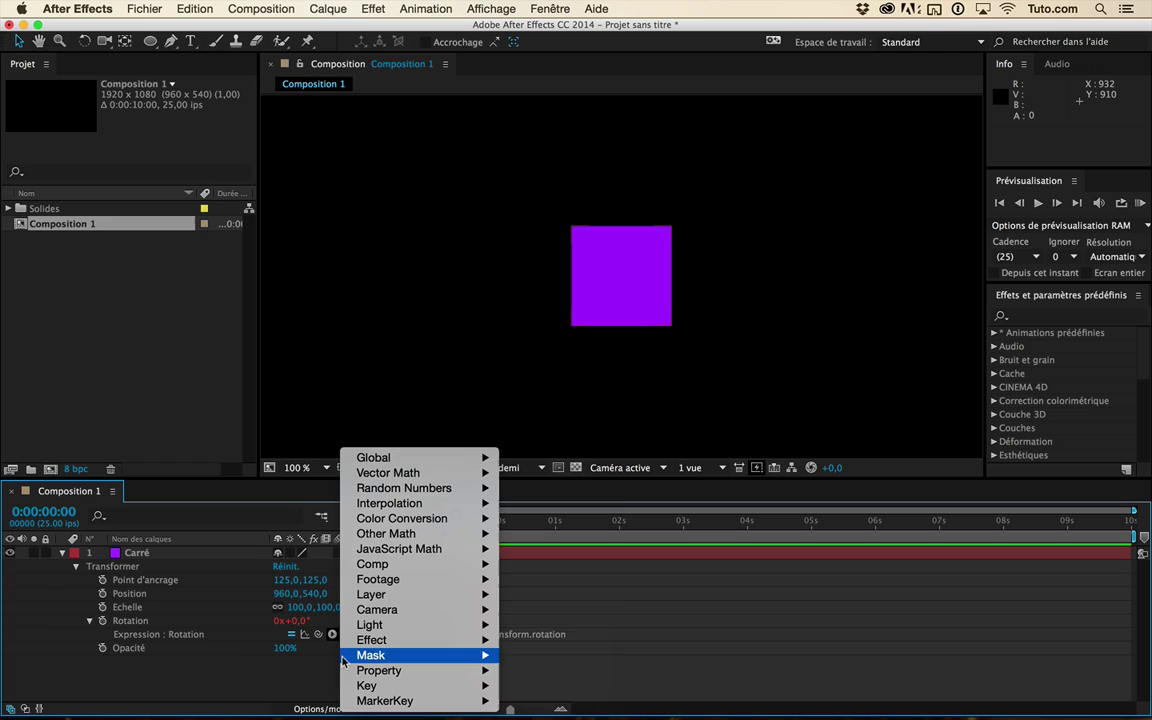
left_click(331, 636)
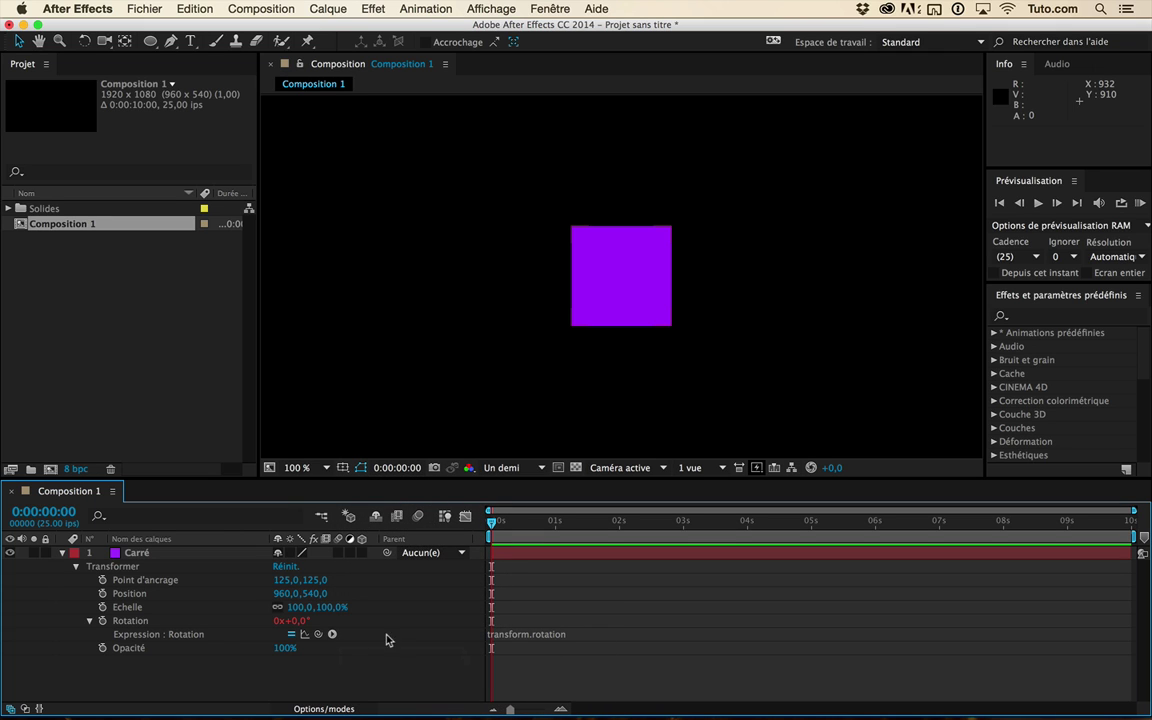
- Enlarge the Rotation expression's text area and give the timeline more height
left_click(562, 640)
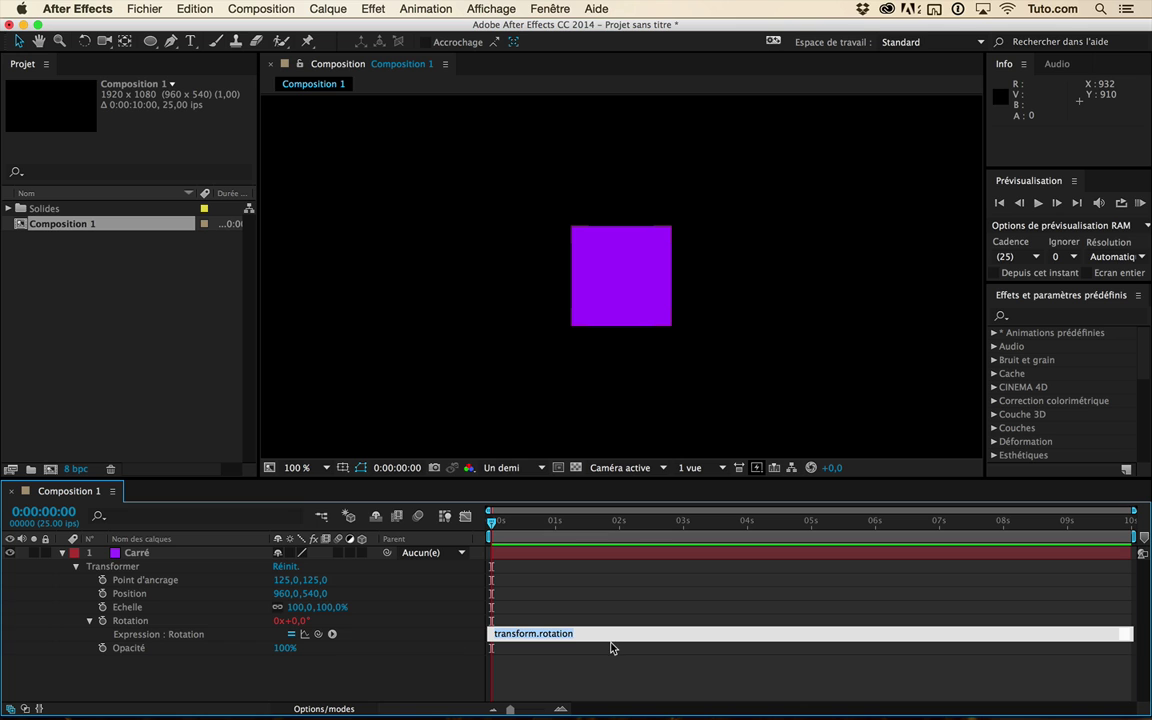
left_click_drag(608, 636, 605, 676)
left_click_drag(536, 481, 512, 406)
left_click(603, 599)
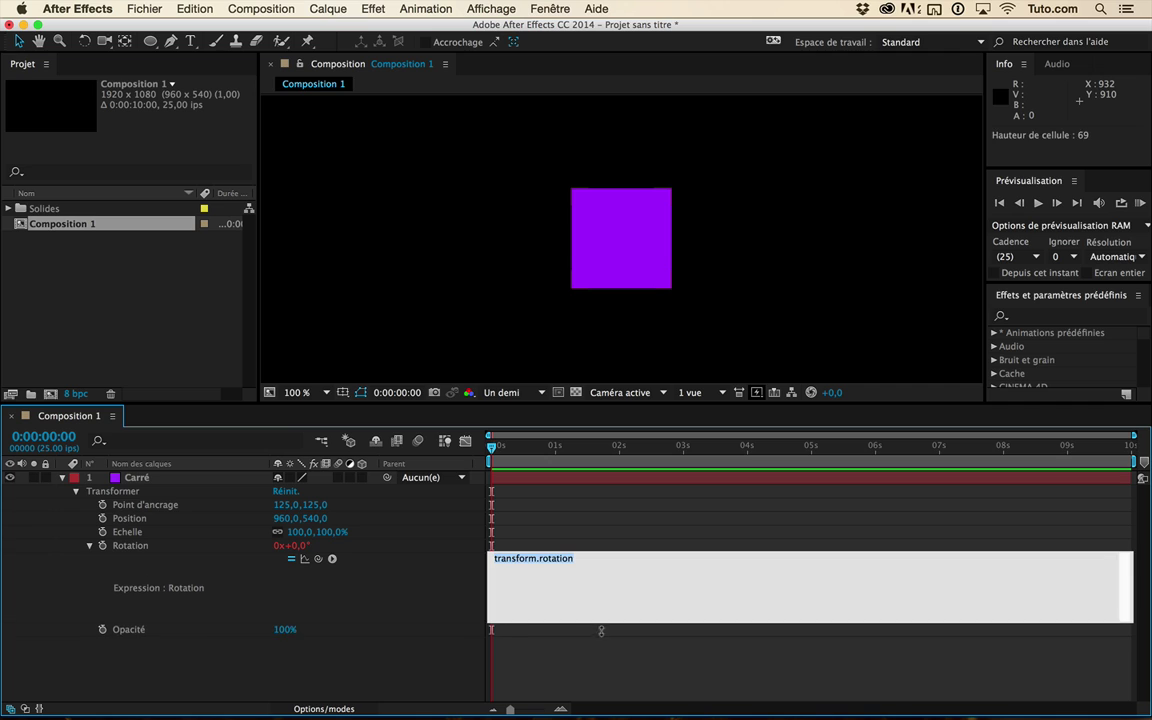
left_click(598, 592)
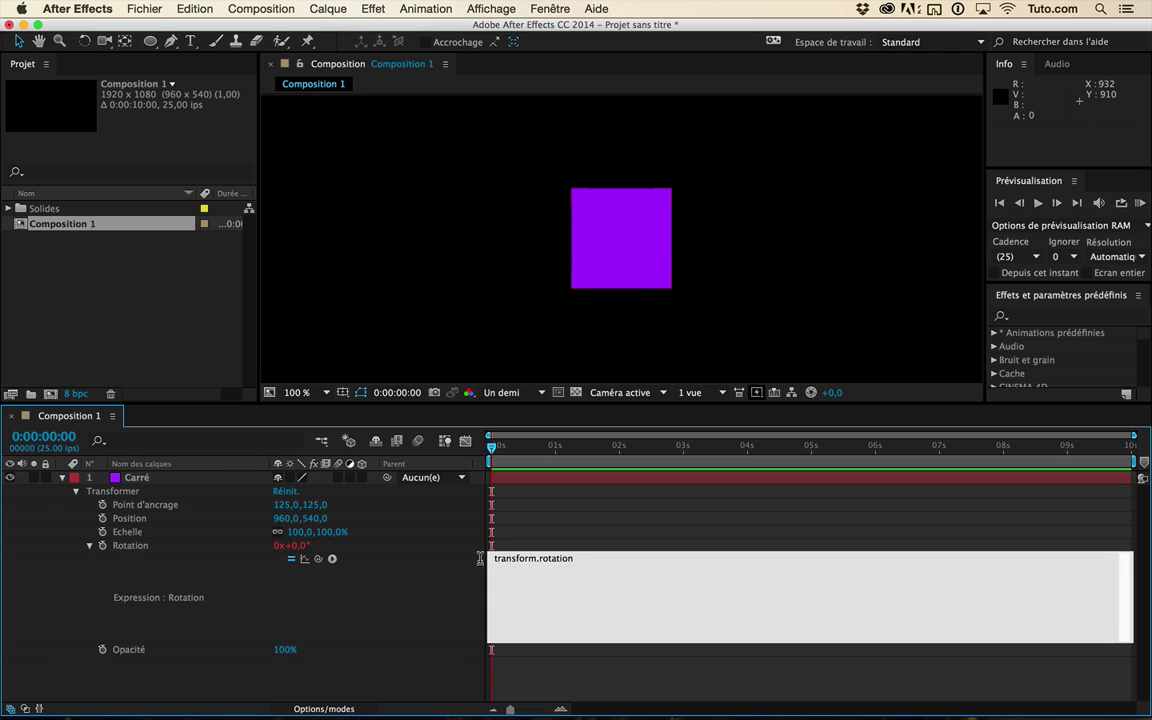
- Examine the transform.rotation expression text against the Rotation property in the Carré layer's Transformer group
left_click_drag(480, 558, 622, 562)
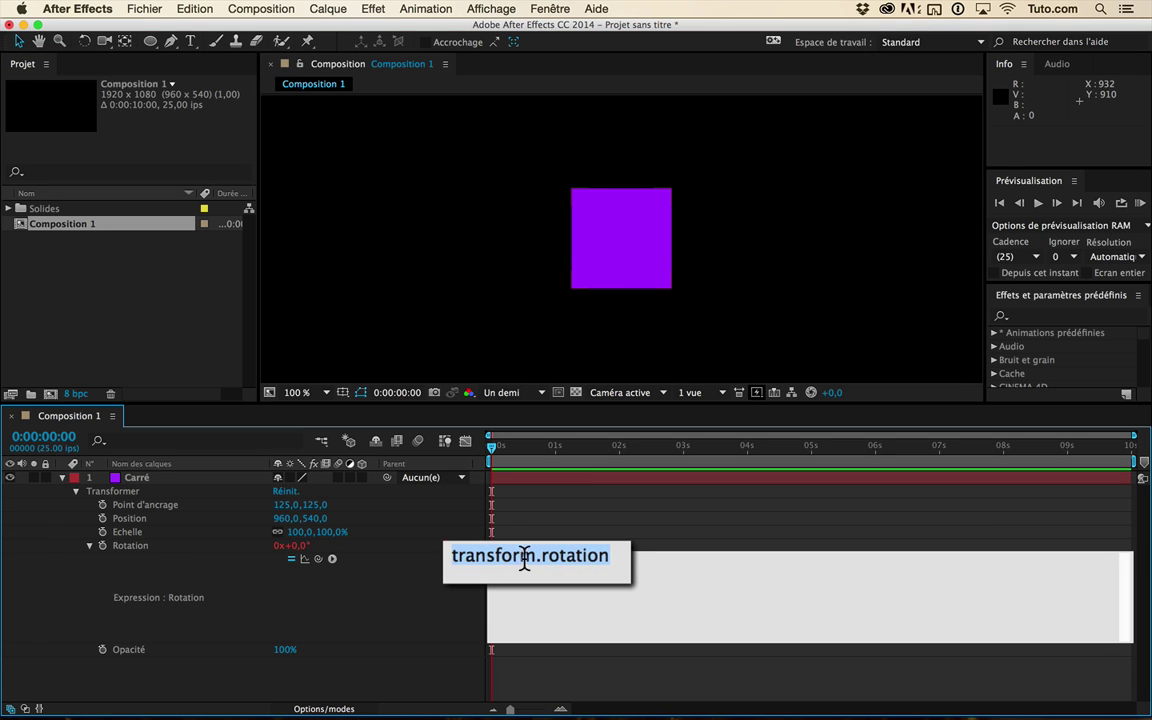
left_click_drag(497, 557, 631, 566)
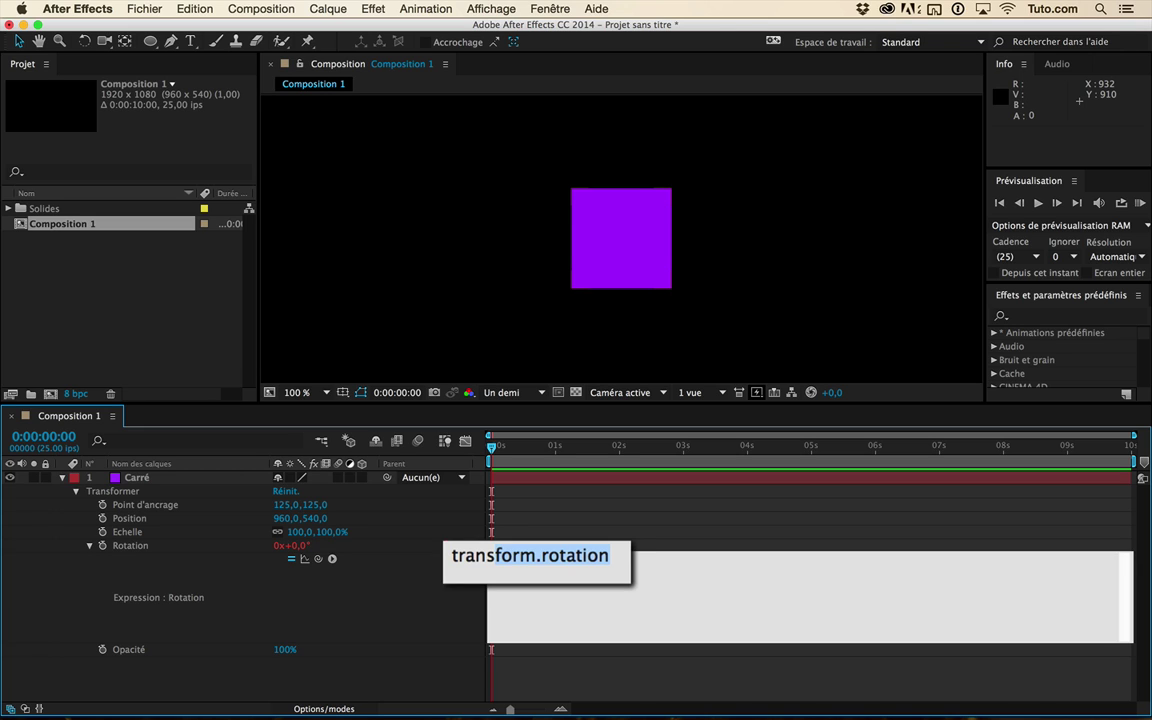
left_click(631, 566)
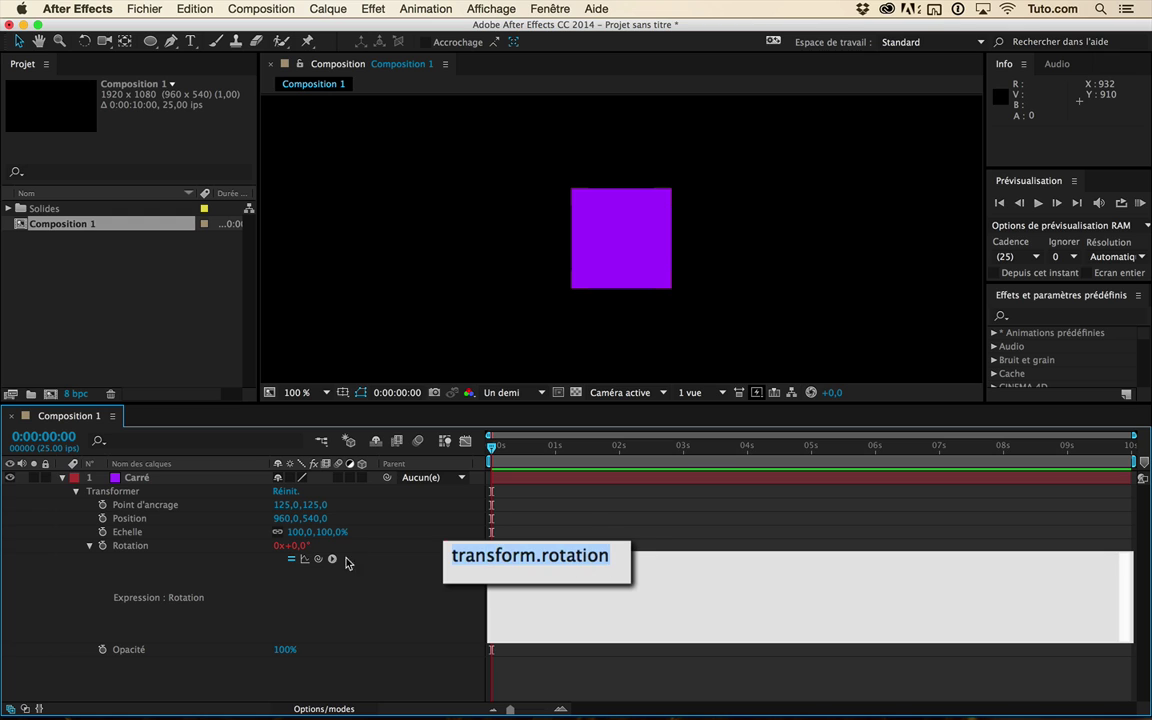
left_click(256, 557)
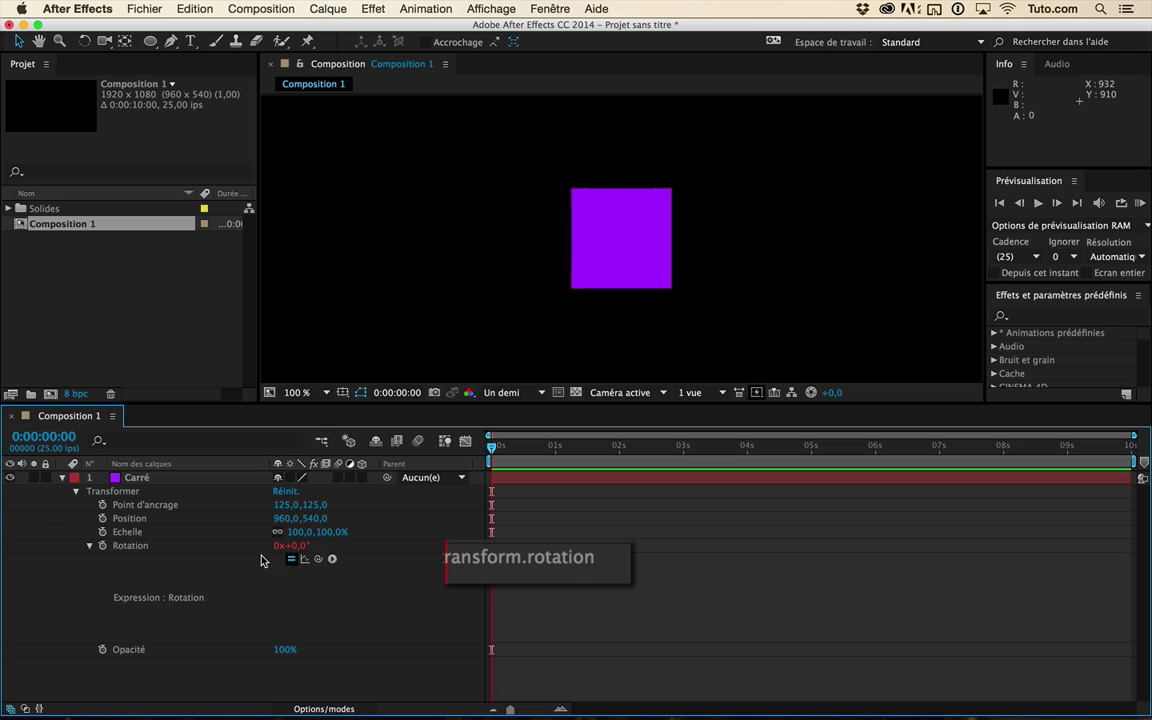
left_click(145, 547)
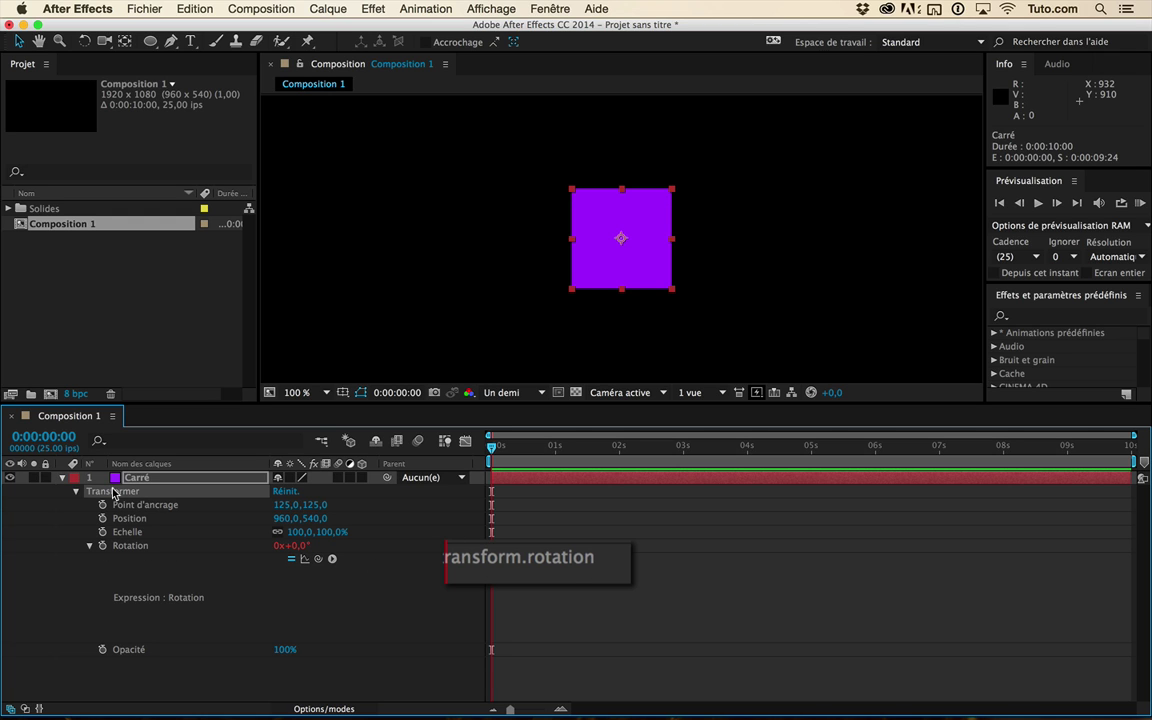
left_click(555, 558)
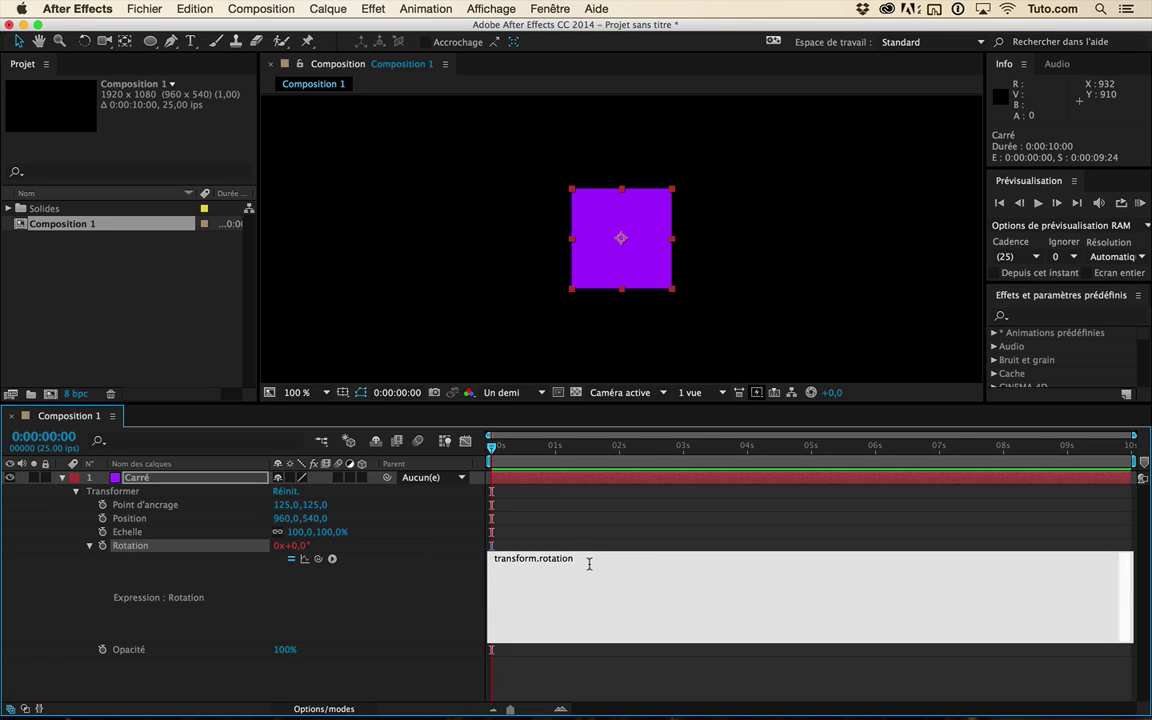
left_click(360, 515)
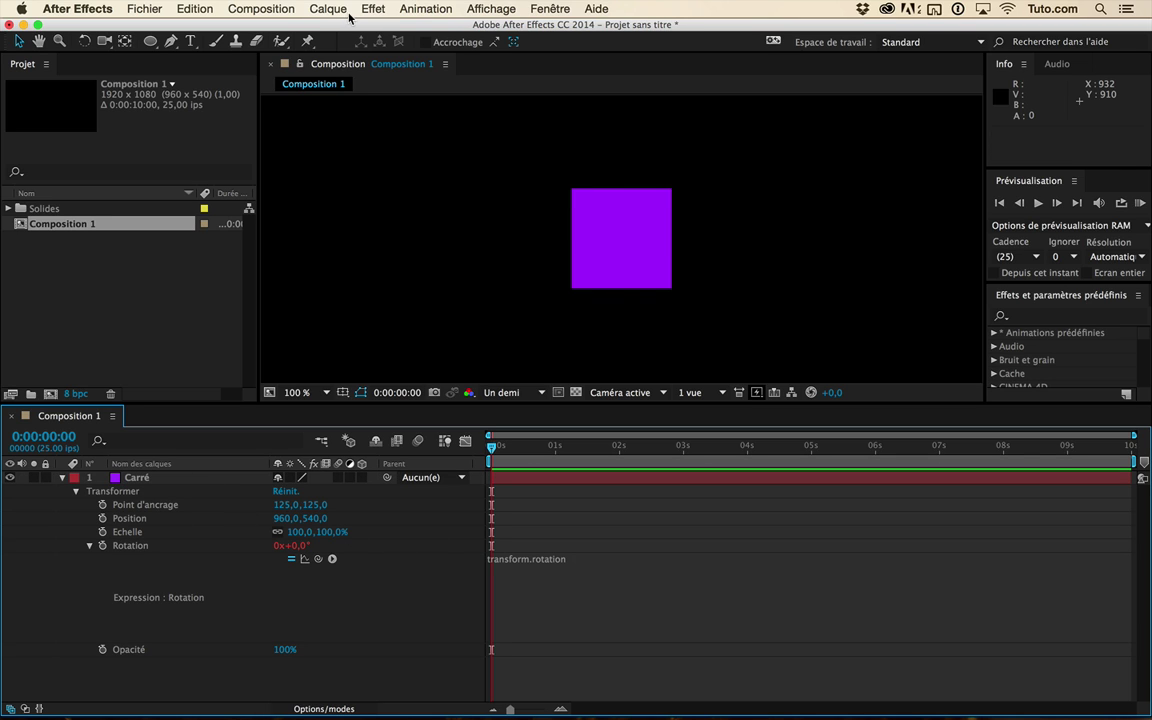
- Create a white duplicate of the Carré layer and place it to the right of the purple square
left_click(176, 480)
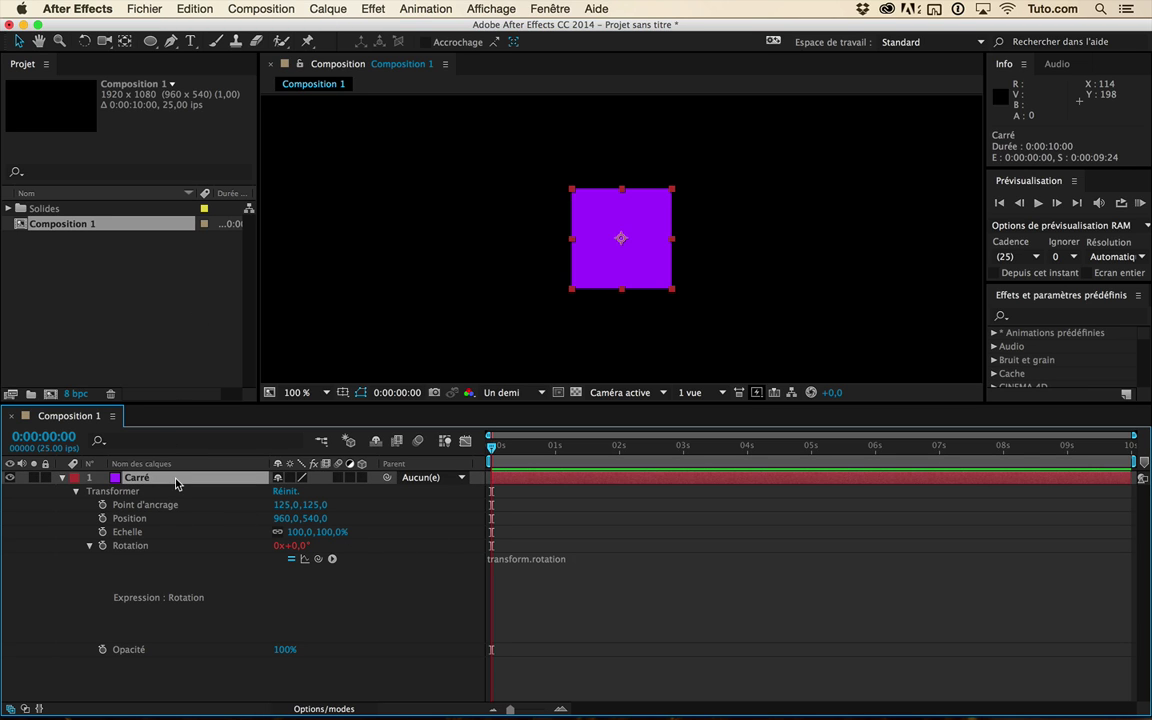
key("super+d")
left_click(334, 8)
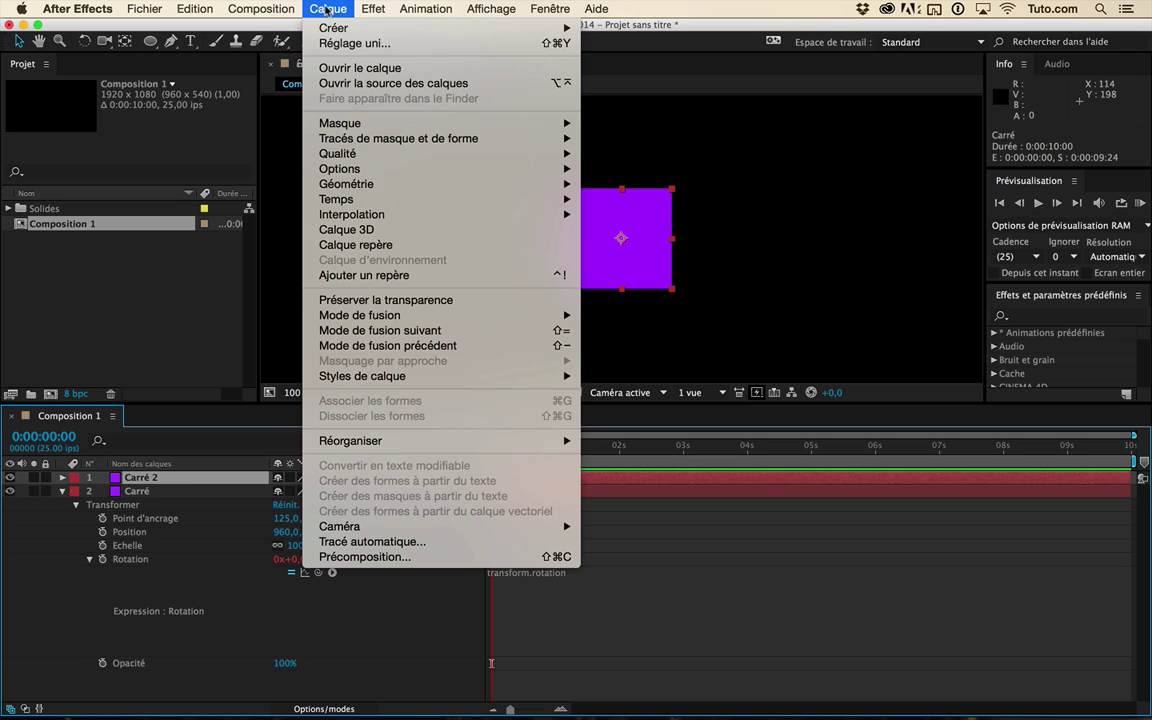
left_click(348, 44)
left_click(922, 383)
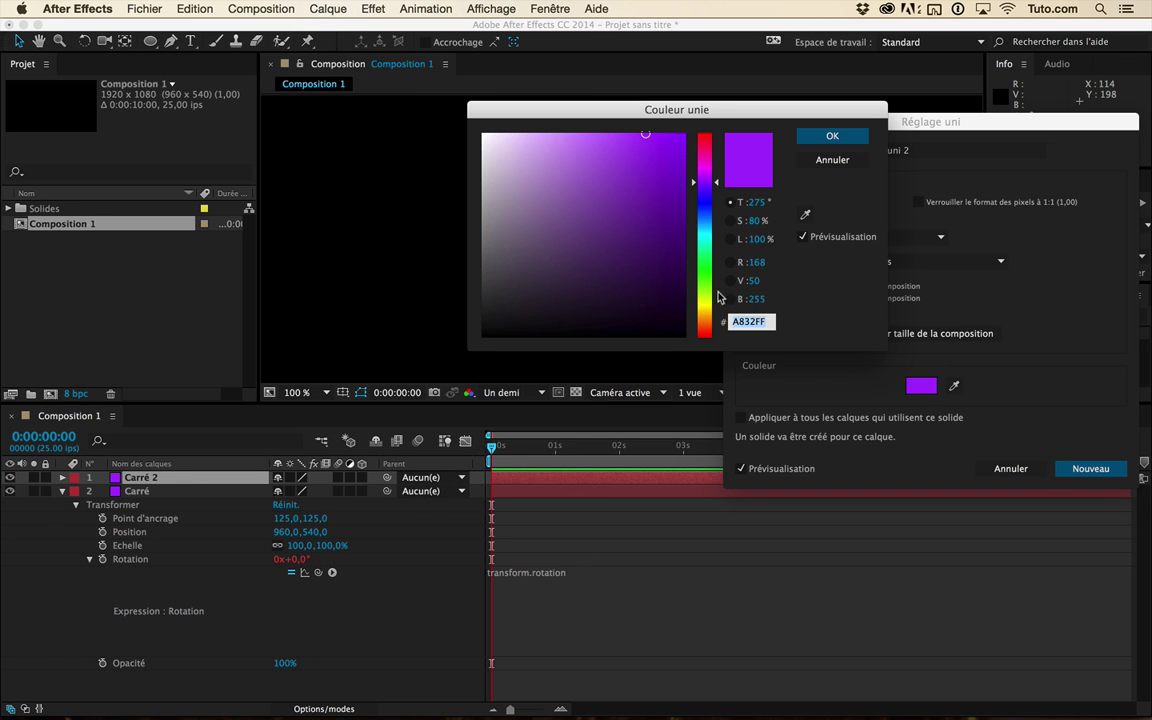
key("Return")
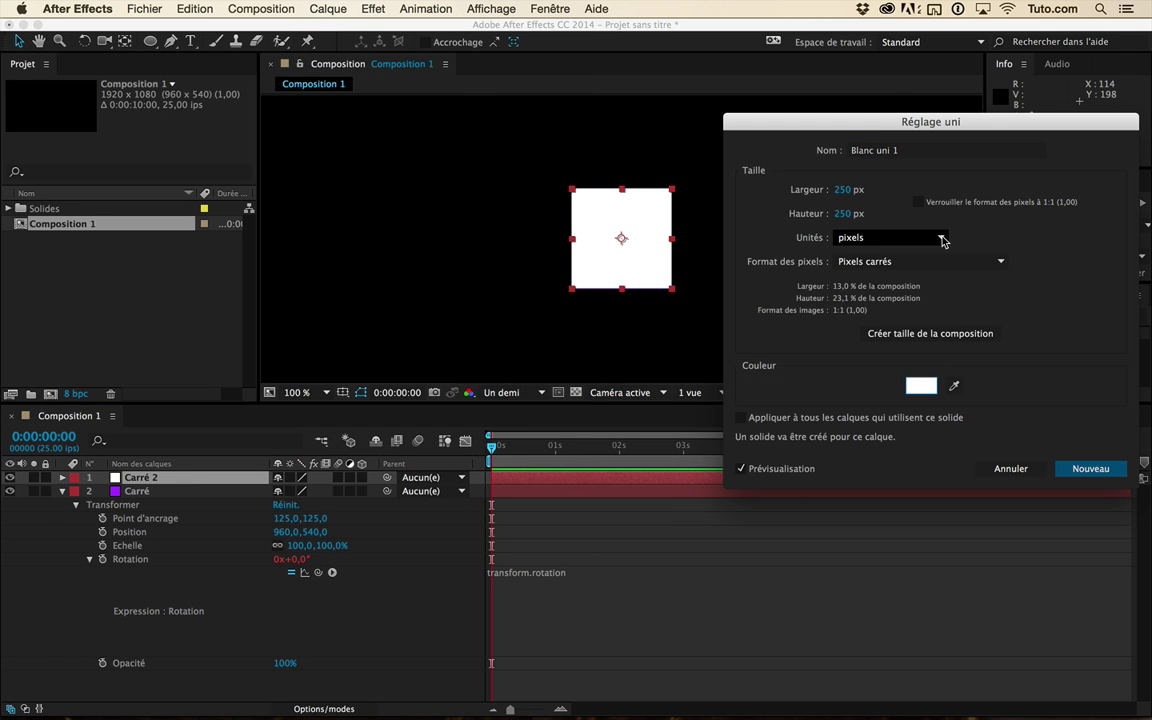
key("Return")
left_click_drag(663, 206, 747, 260)
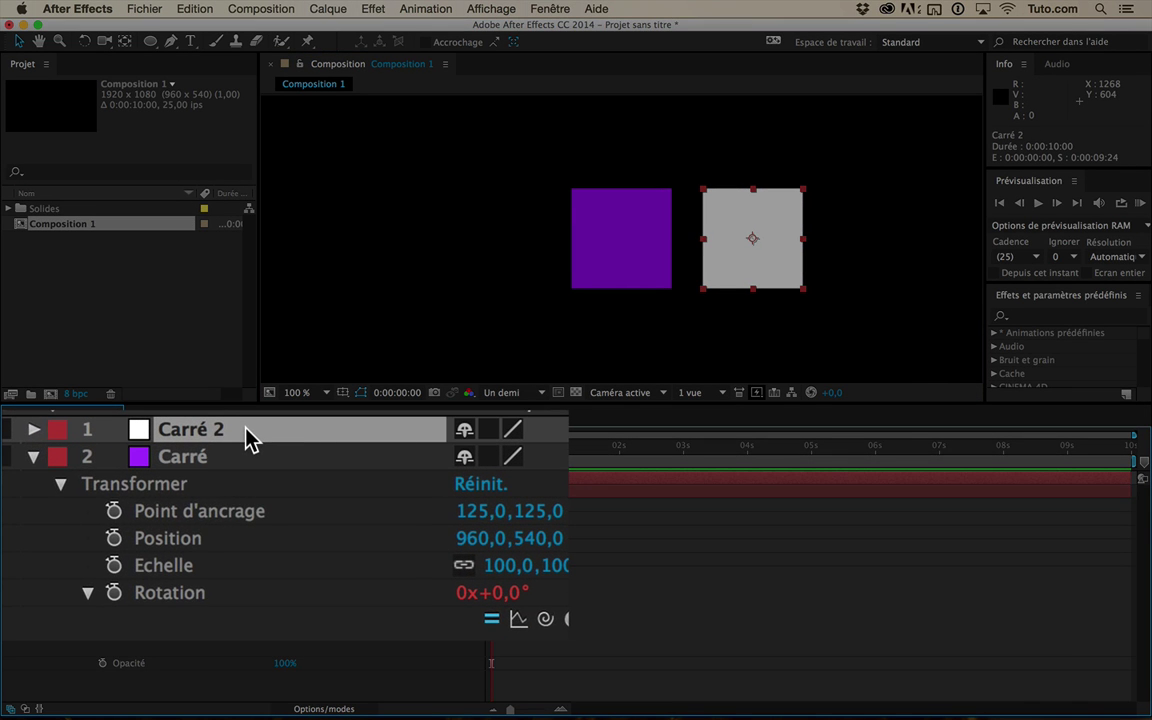
- Show only Rotation for both square layers and remove the Rotation expression from Carré 2
key("r")
left_click(245, 478)
key("r")
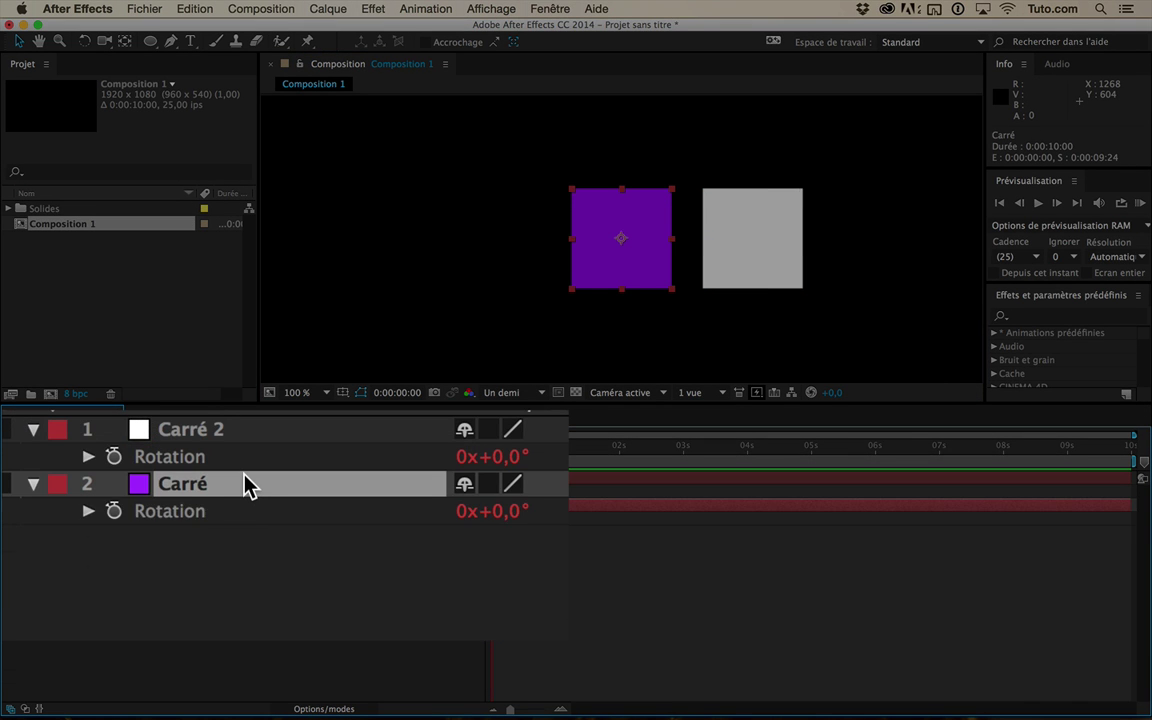
left_click(113, 457)
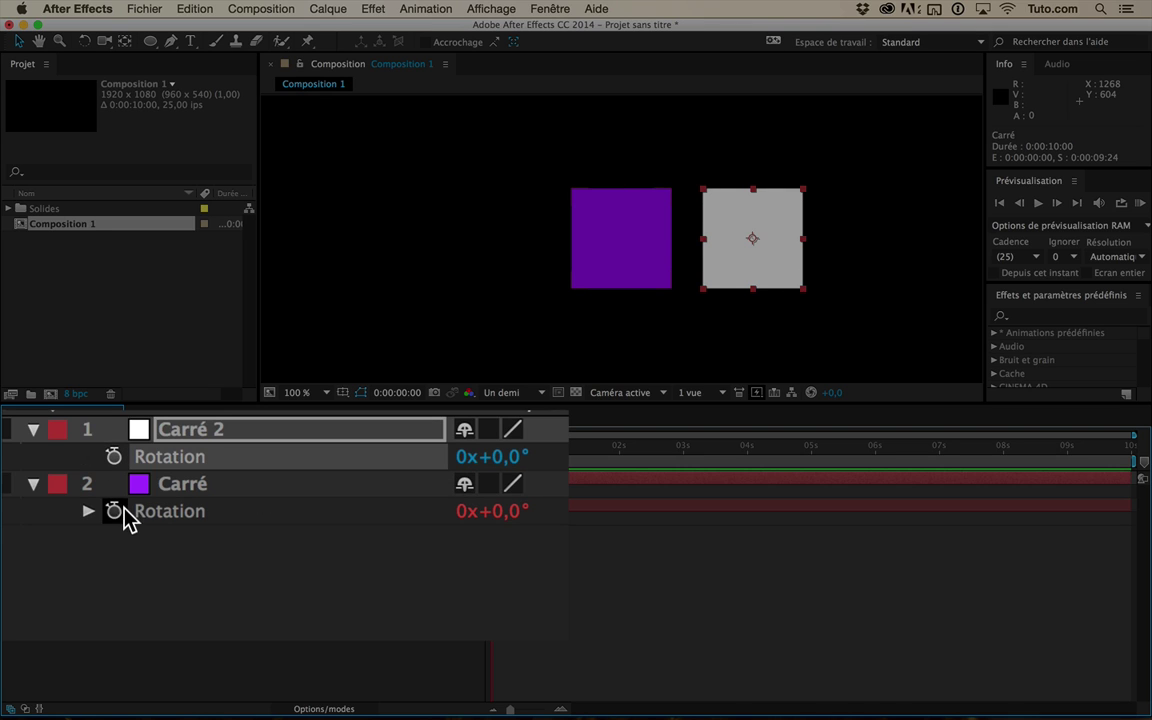
left_click(283, 540)
- Rename the Carré 2 layer as Carré blanc
left_click(228, 430)
key("Return")
key("Right")
key("BackSpace")
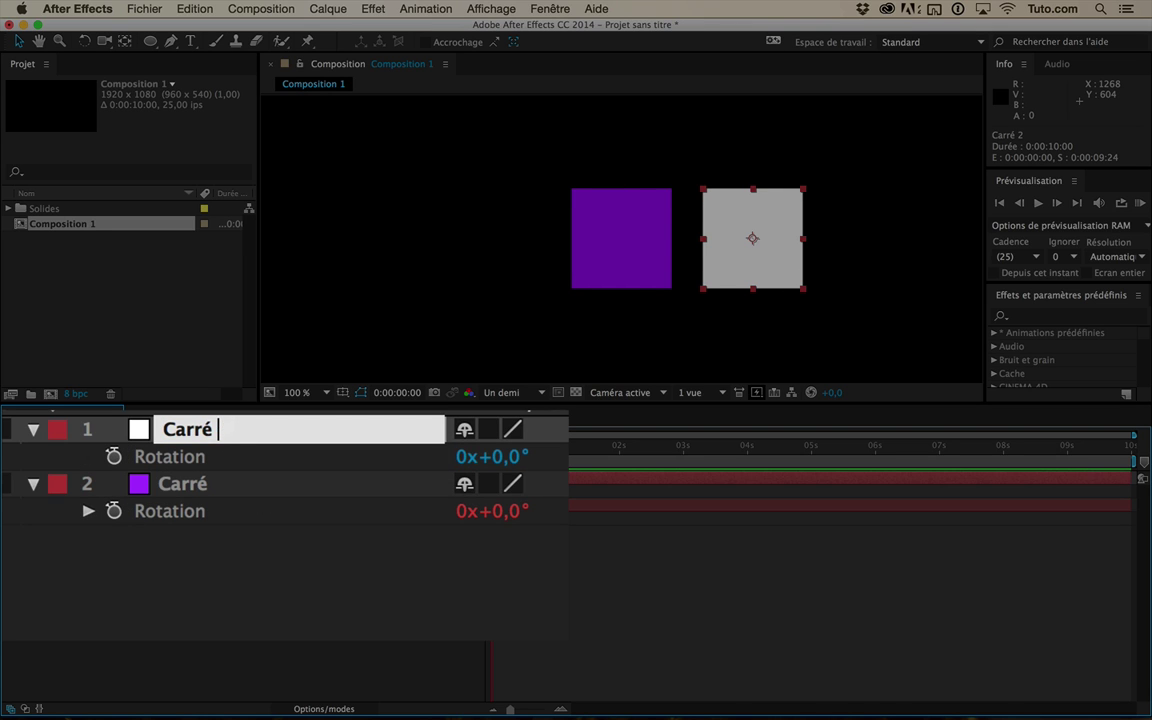
type("blanc")
key("Return")
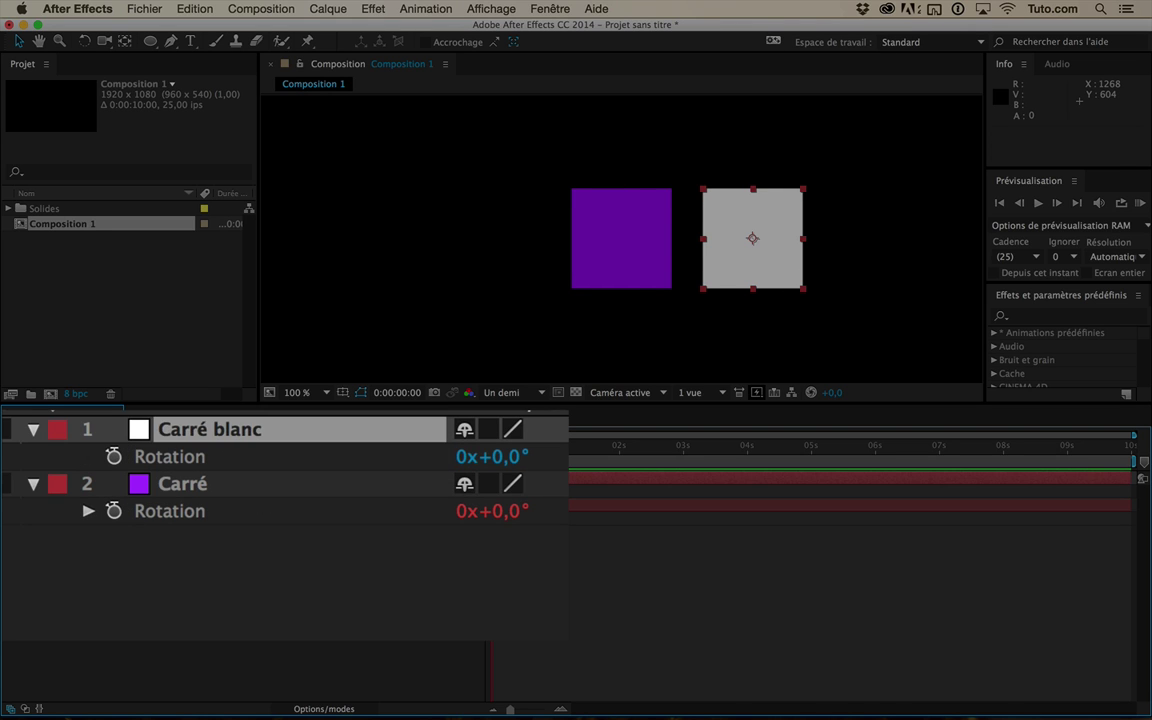
- Link the Carré layer's Rotation expression to Carré blanc's Rotation and examine the parts of the generated expression
left_click(88, 511)
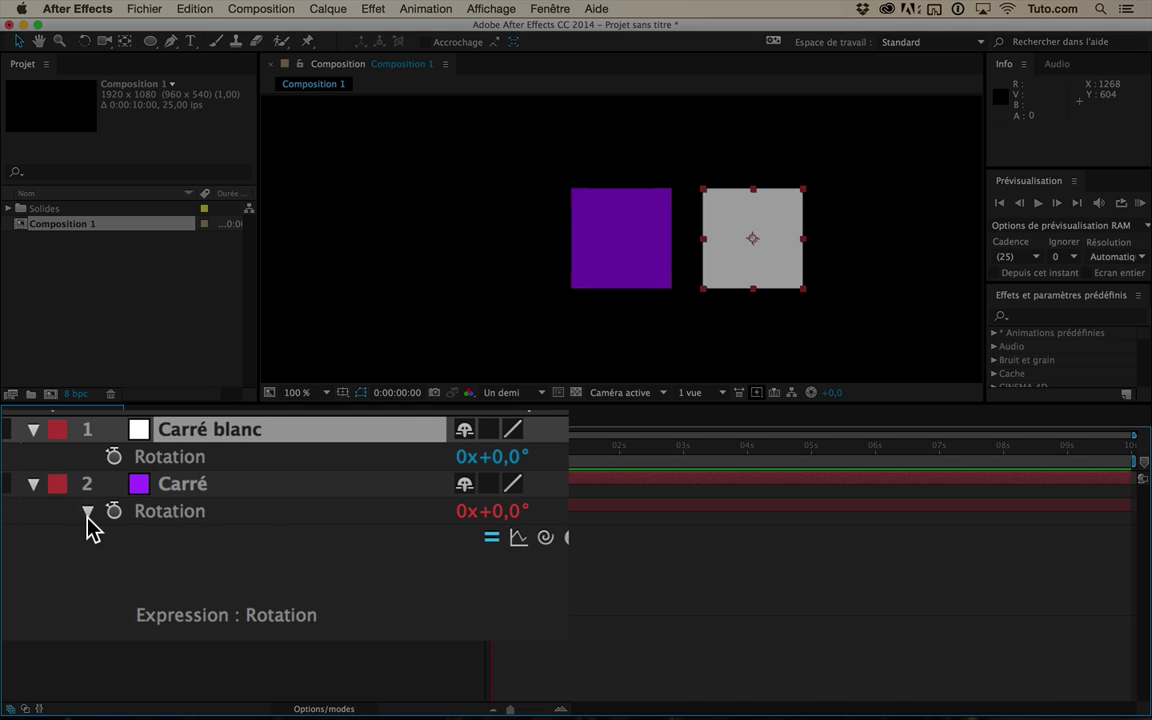
left_click(236, 508)
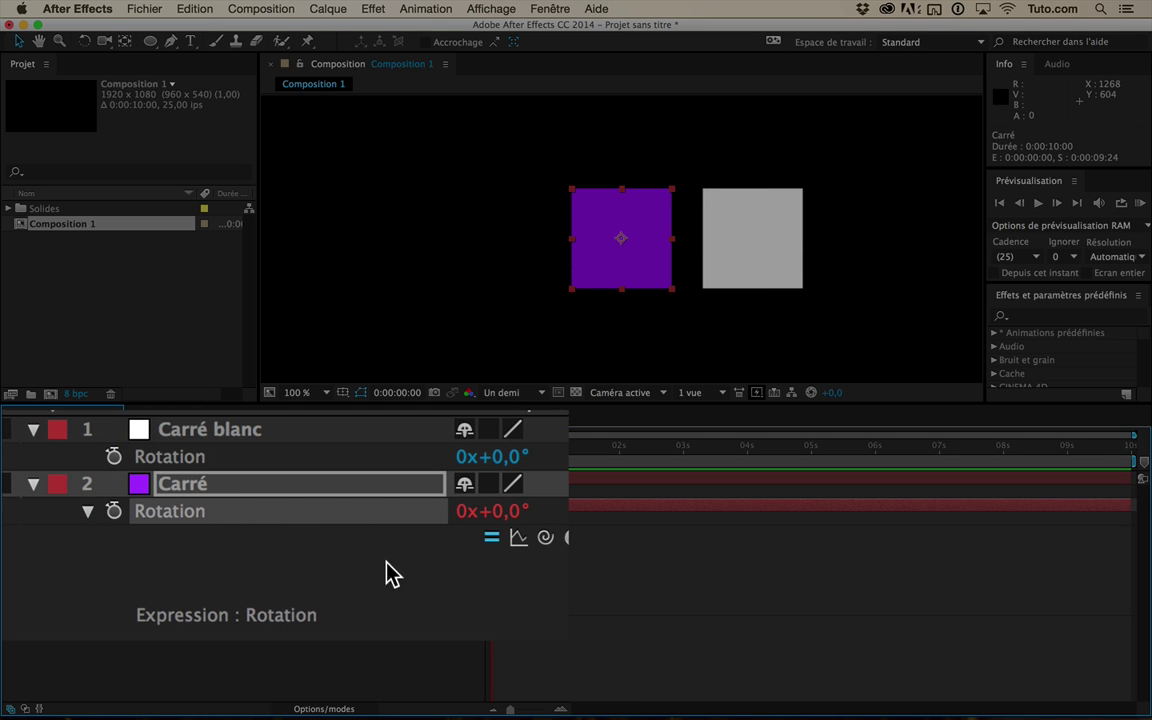
left_click_drag(545, 537, 277, 460)
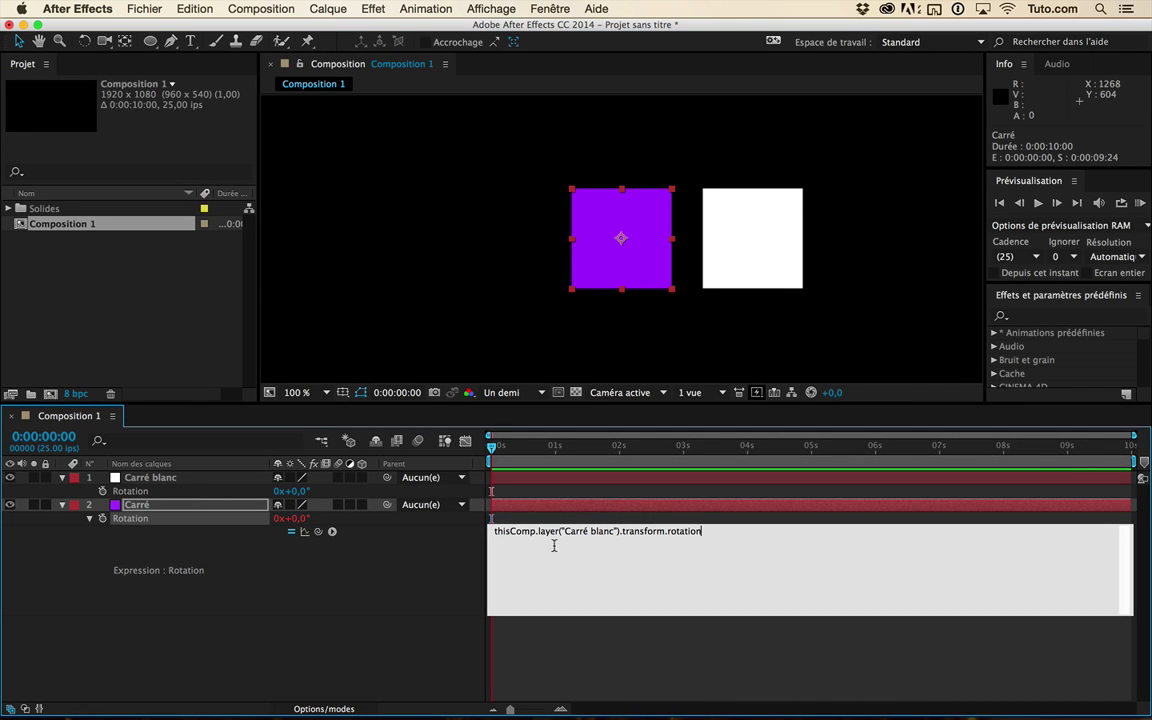
left_click(504, 535)
left_click_drag(504, 535, 490, 533)
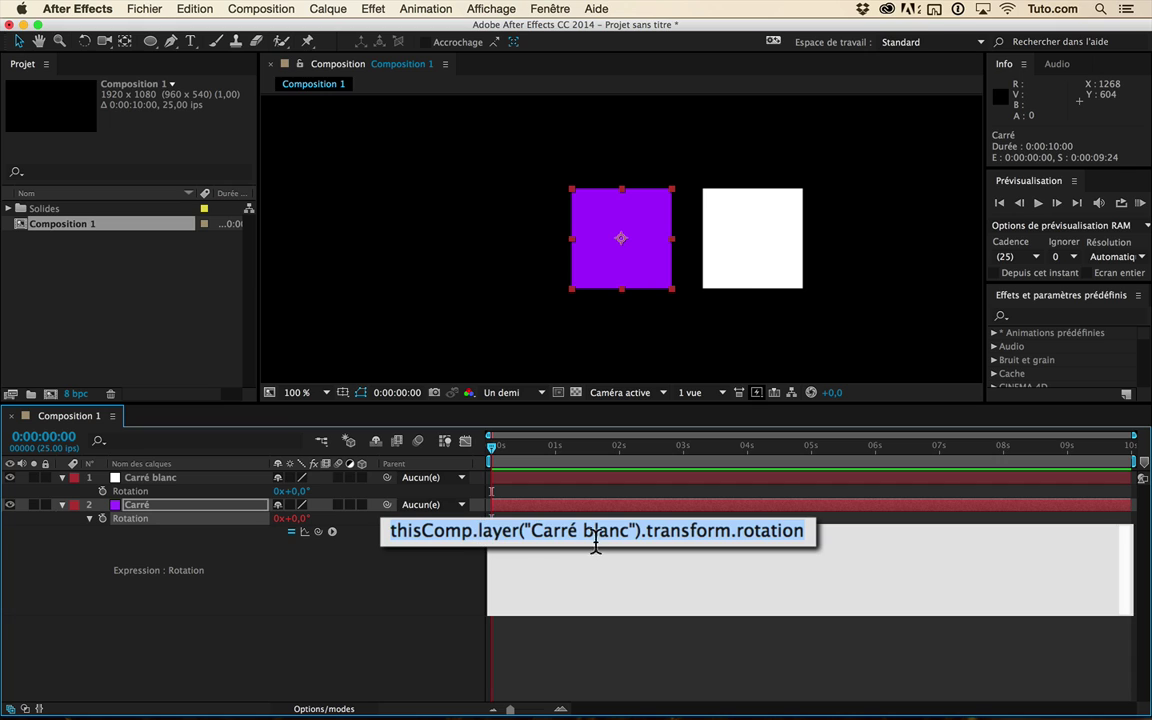
left_click(810, 532)
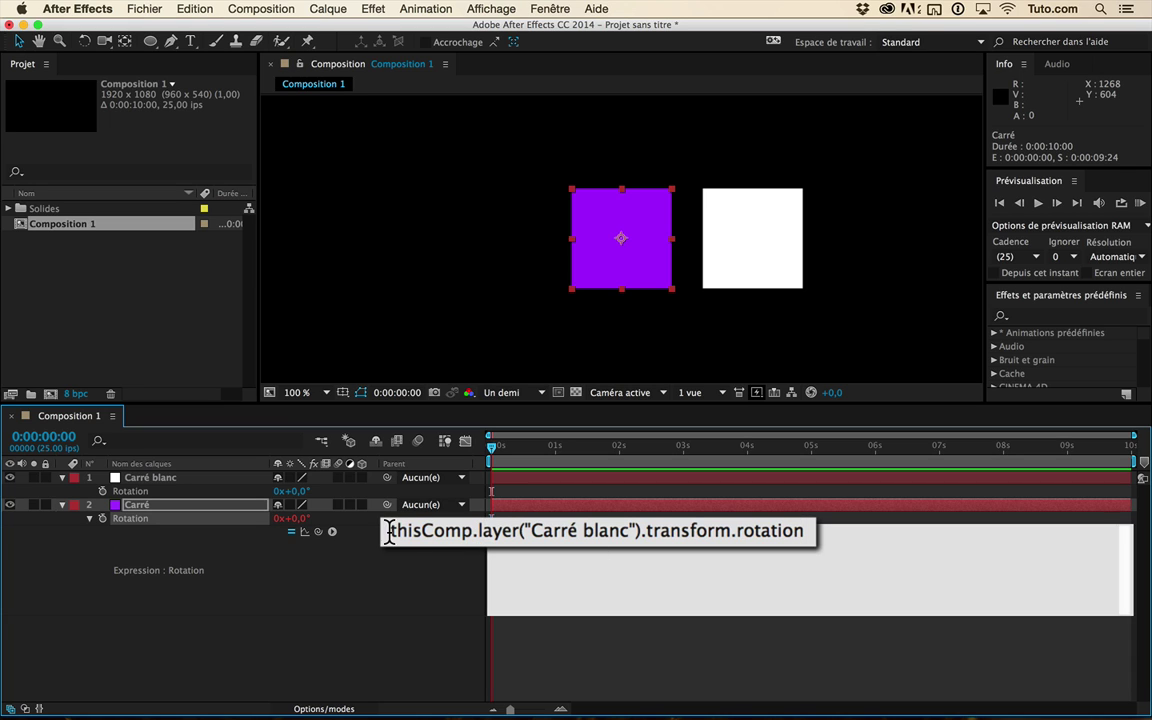
left_click_drag(388, 531, 805, 531)
left_click(738, 531)
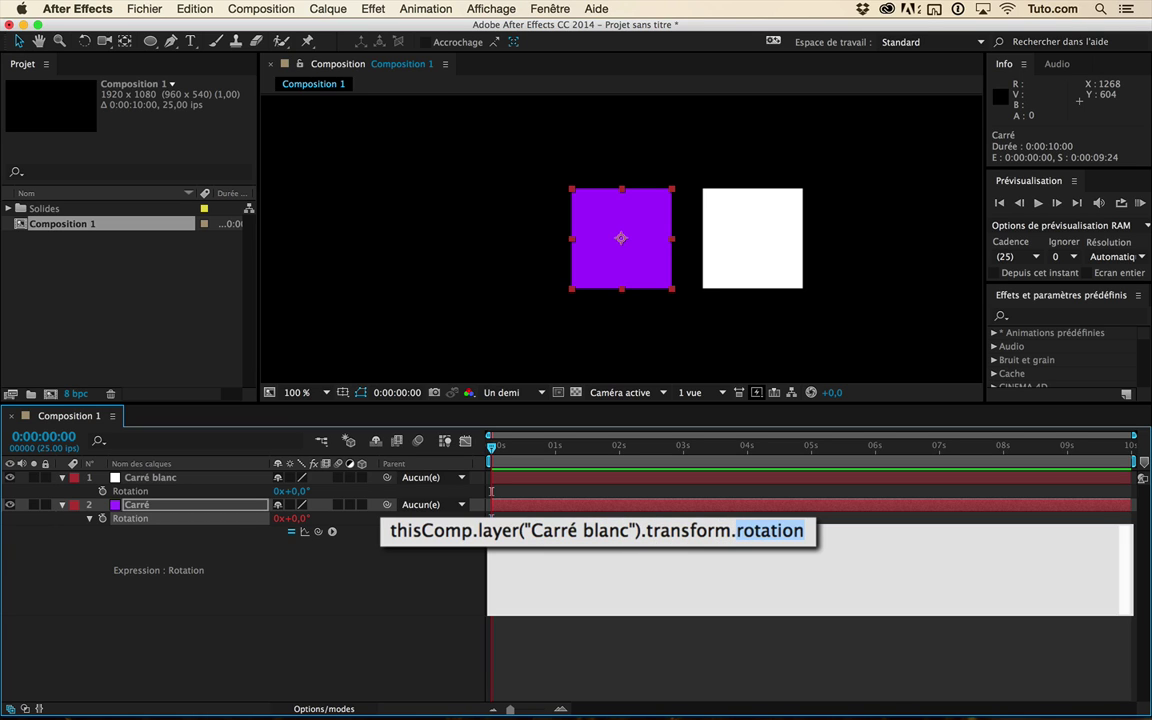
left_click(805, 531)
left_click(610, 637)
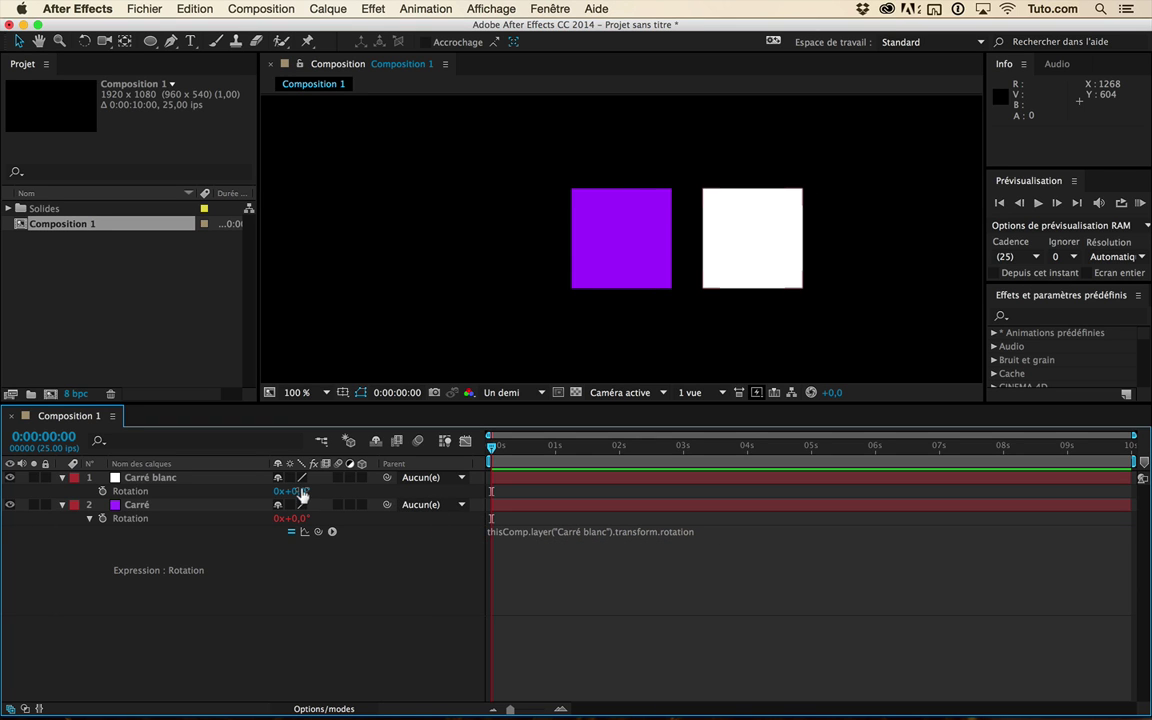
- Test the link by setting Carré blanc's Rotation to 60° and to 45°, checking the purple square and its expression
left_click_drag(293, 491, 349, 484)
left_click(208, 505)
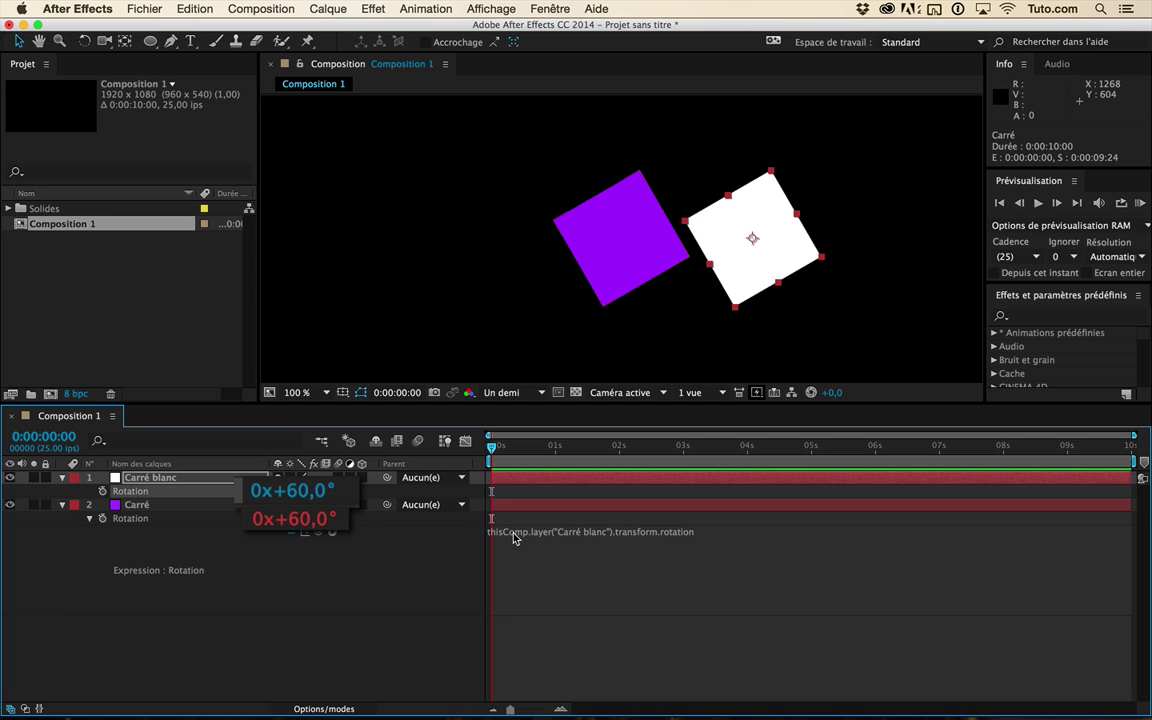
left_click(486, 535)
left_click(413, 500)
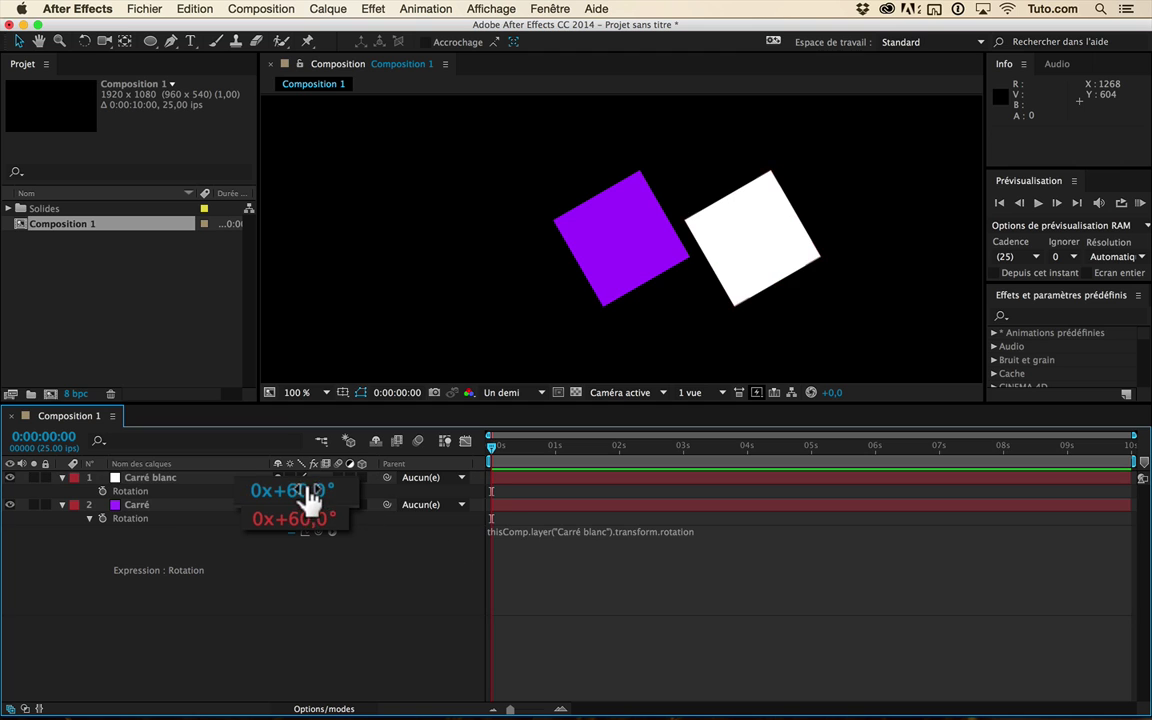
left_click_drag(308, 491, 282, 490)
left_click(527, 538)
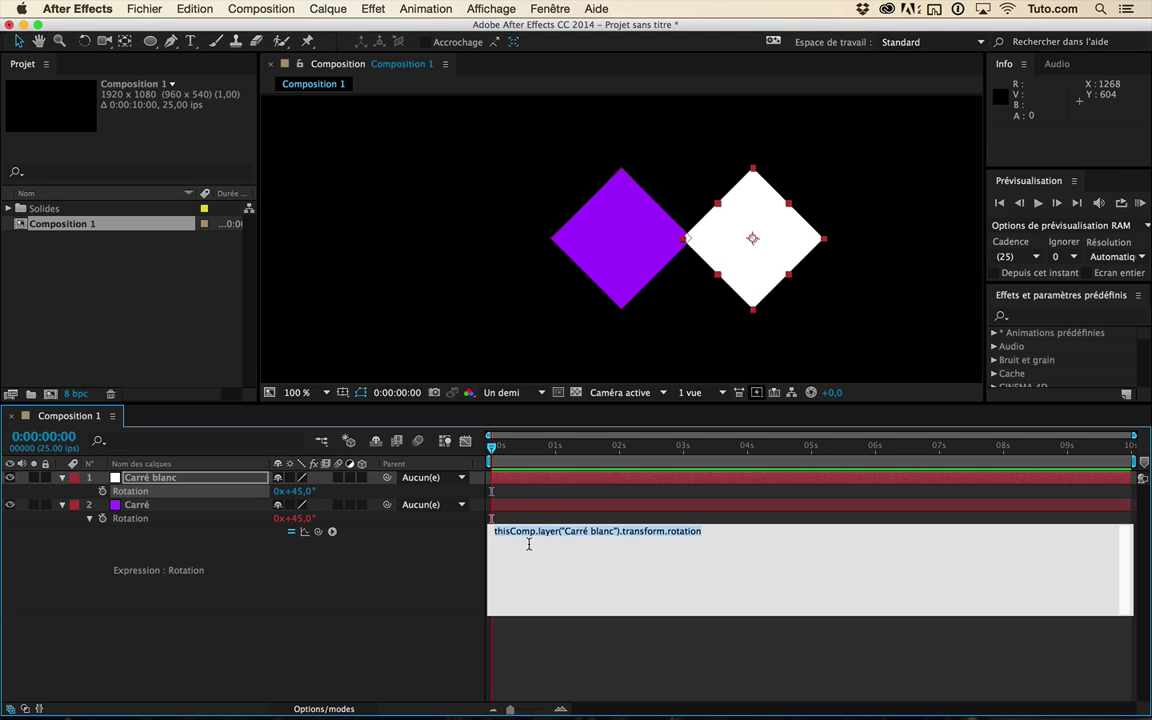
left_click(360, 545)
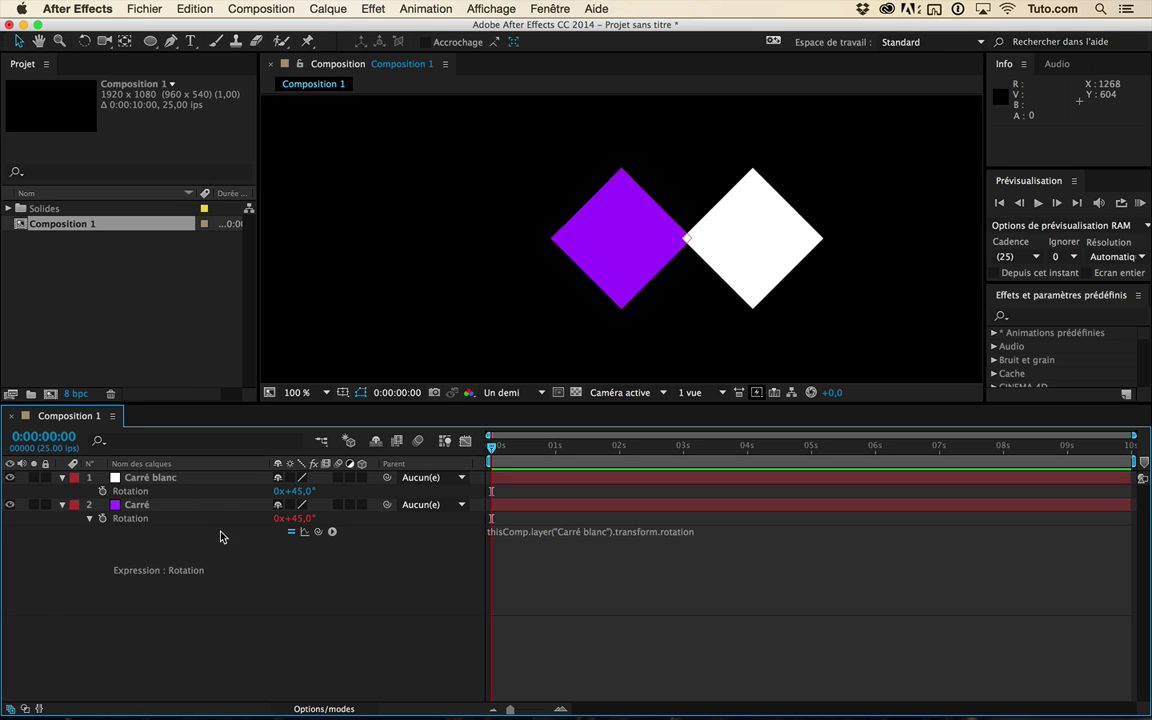
- Move the current time to 0:00:00:12 and set Carré blanc's Rotation to -28°
left_click(512, 455)
mouse_move(512, 455)
left_mouse_down()
mouse_move(563, 455)
mouse_move(522, 455)
left_mouse_up()
mouse_move(296, 490)
left_mouse_down()
mouse_move(252, 500)
mouse_move(300, 490)
left_mouse_up()
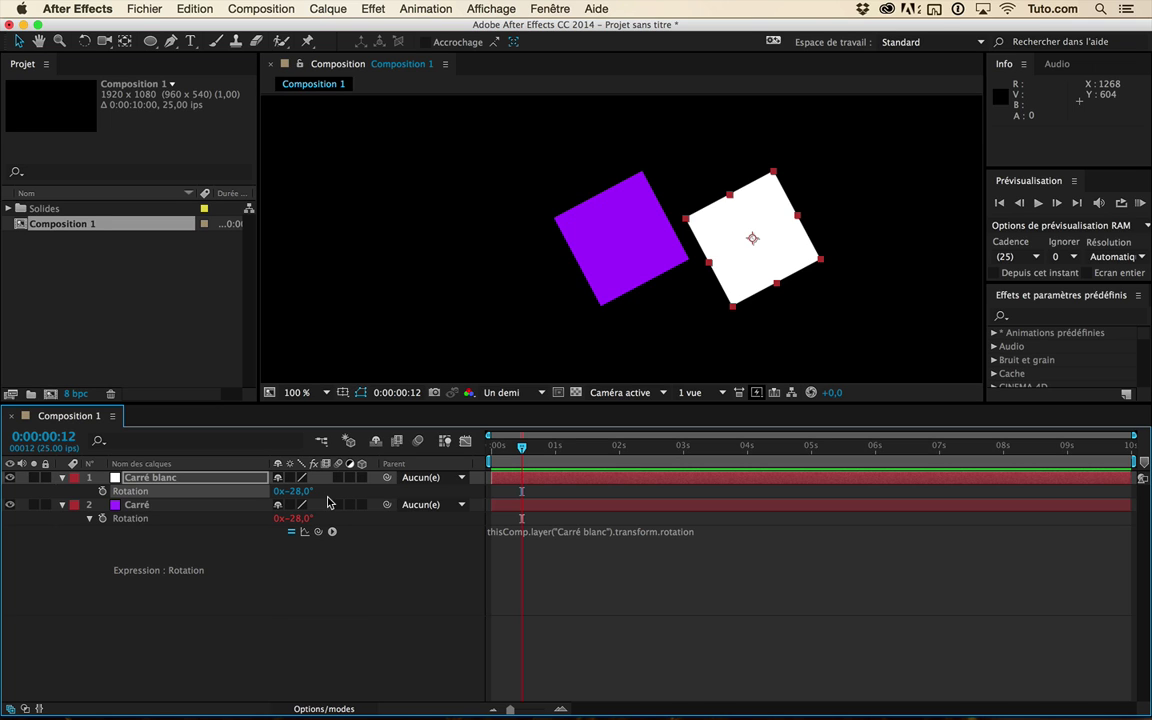
key("F2")
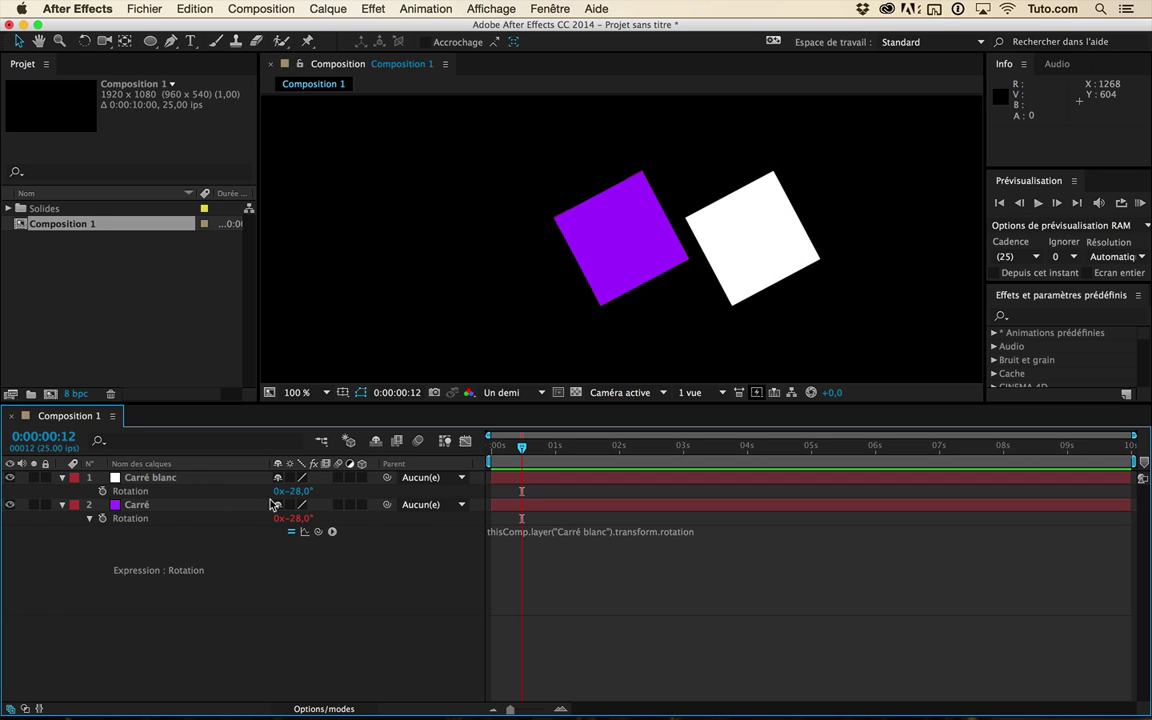
left_click(528, 535)
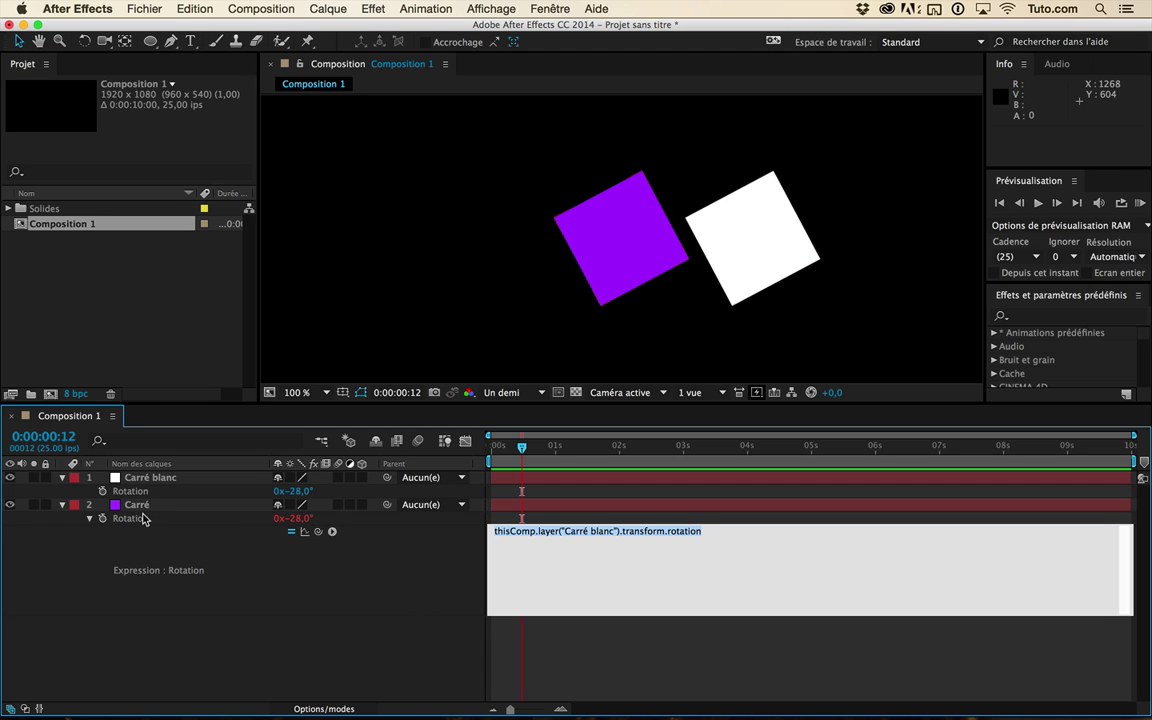
left_click(399, 604)
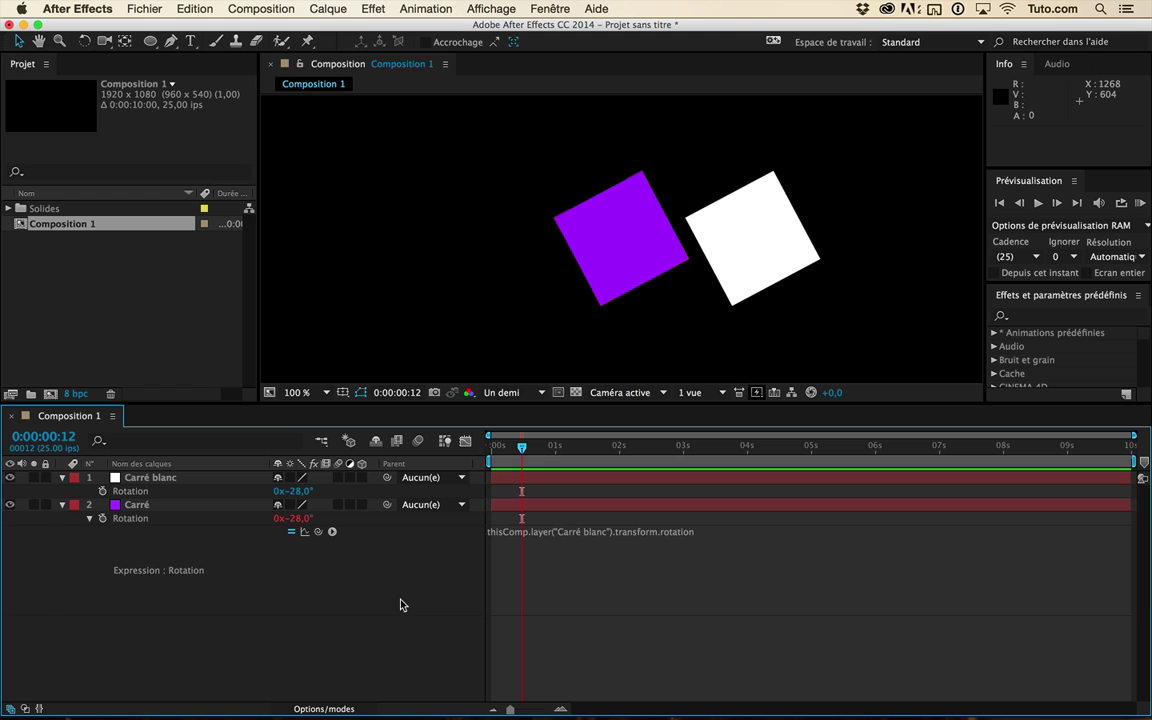
- Clear the Rotation expression from the Carré layer and delete the Carré blanc layer
left_click(597, 543)
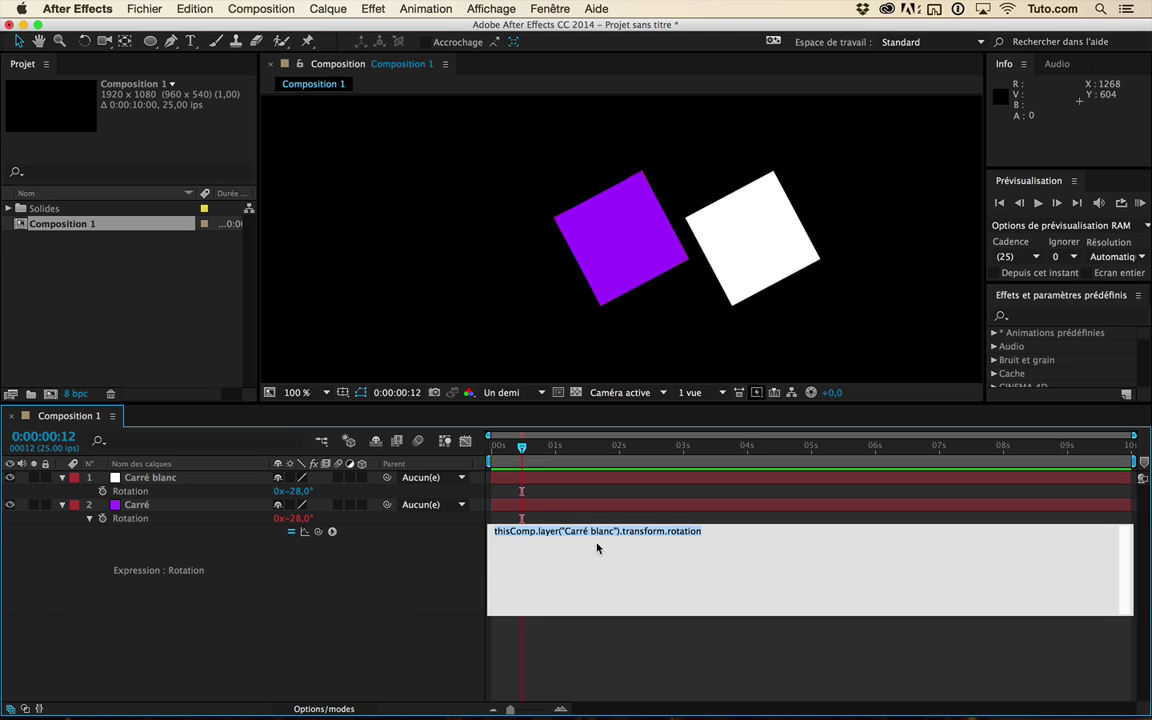
key("BackSpace")
left_click(468, 563)
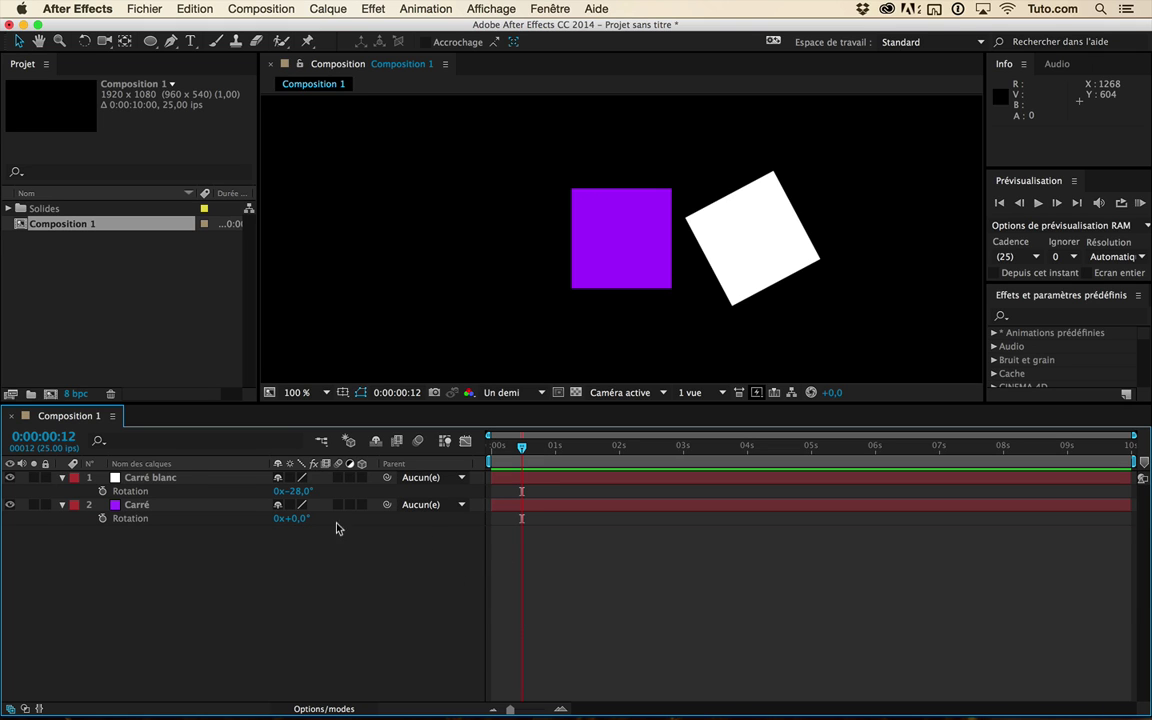
left_click(200, 478)
key("Delete")
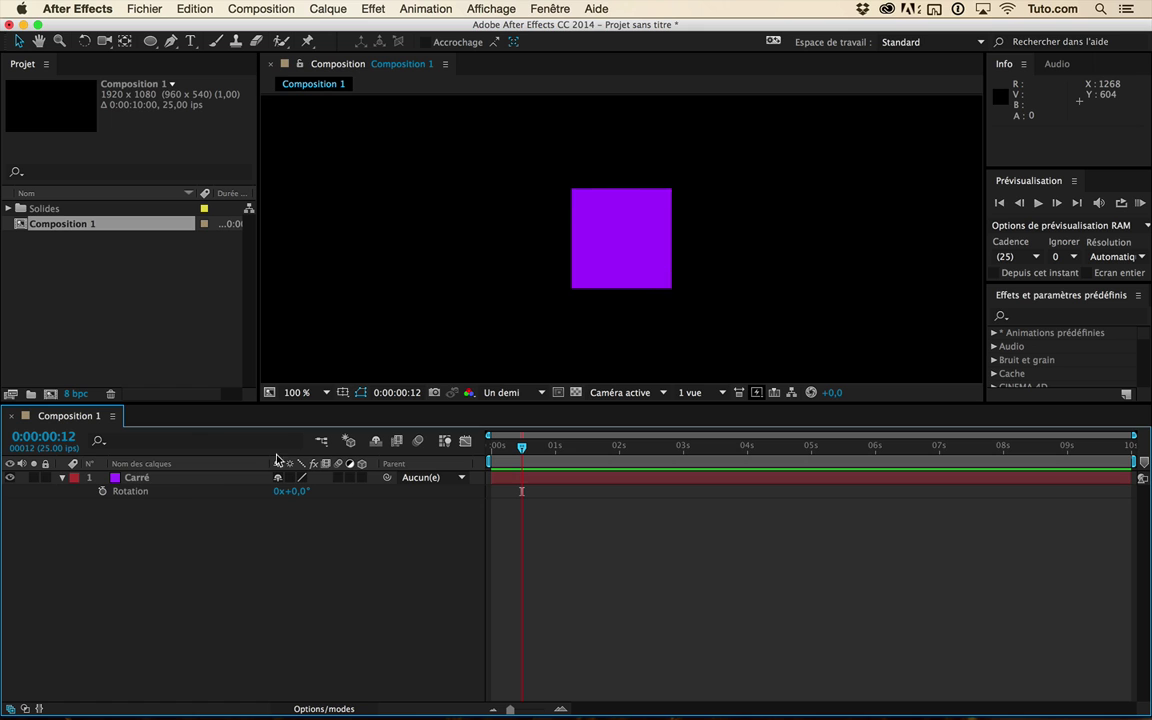
- Add and remove the Rotation expression on the Carré layer several times, ending with the expression added
left_click(210, 491)
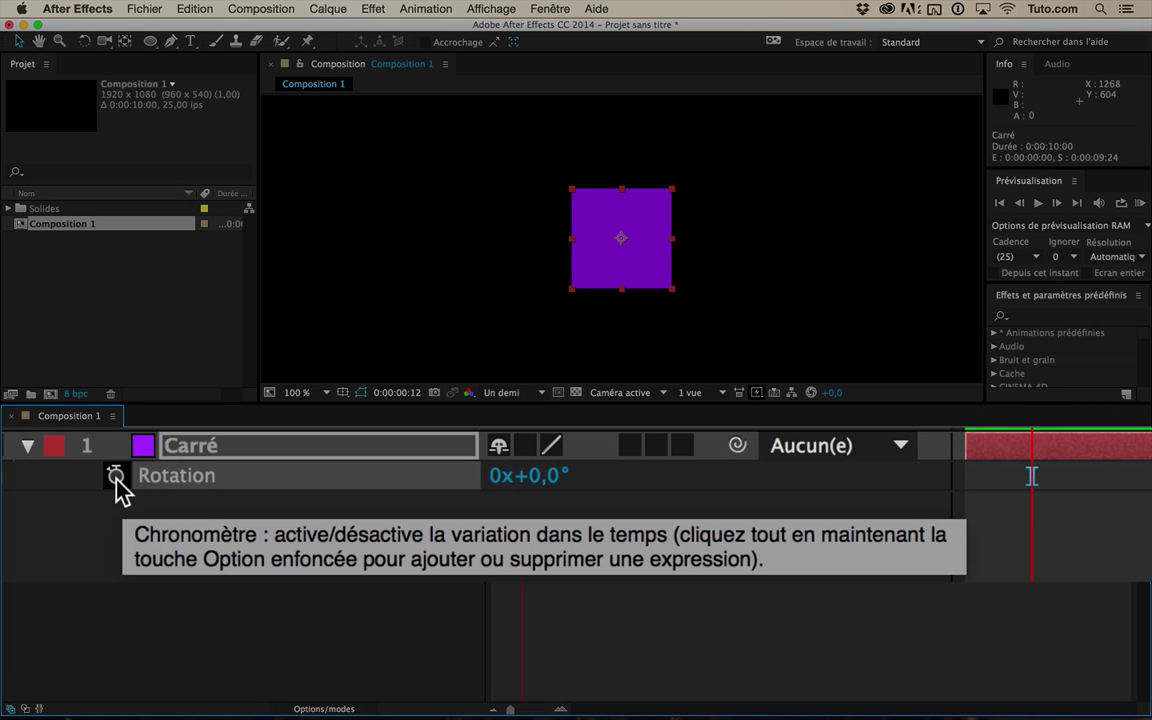
left_click(116, 482, "alt")
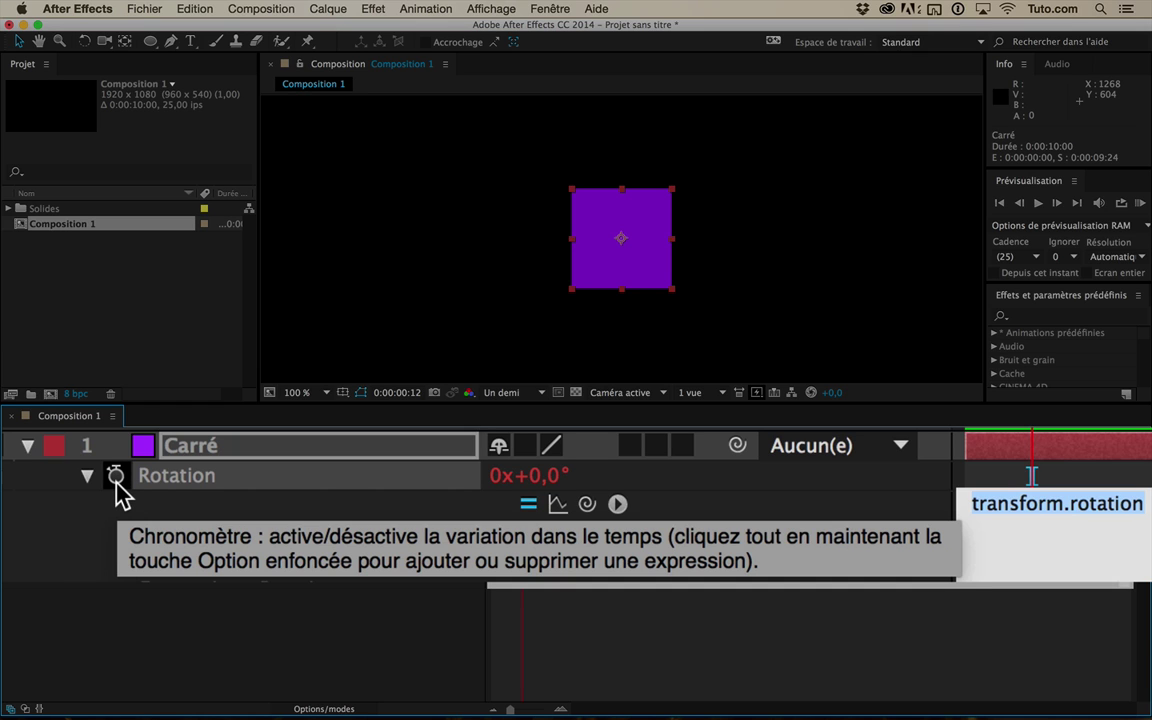
left_click(116, 482, "alt")
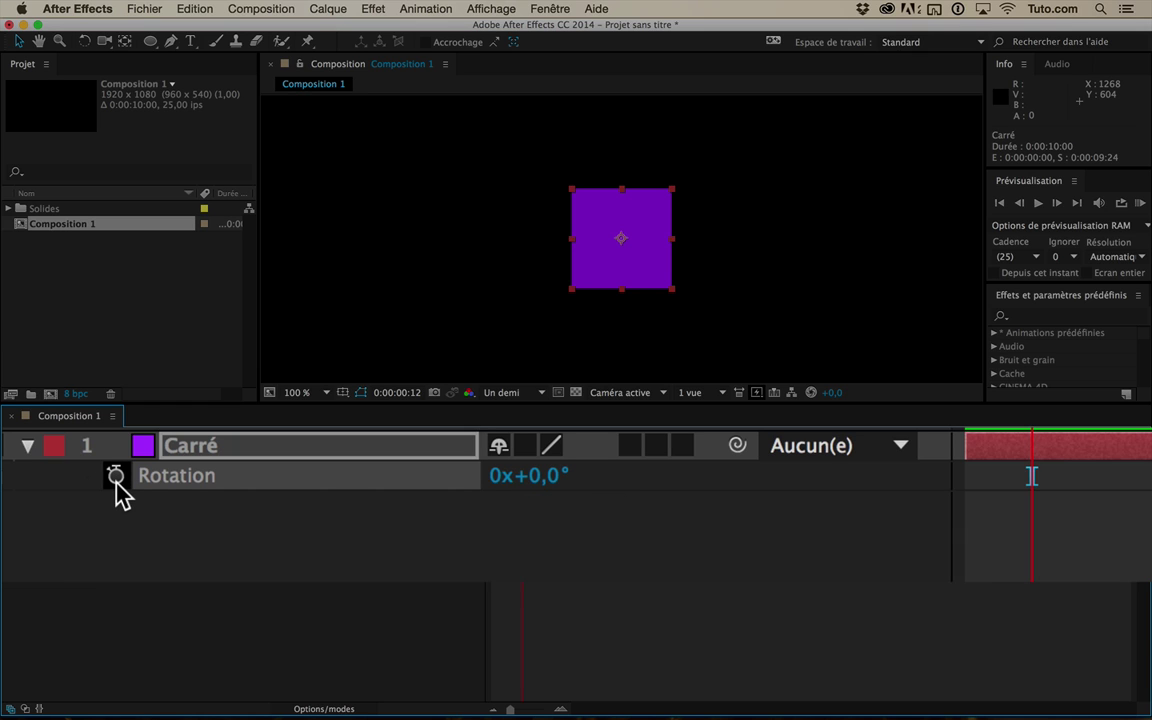
left_click(116, 482, "alt")
left_click(116, 482, "alt")
left_click(116, 482, "alt")
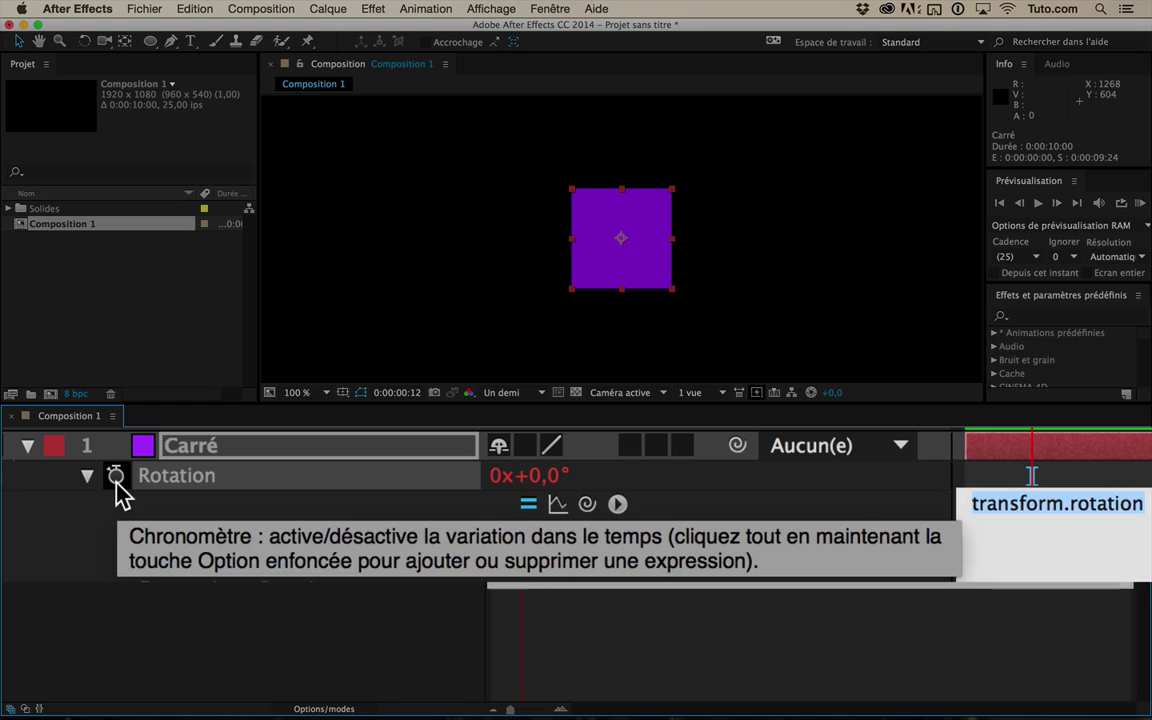
left_click(116, 482, "alt")
left_click(116, 482, "alt")
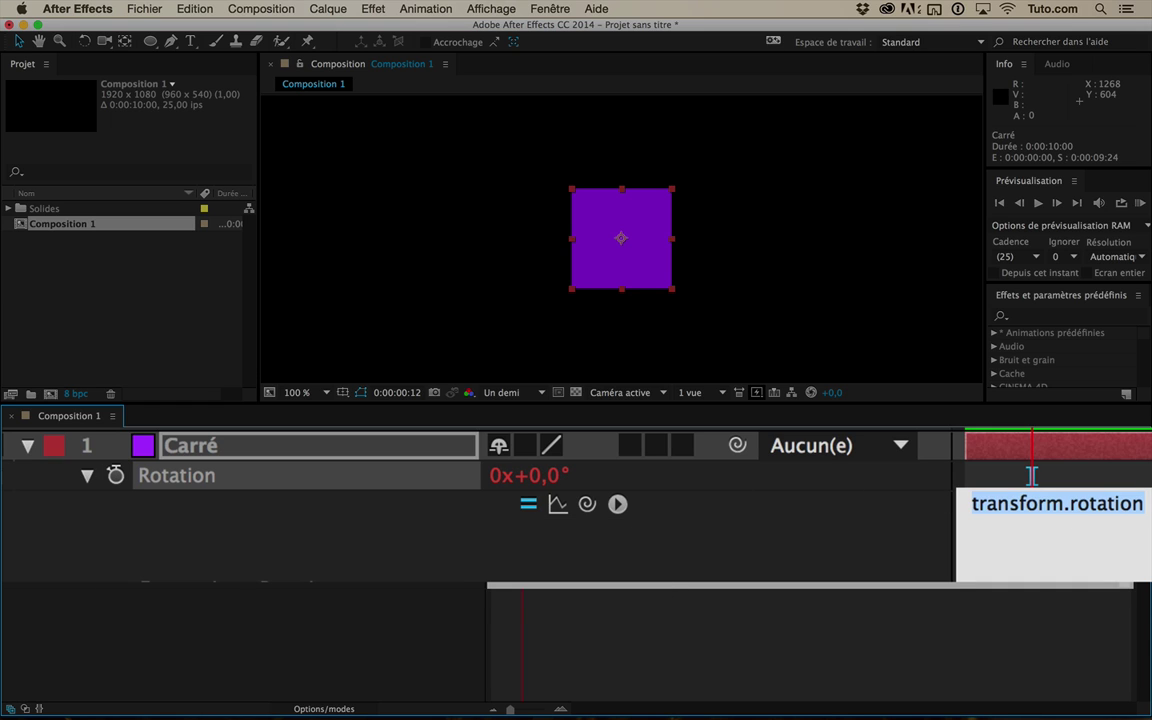
- Replace the default transform.rotation text in Carré's Rotation expression with 180
key("BackSpace")
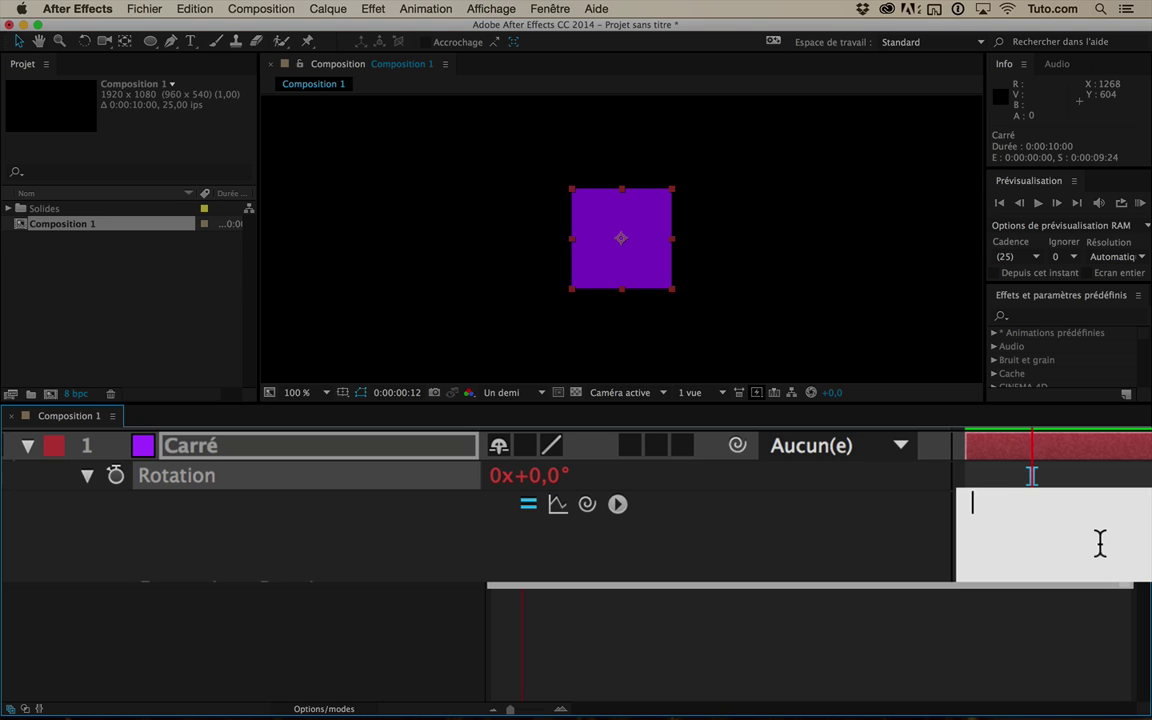
type("180")
left_click(584, 613)
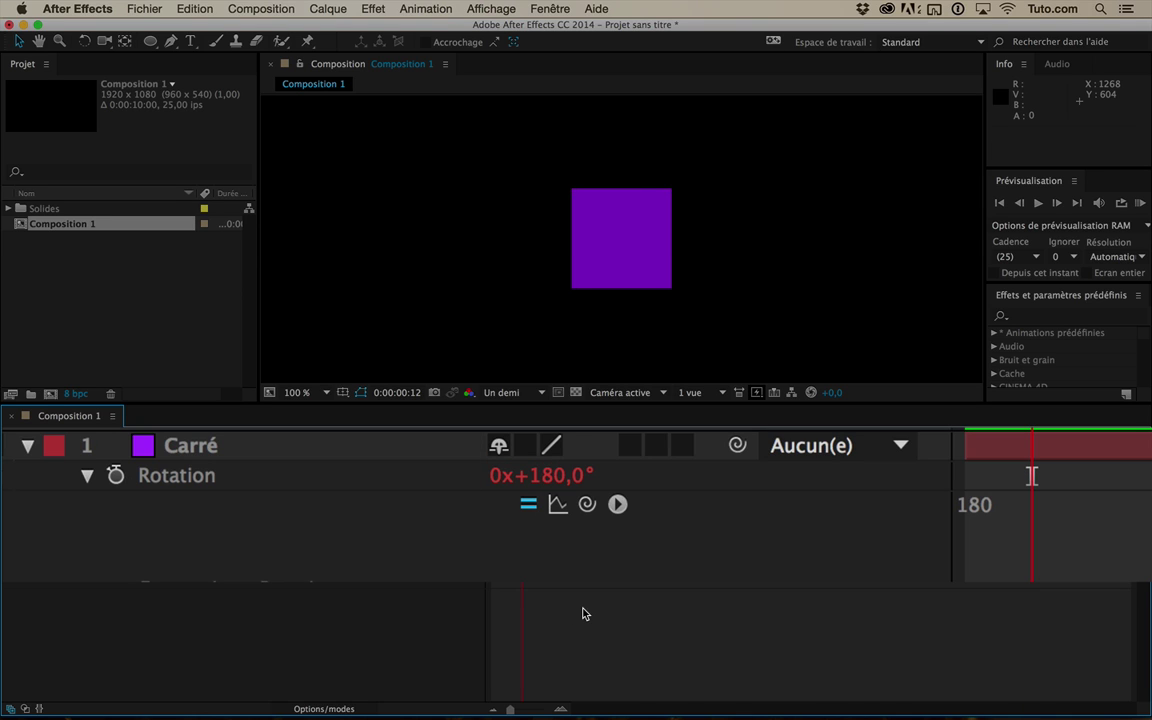
- Change Carré's Rotation expression to the constant value 41
left_click(992, 525)
left_click(908, 566)
left_click(988, 518)
type("4")
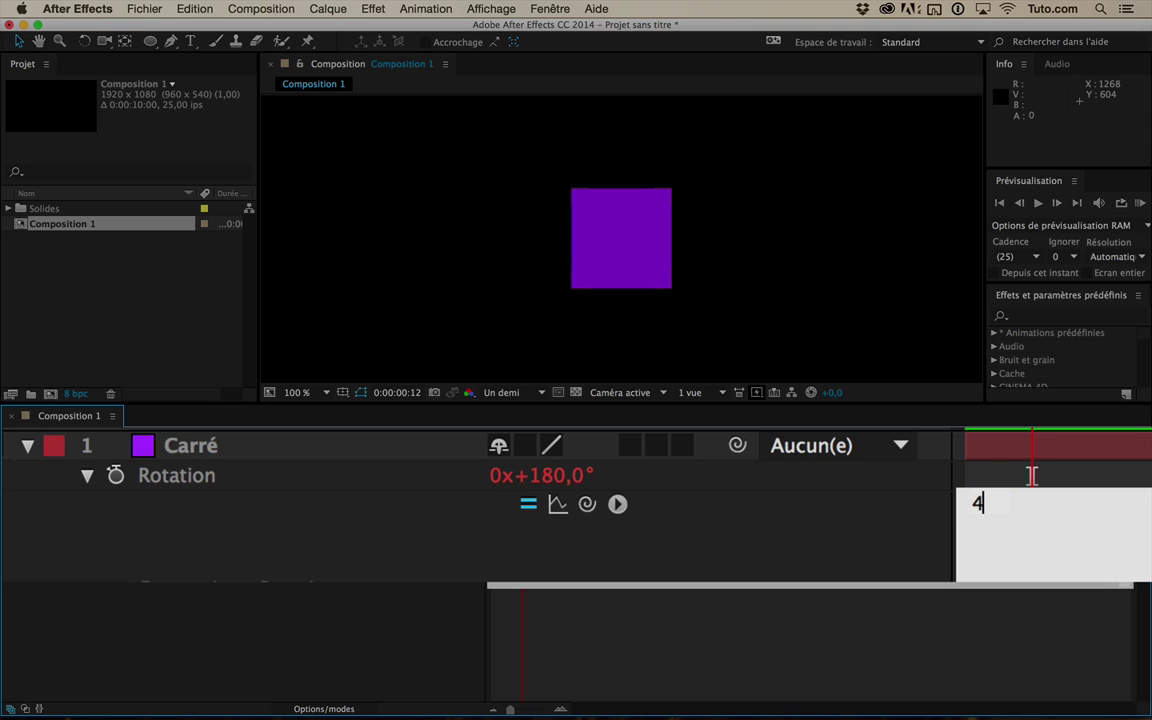
type("1")
left_click(1075, 571)
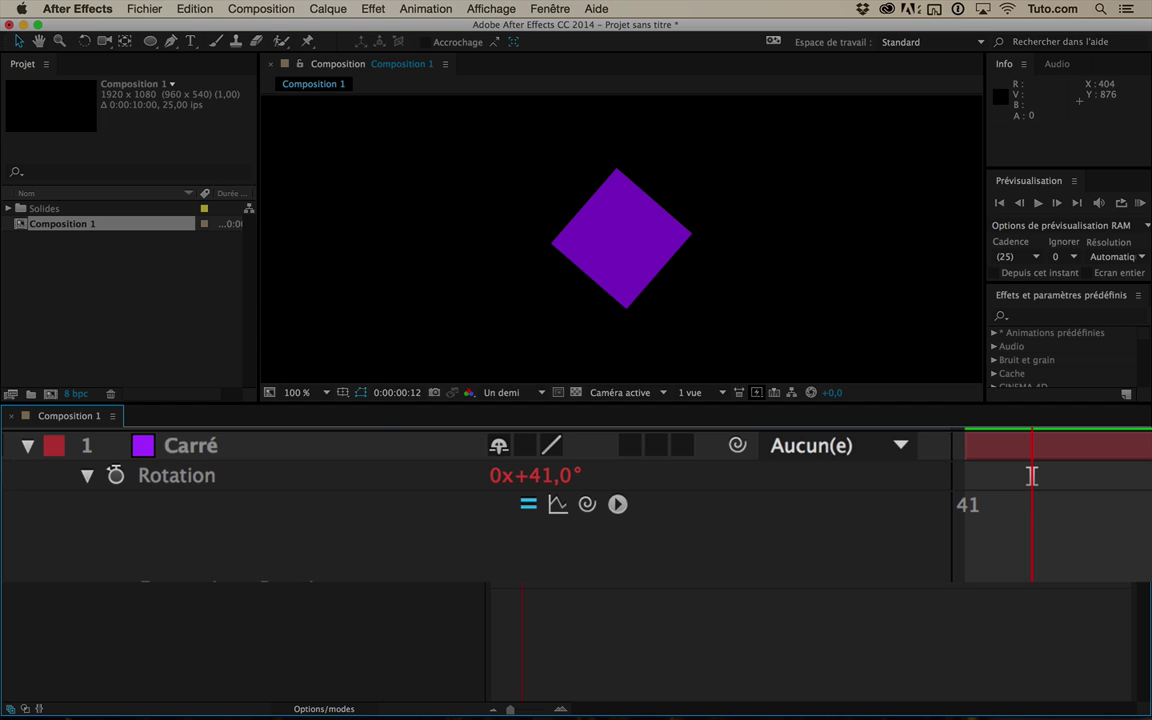
- Change Carré's Rotation expression to the sum 50+23+9
left_click(998, 527)
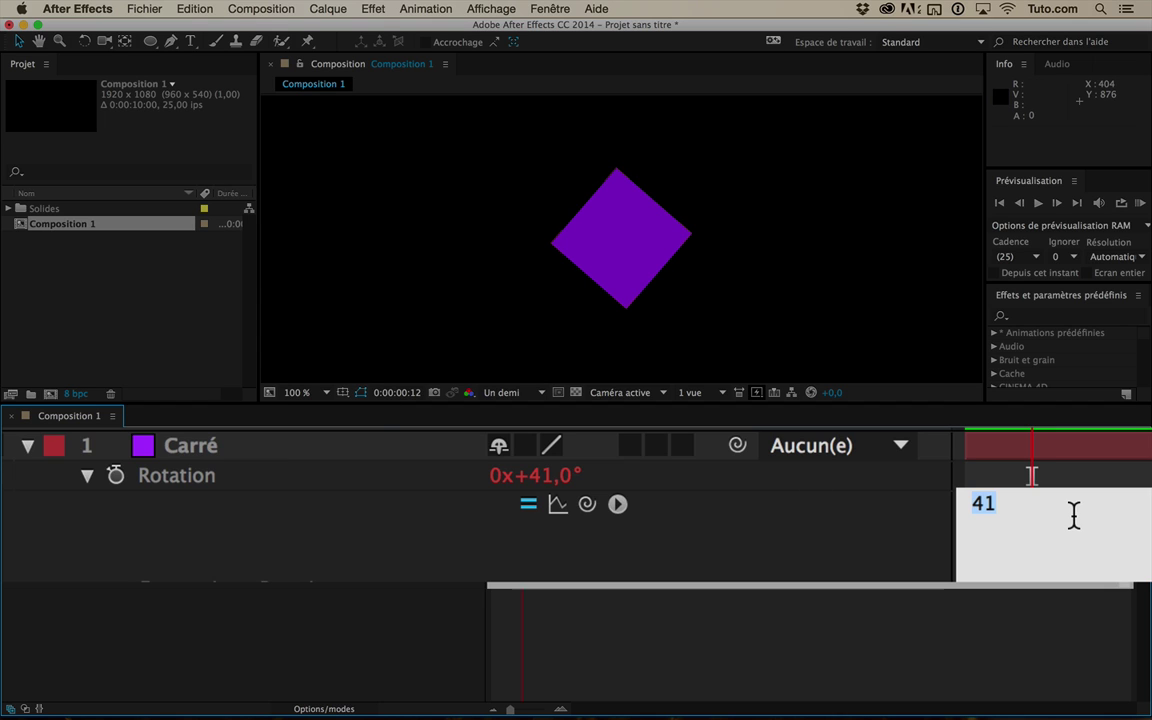
type("50+23+9")
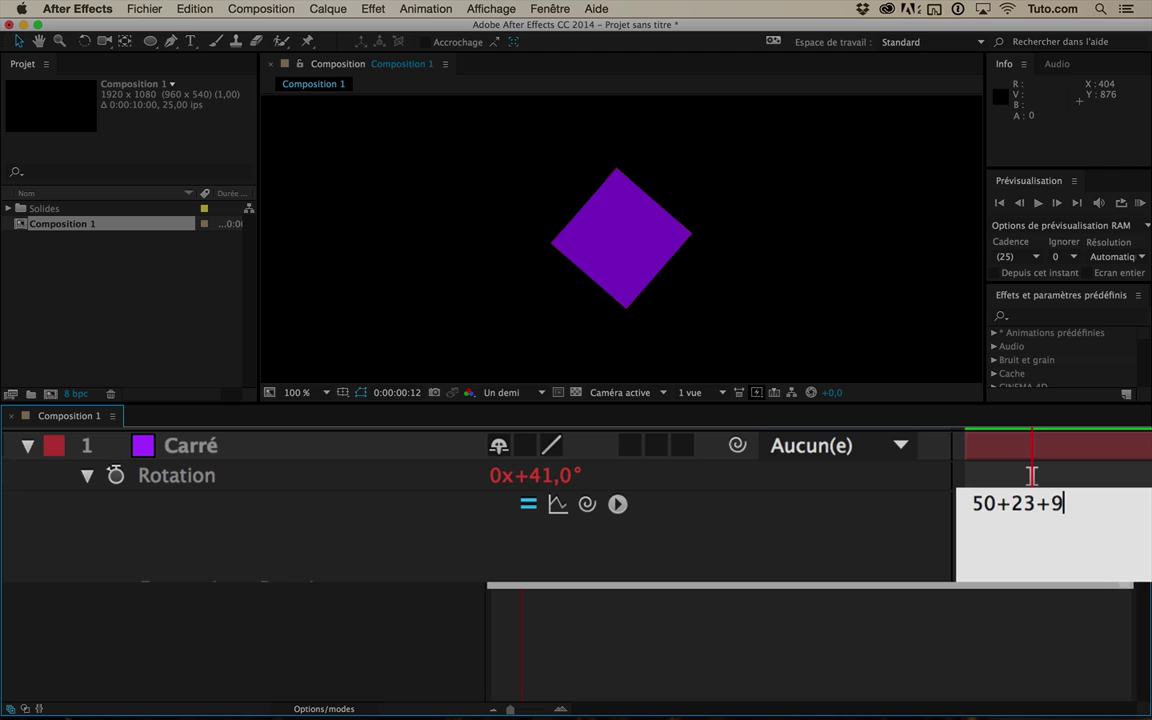
left_click(548, 648)
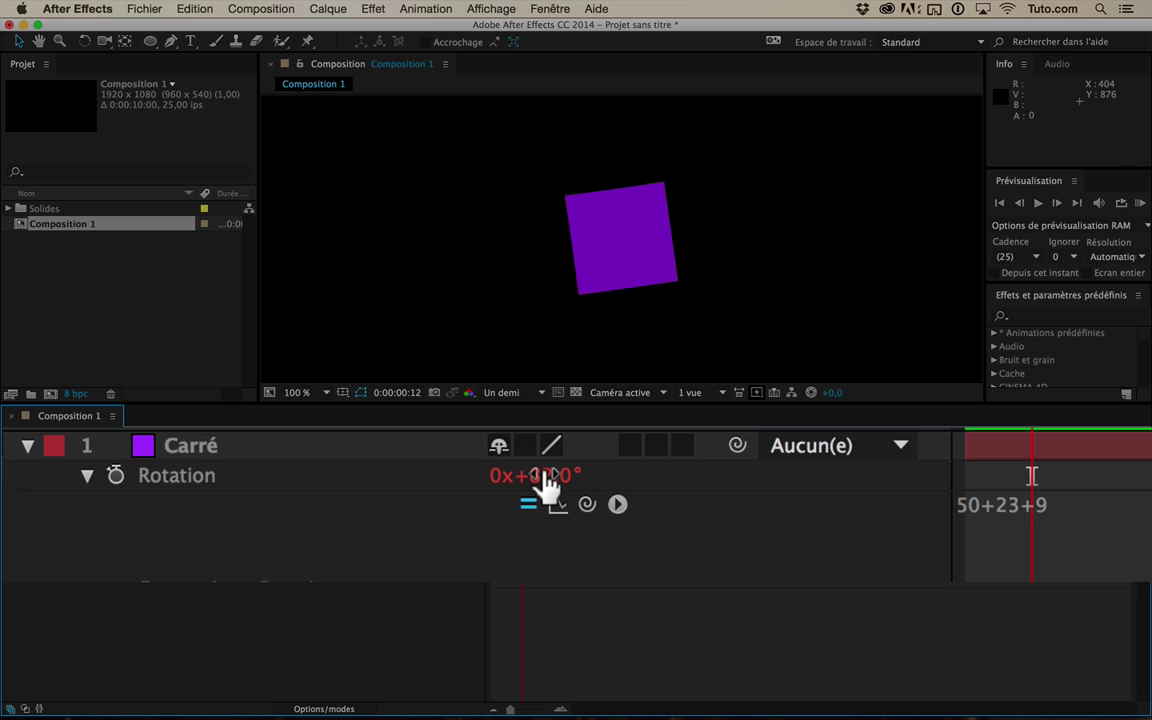
- Change Carré's Rotation expression to the multiplication 50*2
left_click(1062, 545)
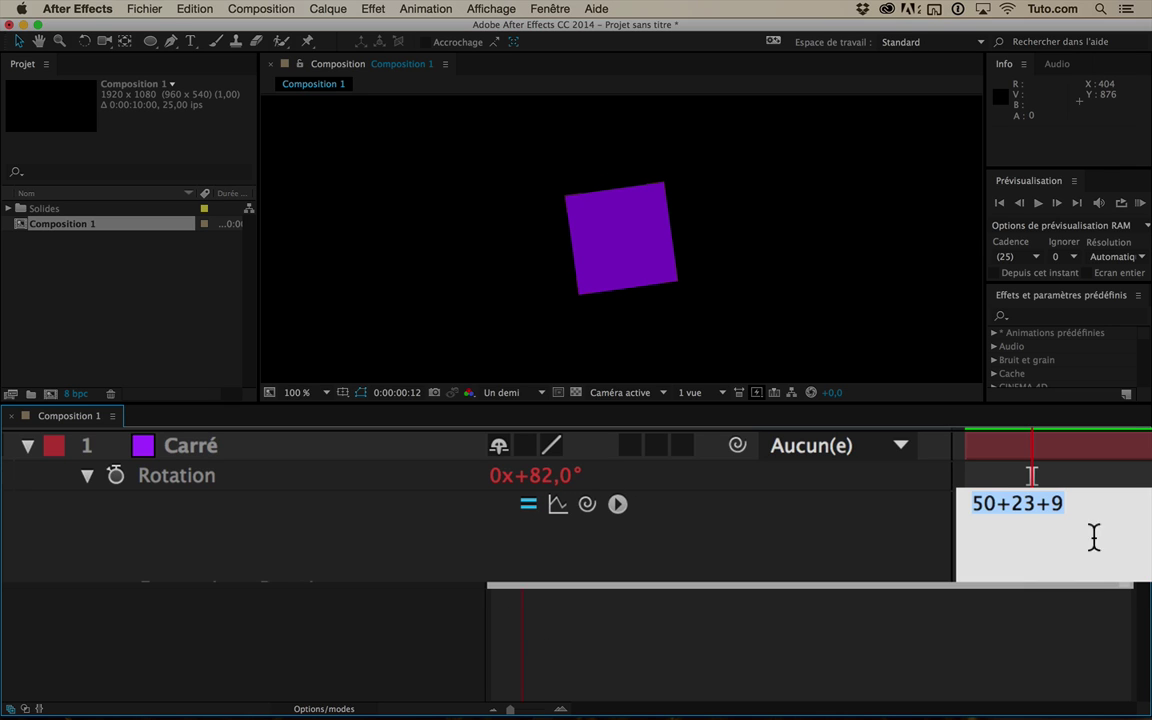
type("50*2")
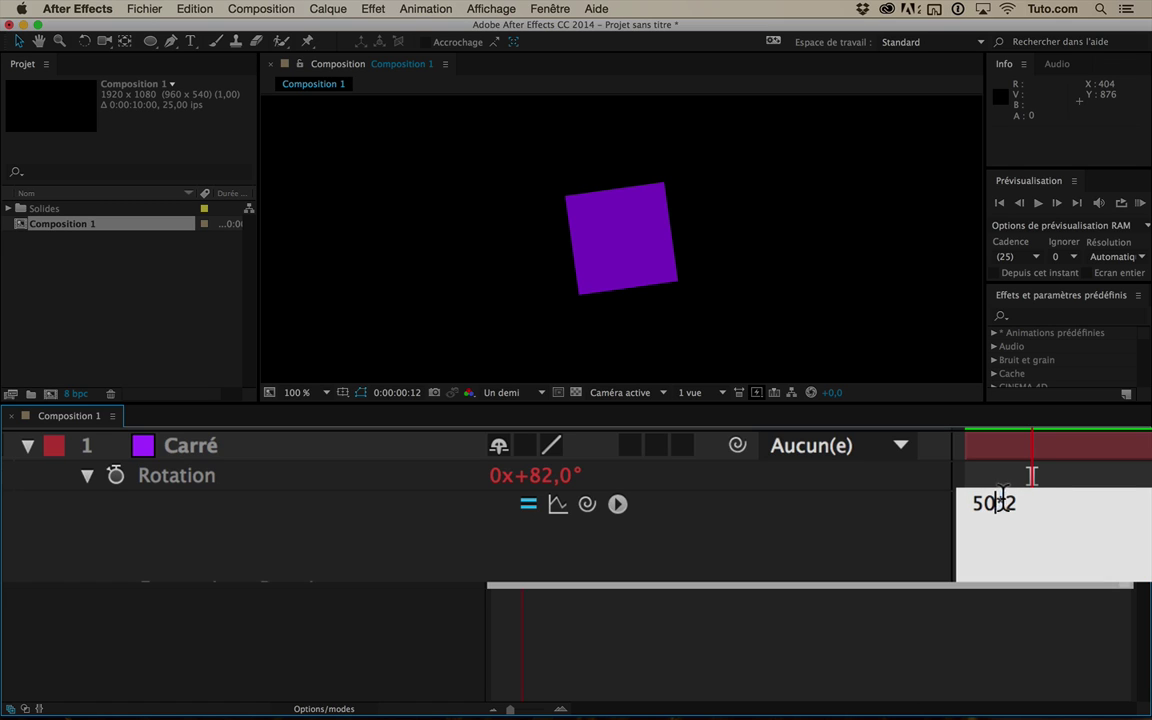
left_click_drag(996, 502, 1007, 504)
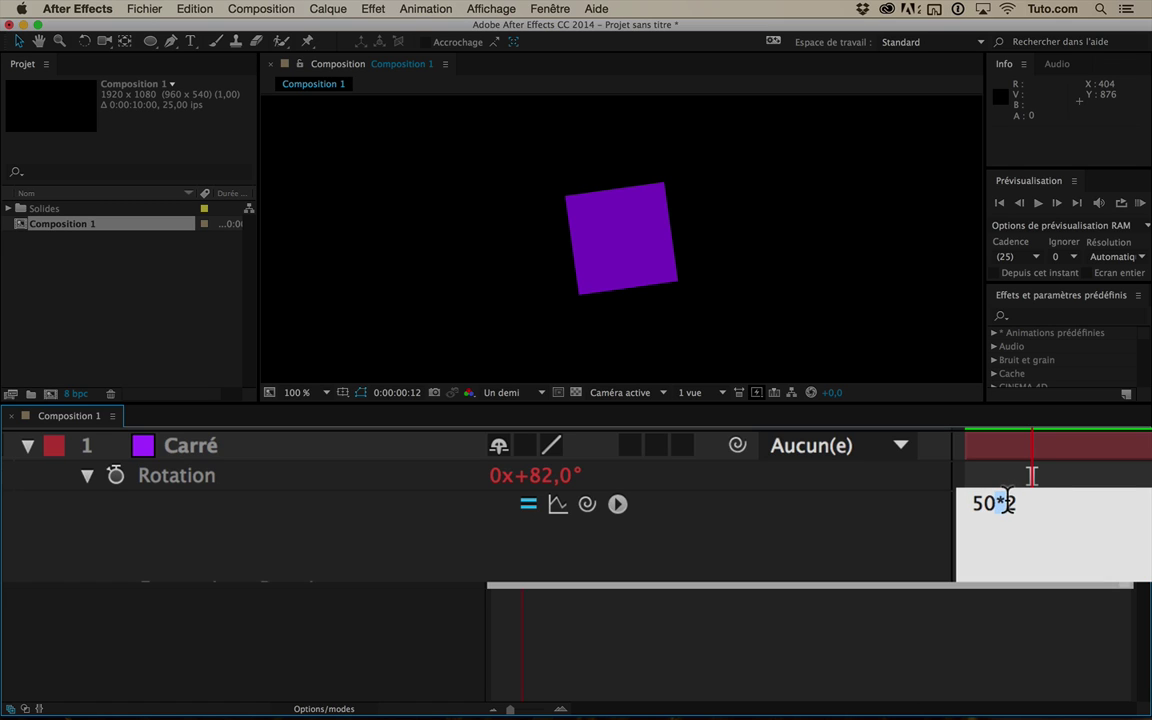
left_click(573, 639)
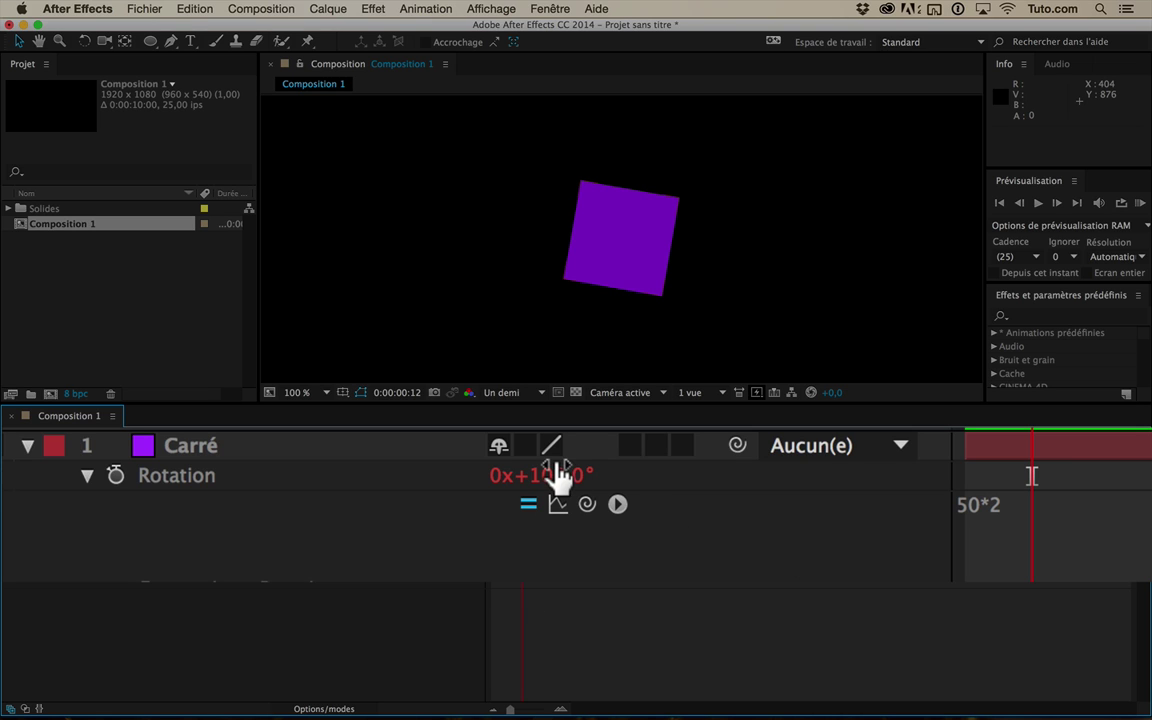
- Replace Carré's Rotation expression with time*25
left_click(980, 508)
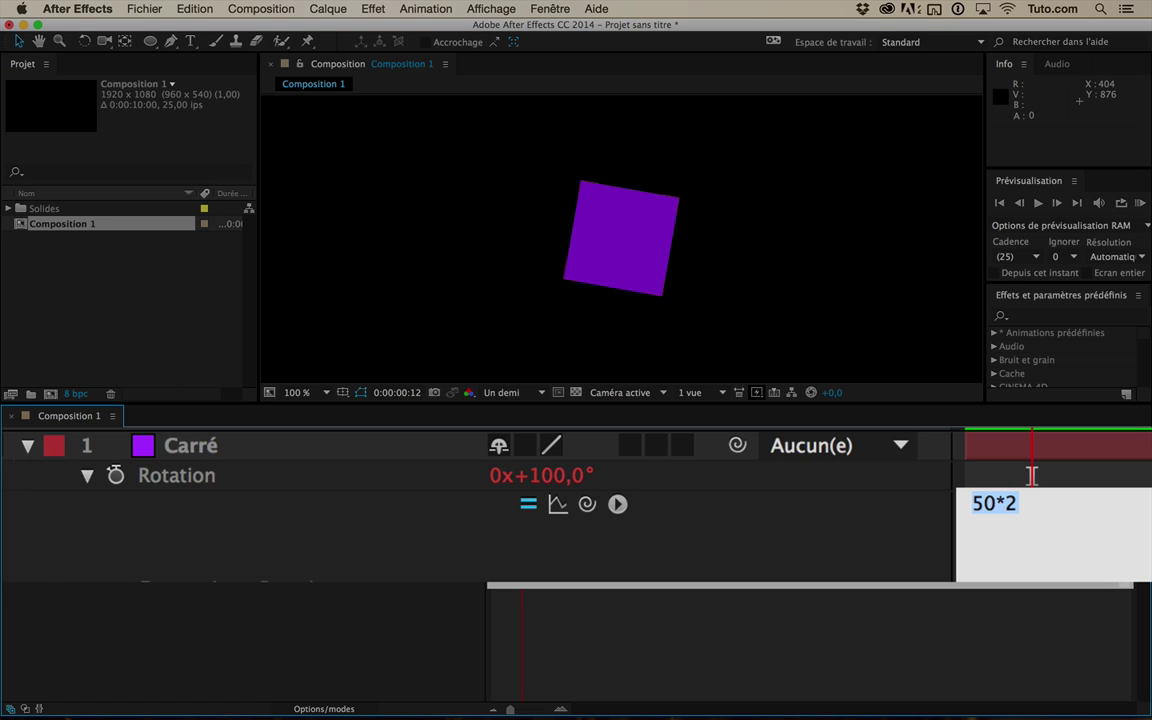
key("BackSpace")
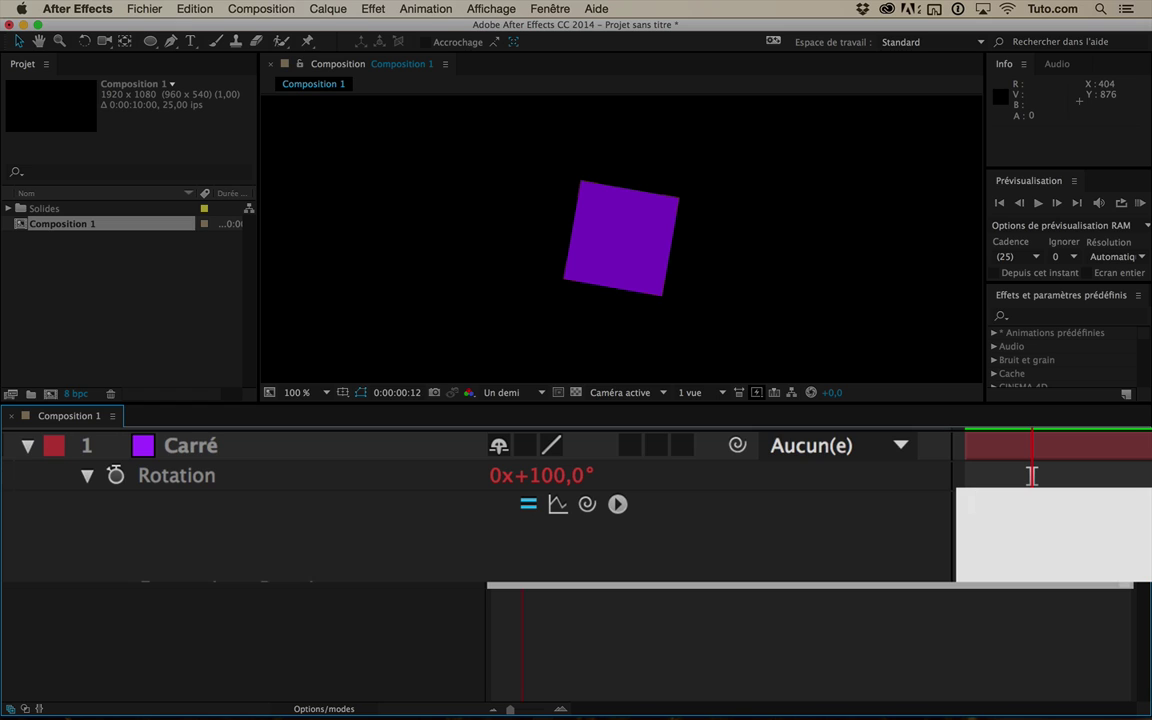
type("time*25")
left_click_drag(1082, 507, 908, 496)
left_click(1055, 512)
left_click_drag(1024, 505, 1045, 505)
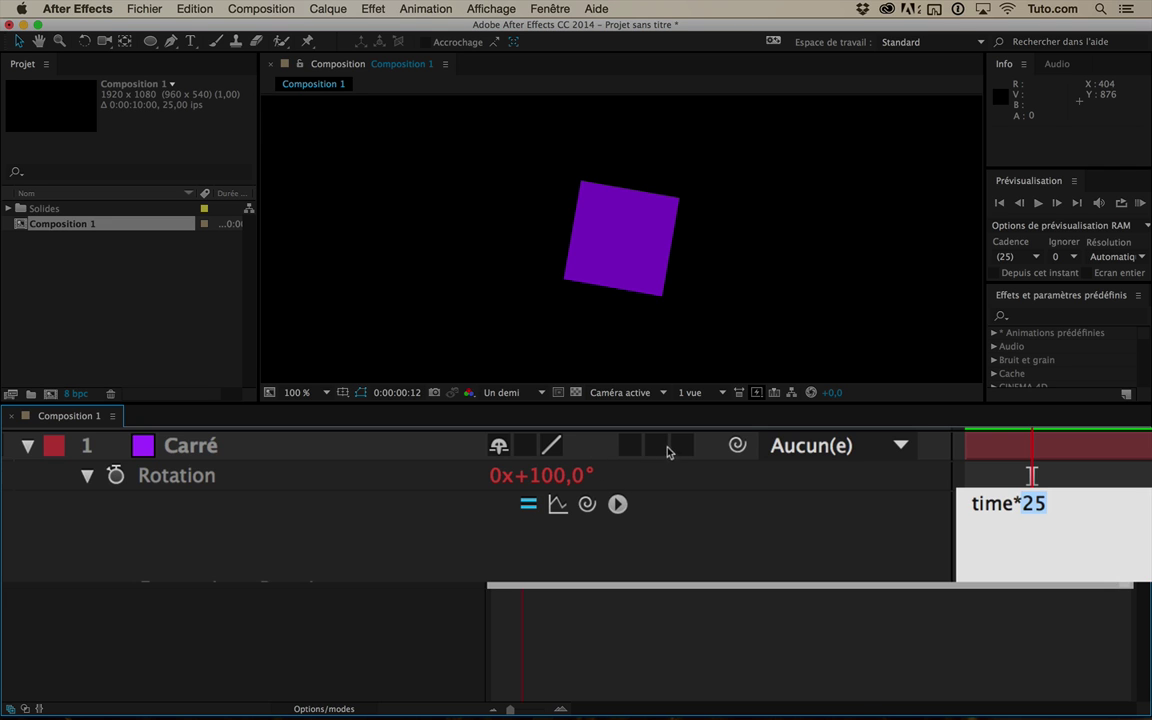
left_click(571, 645)
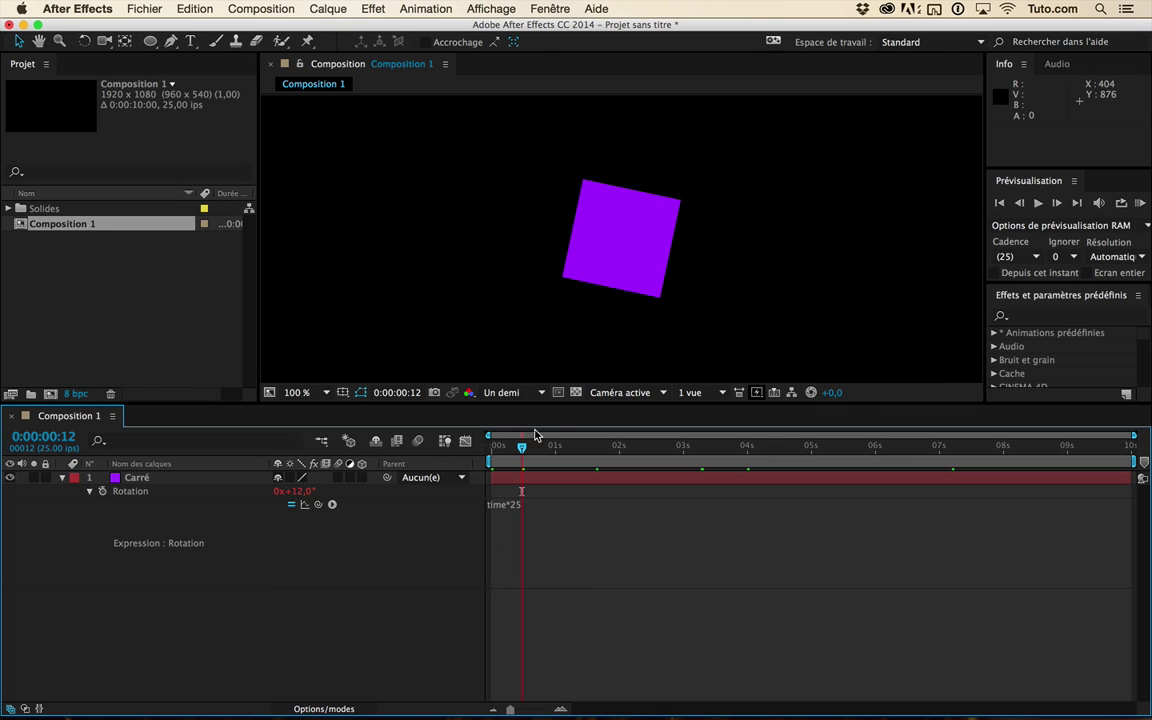
- Scrub the timeline to 1 and 2 seconds and play the composition to examine how Carré's rotation changes over time
left_click_drag(527, 446, 557, 473)
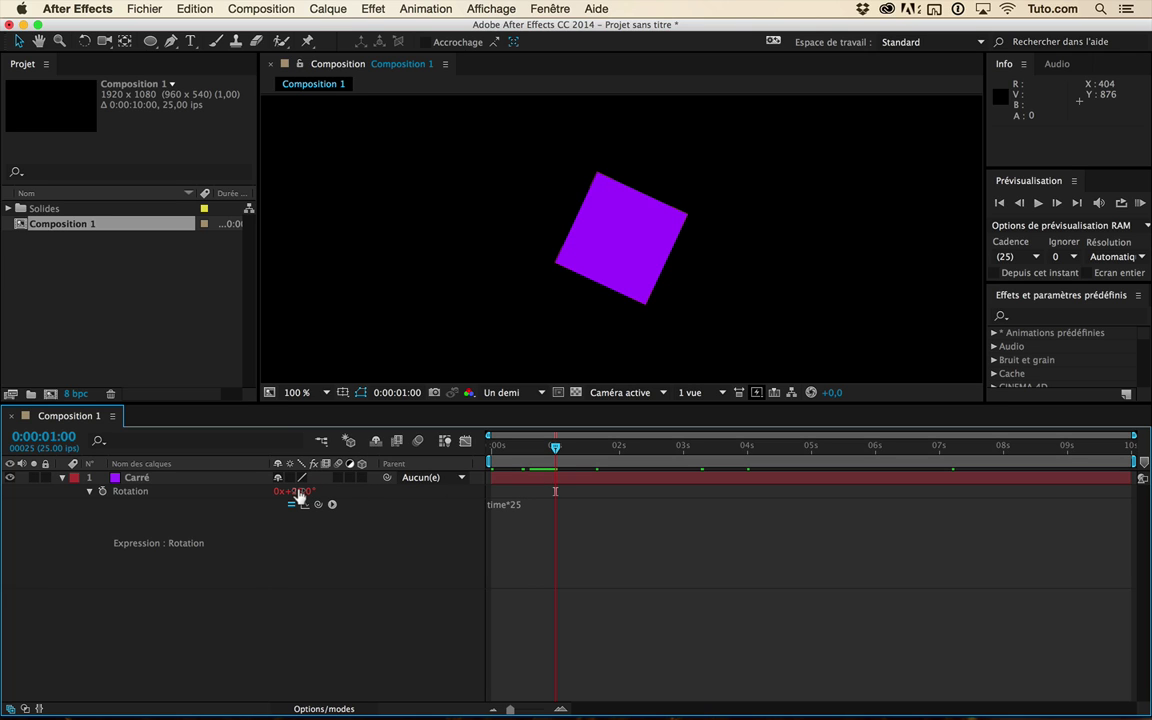
left_click(618, 455)
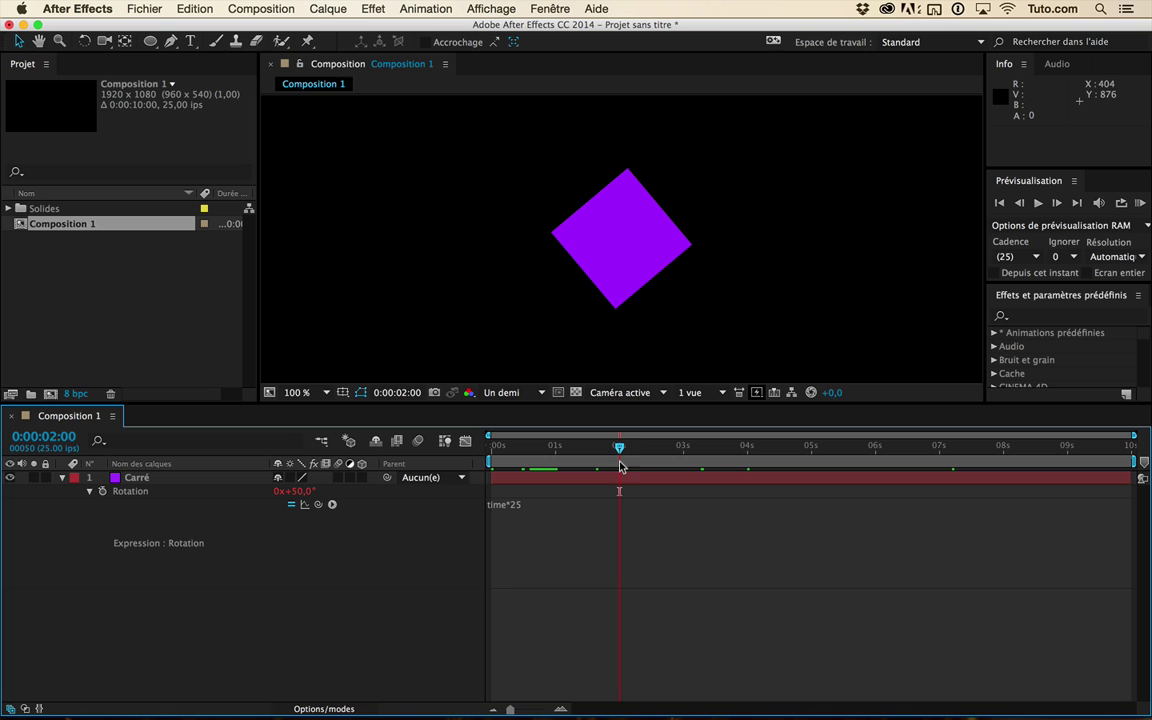
left_click(628, 448)
left_click_drag(628, 452, 670, 453)
key("space")
left_click(521, 448)
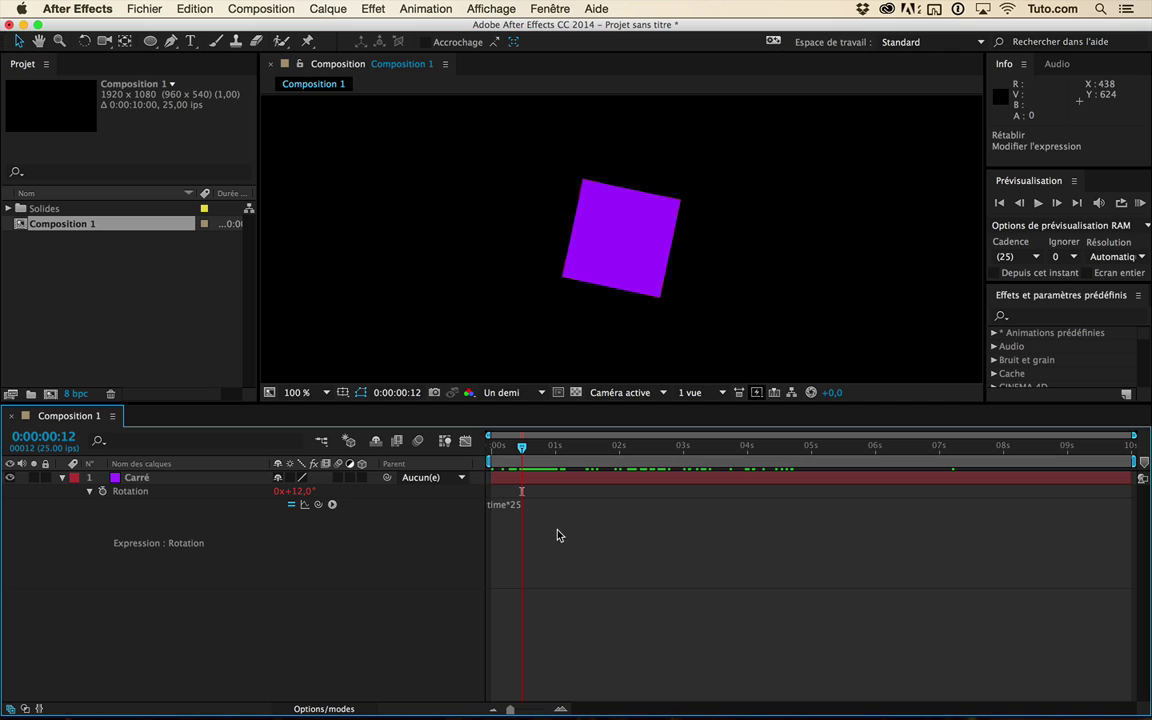
- Try wiggle without arguments as Carré's Rotation expression, dismiss the alert and remove the expression from Rotation
left_click(558, 535)
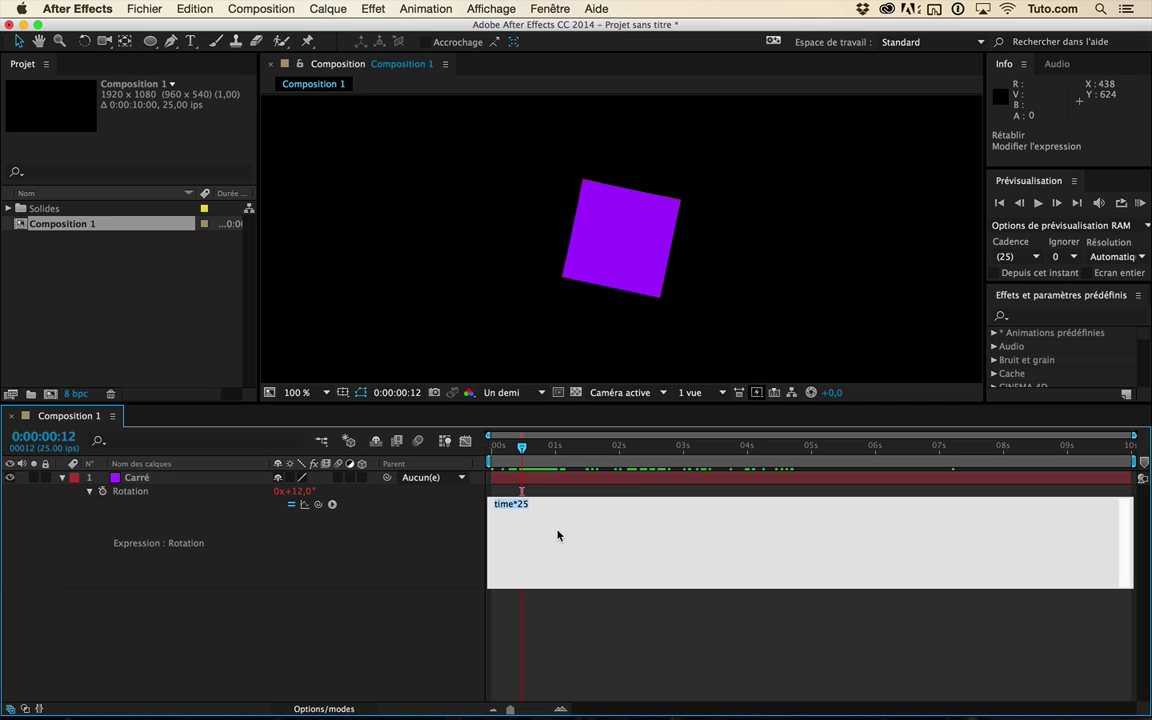
type("wiggle")
left_click(179, 484)
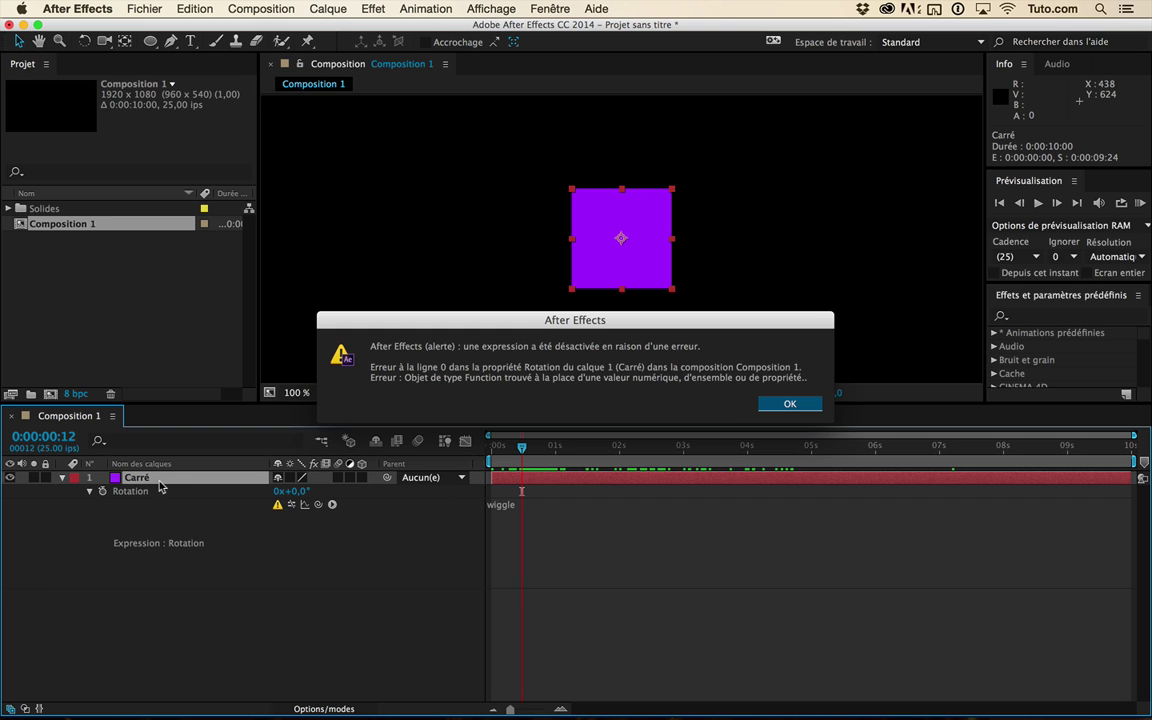
key("Return")
left_click(103, 492, "alt")
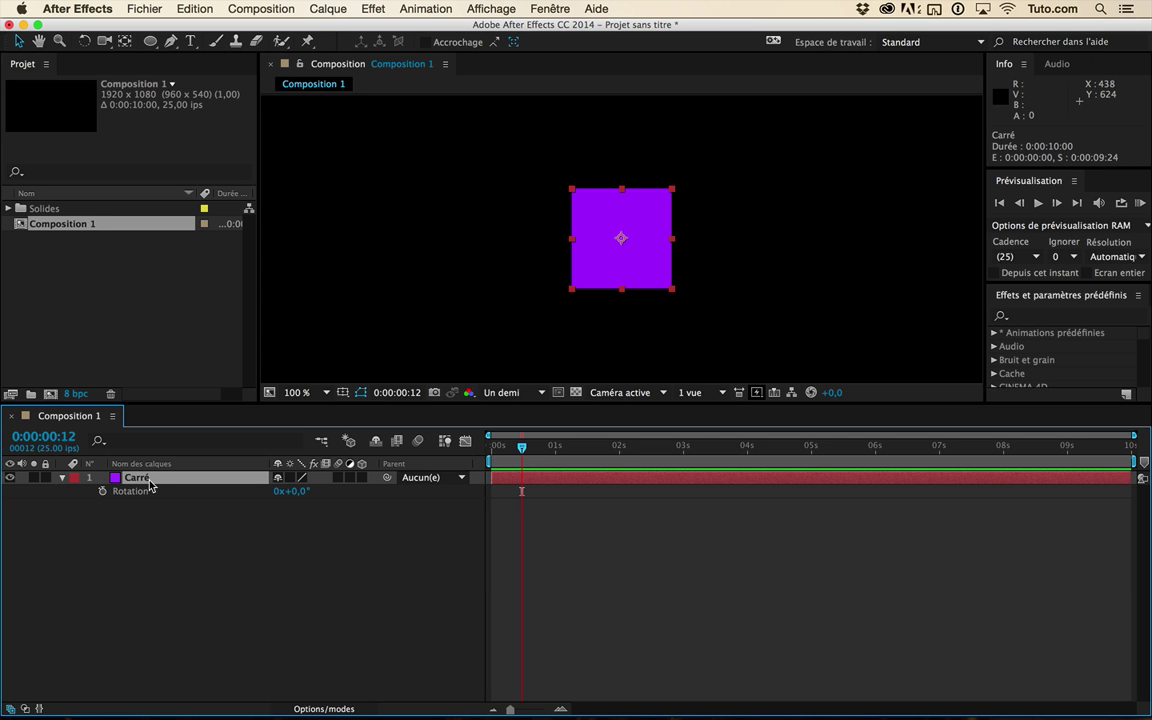
- Add the expression wiggle(5,100) to Carré's Position and preview the animation
key("p")
left_click(103, 492, "alt")
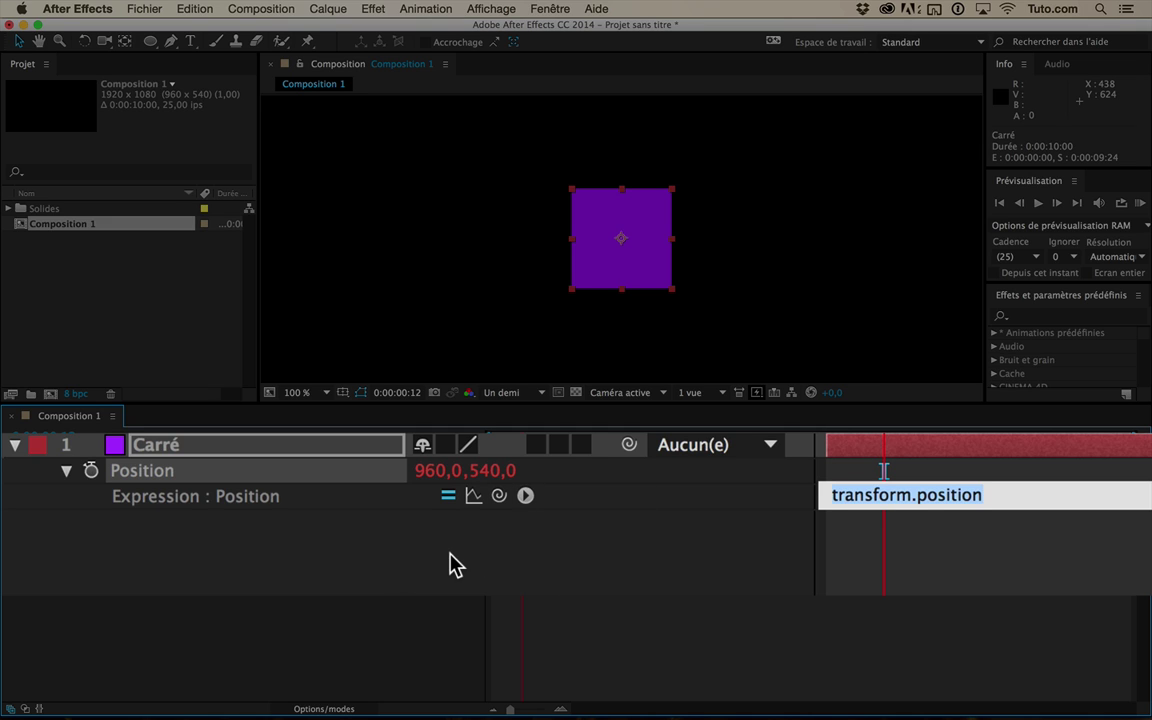
type("wi")
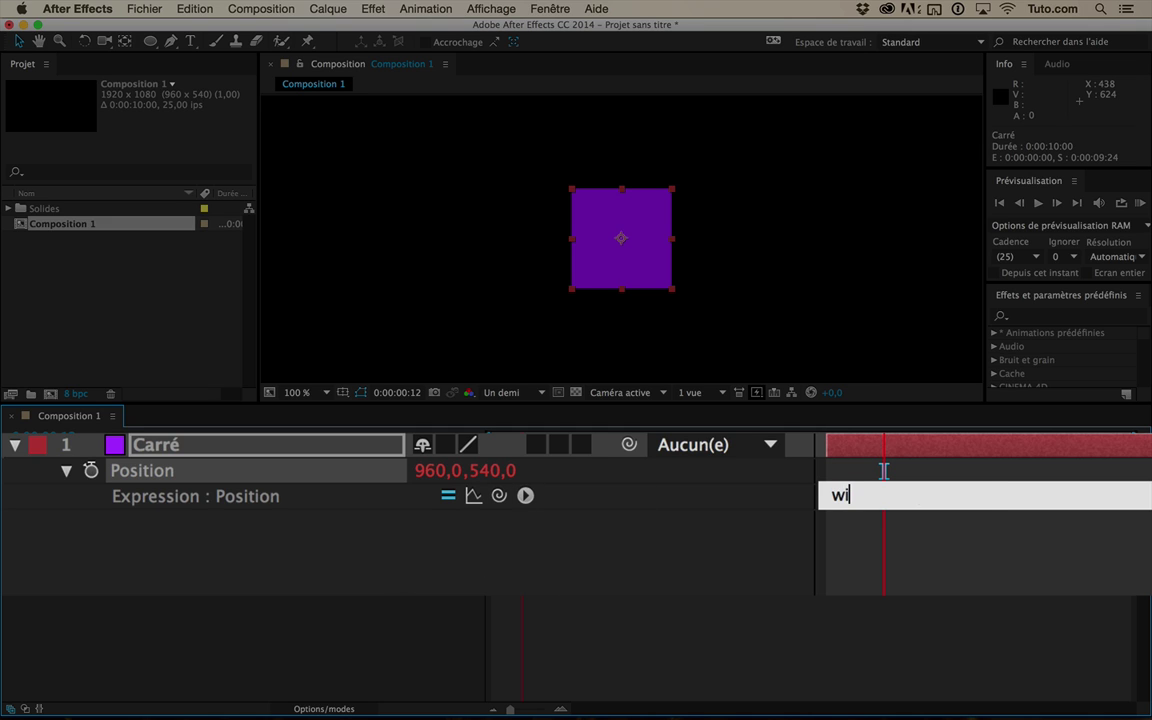
type("ggle")
type("5")
type(",")
type("150")
key("BackSpace")
key("BackSpace")
type("00)")
left_click(972, 553)
key("space")
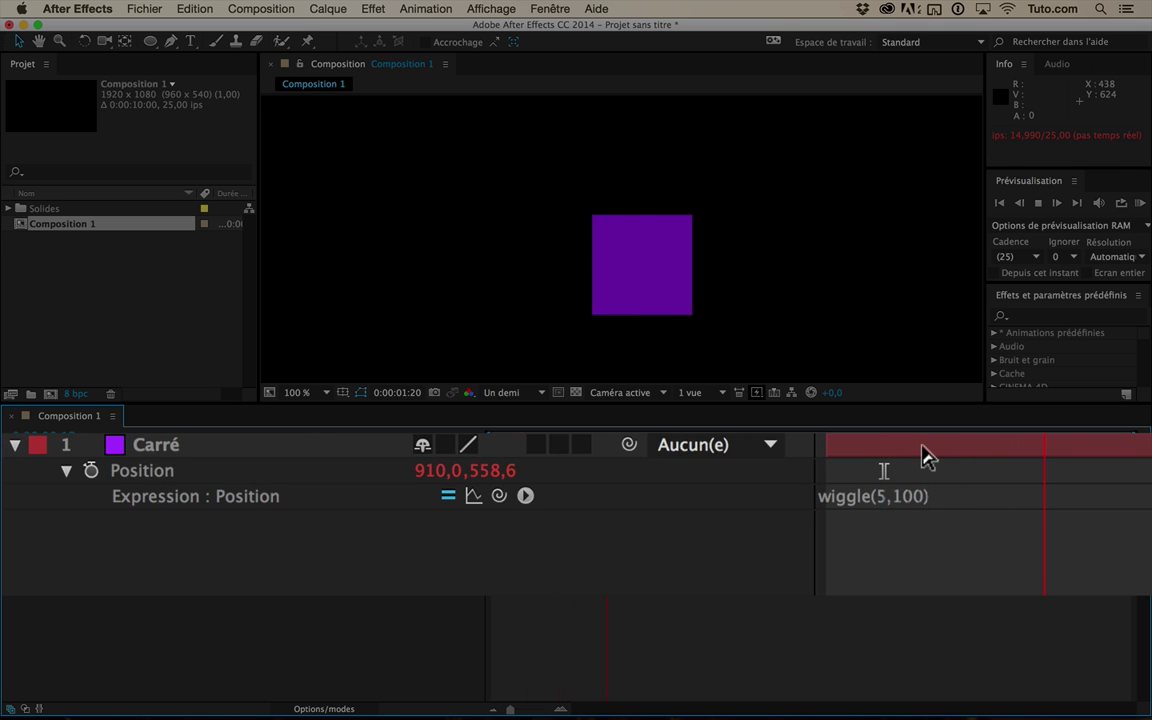
- Raise the wiggle frequency in Carré's Position expression to 25 and preview the motion
left_click(884, 495)
left_click(1010, 496)
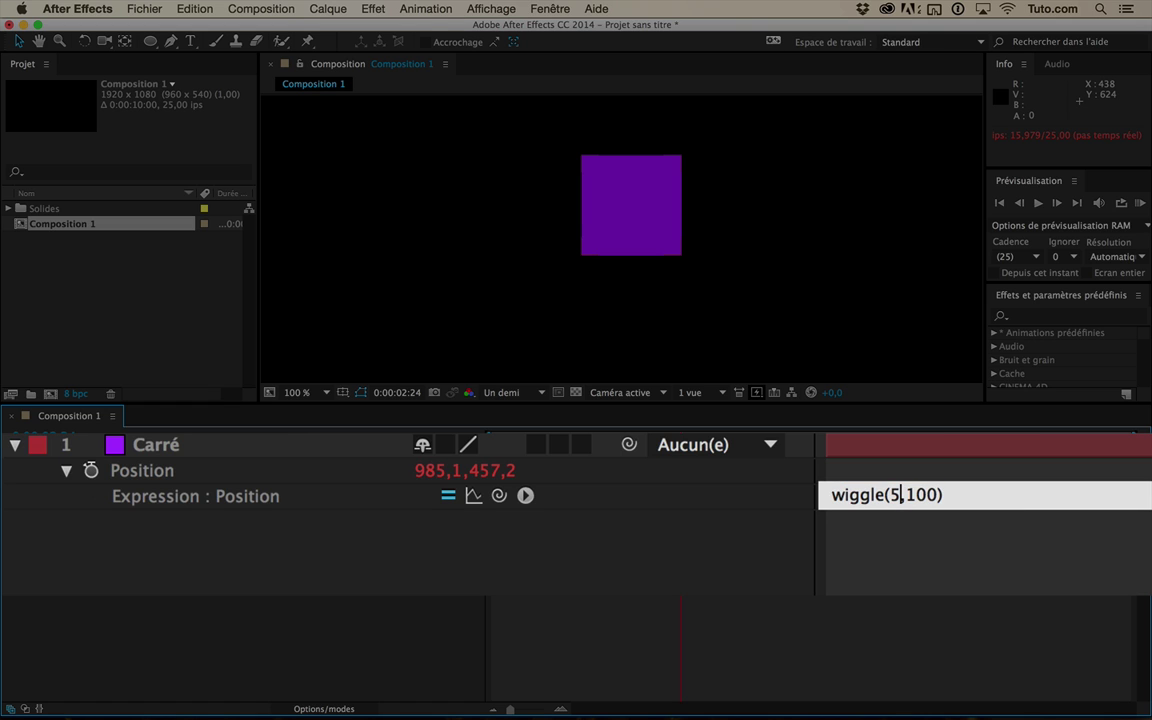
type("2")
key("KP_Enter")
key("space")
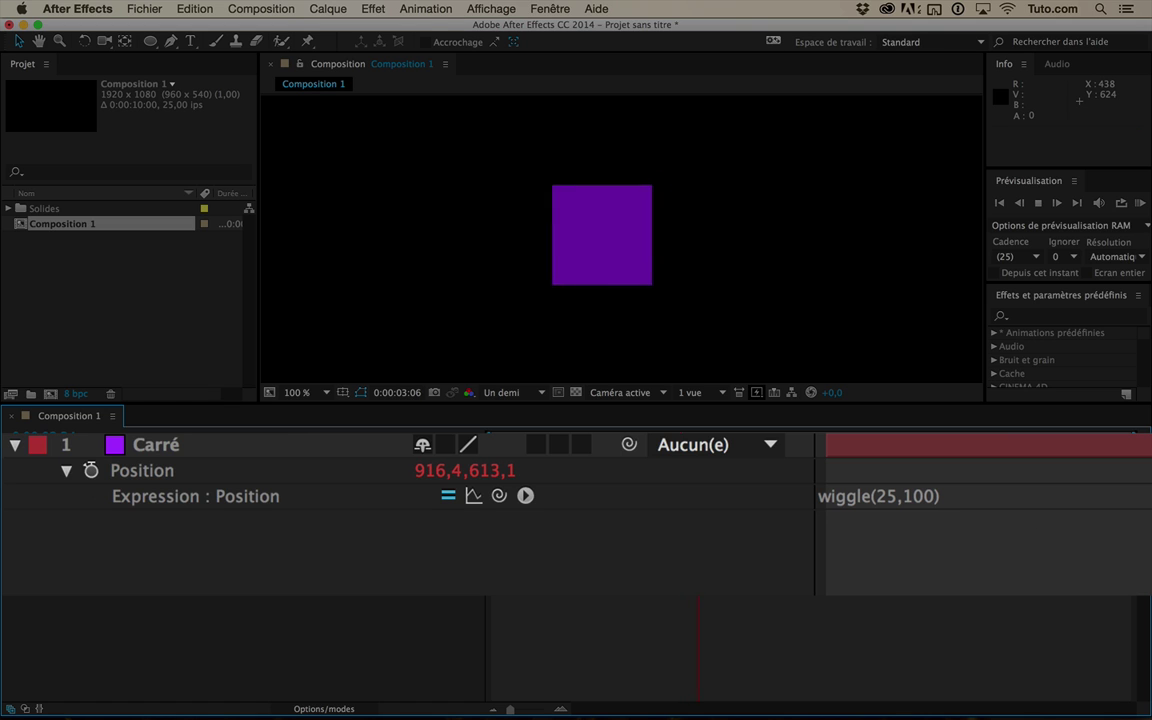
- Raise the wiggle amplitude in Carré's Position expression to 500
left_click(889, 496)
left_click(924, 496)
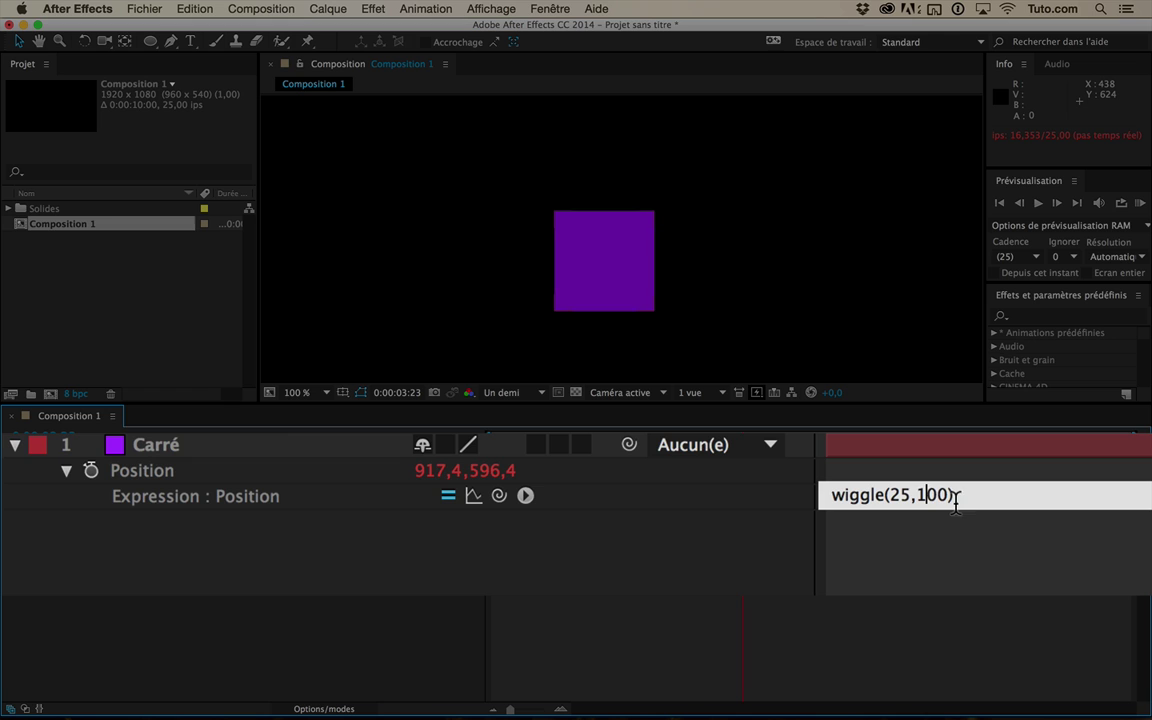
key("BackSpace")
type("5")
key("KP_Enter")
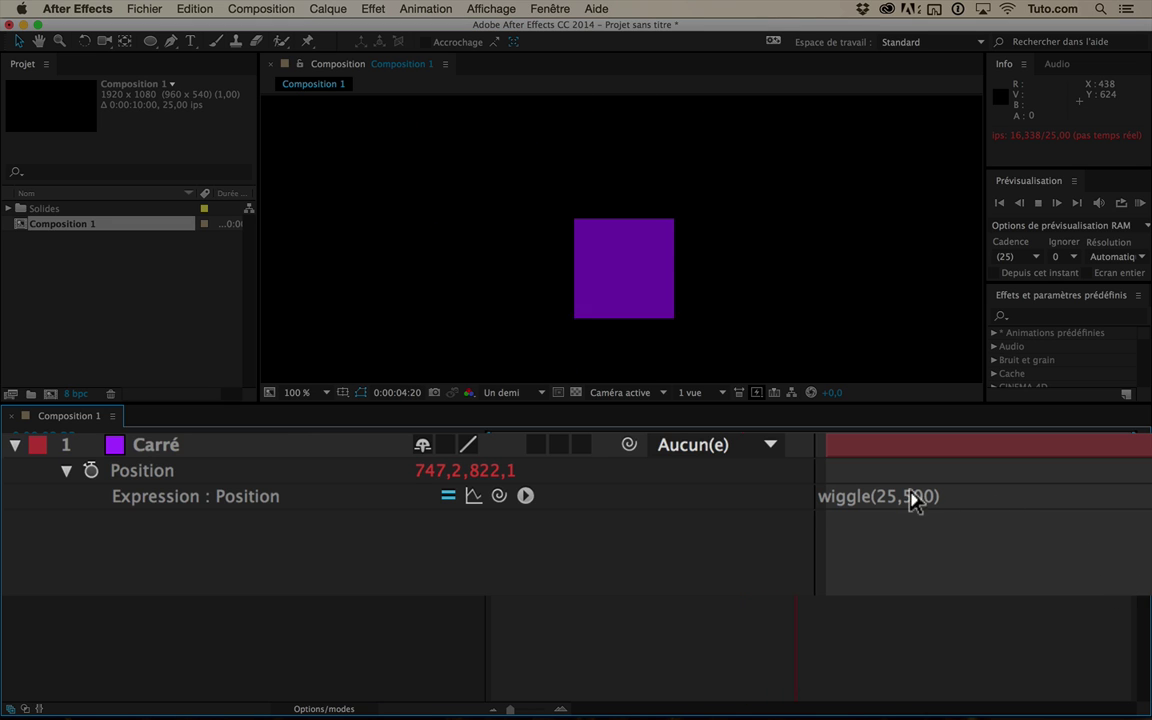
- Reduce Carré's Position expression to wiggle(2,50) and preview the motion
left_click(914, 497)
key("Right")
key("BackSpace")
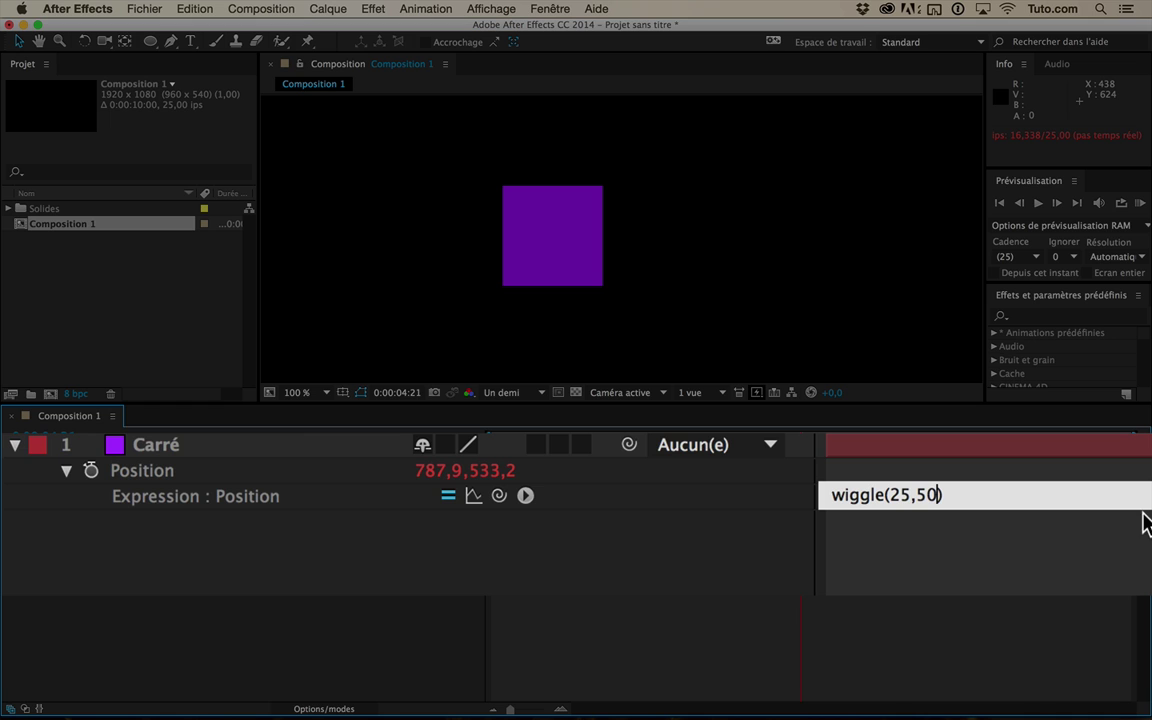
key("Left")
key("Left")
key("Left")
key("BackSpace")
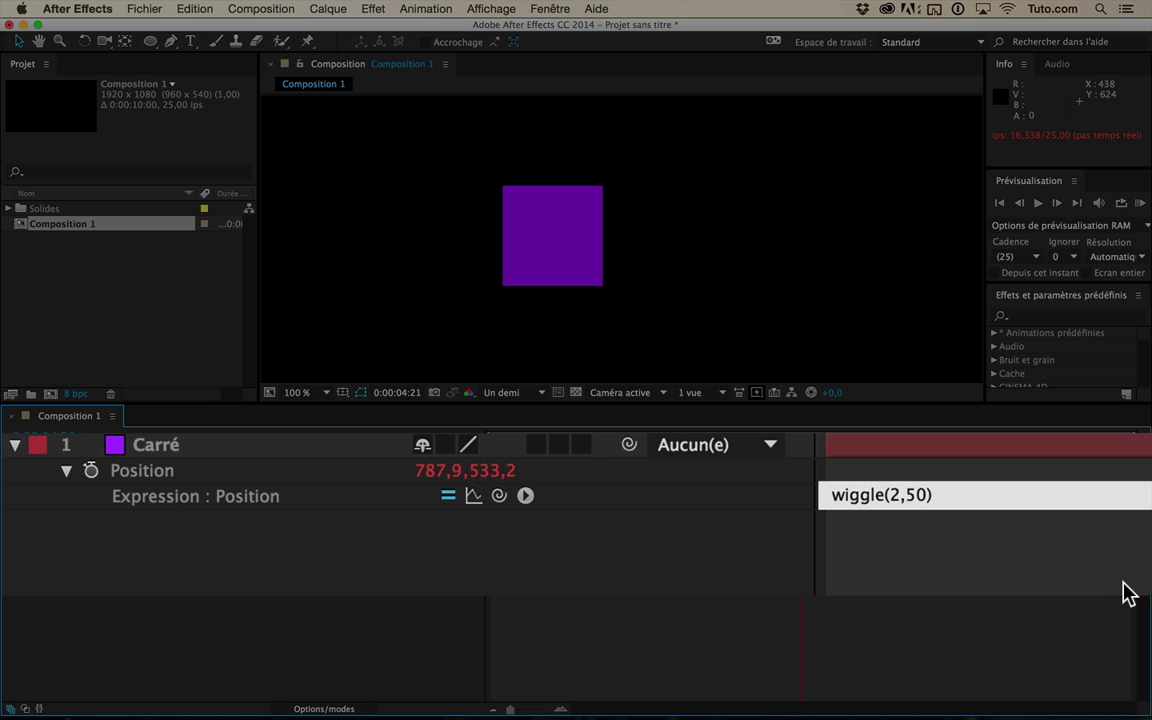
key("KP_Enter")
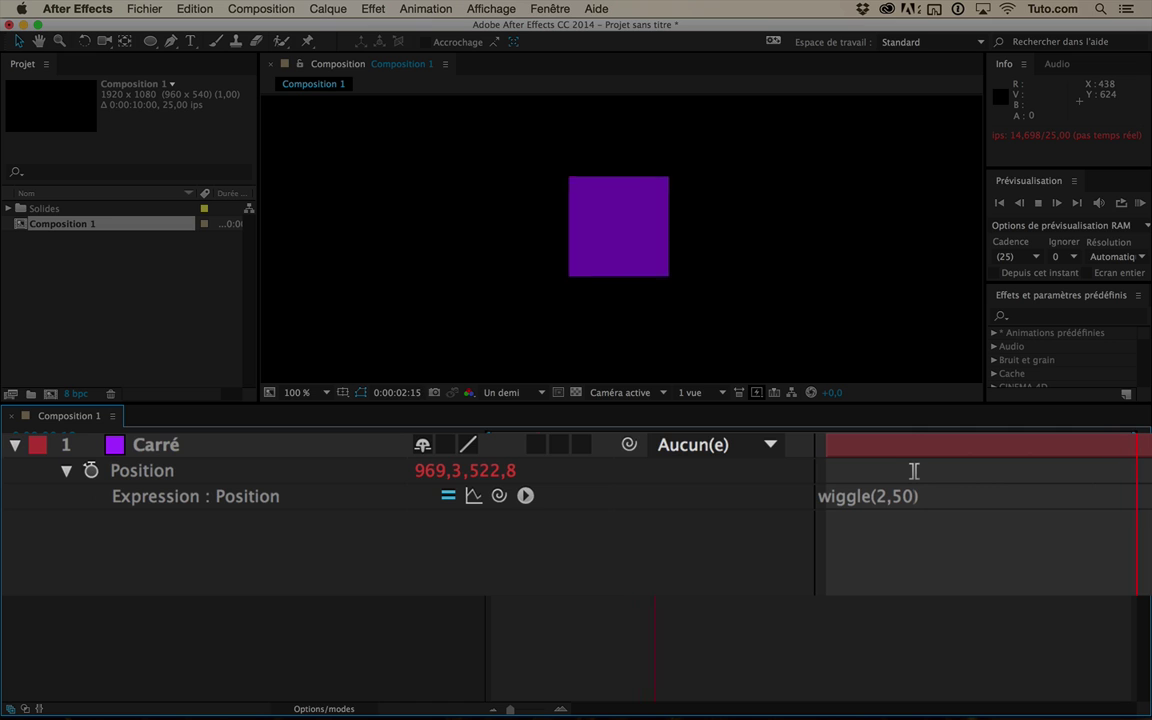
left_click(1059, 471)
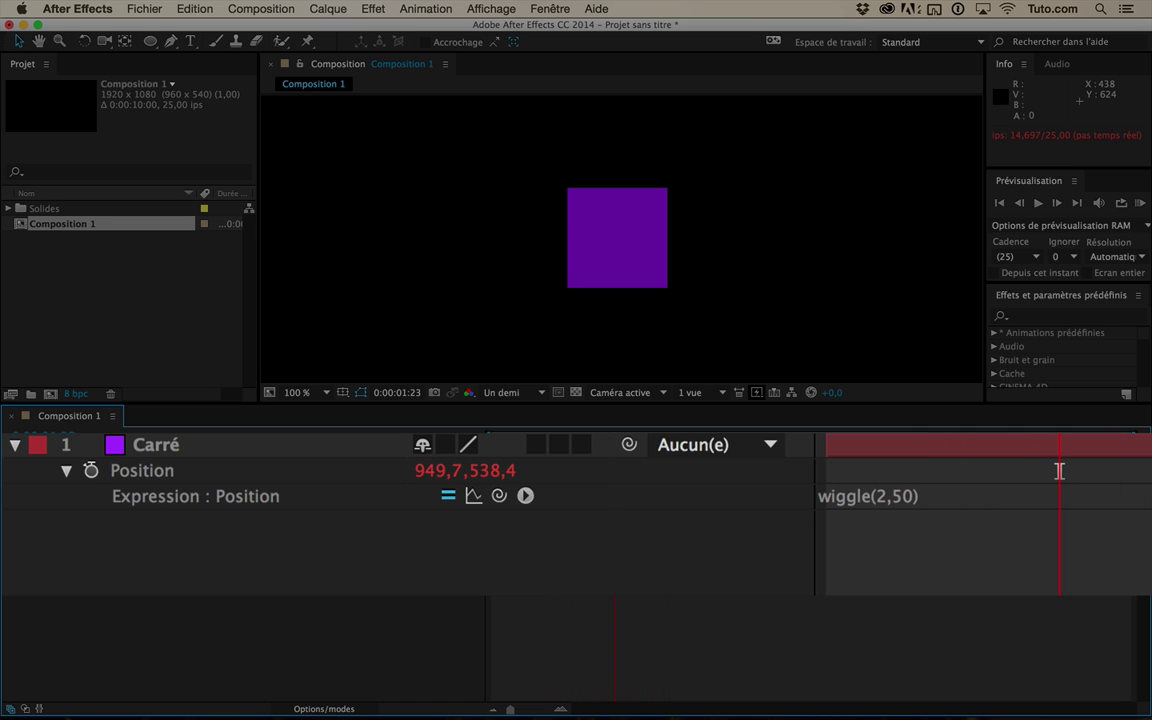
- Remove Carré's Position expression and add the expression wiggle(5,100) to its Opacité
left_click(90, 470, "alt")
key("t")
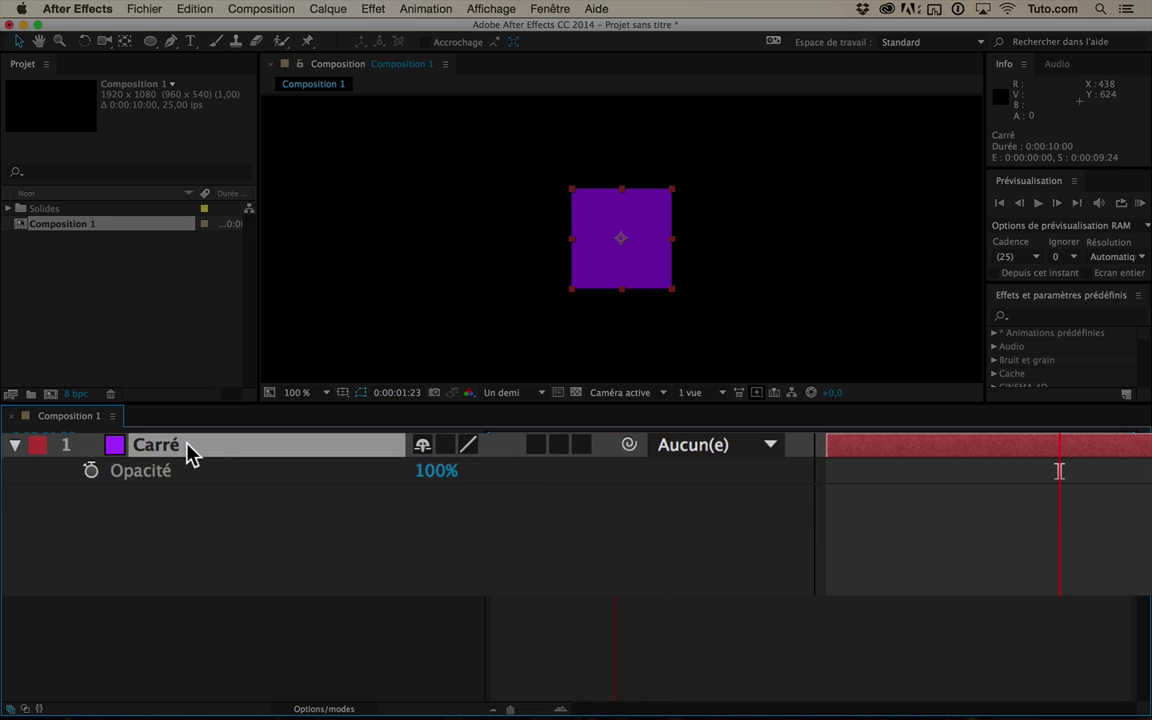
left_click(131, 471)
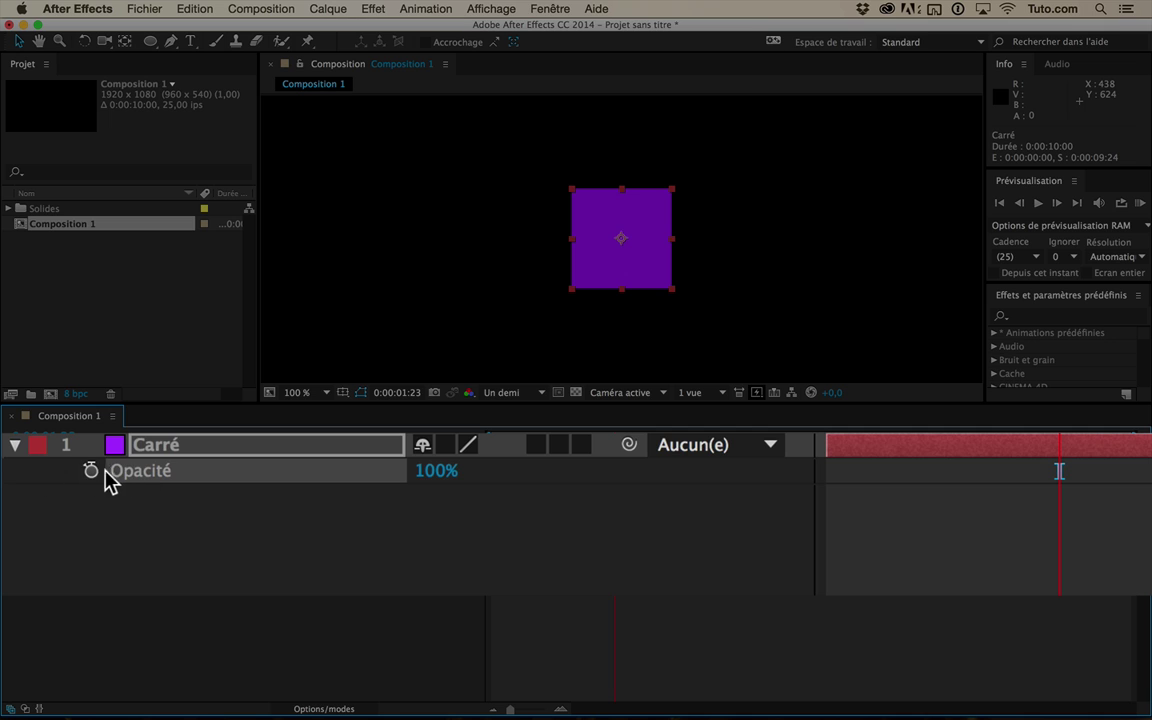
left_click(90, 470, "alt")
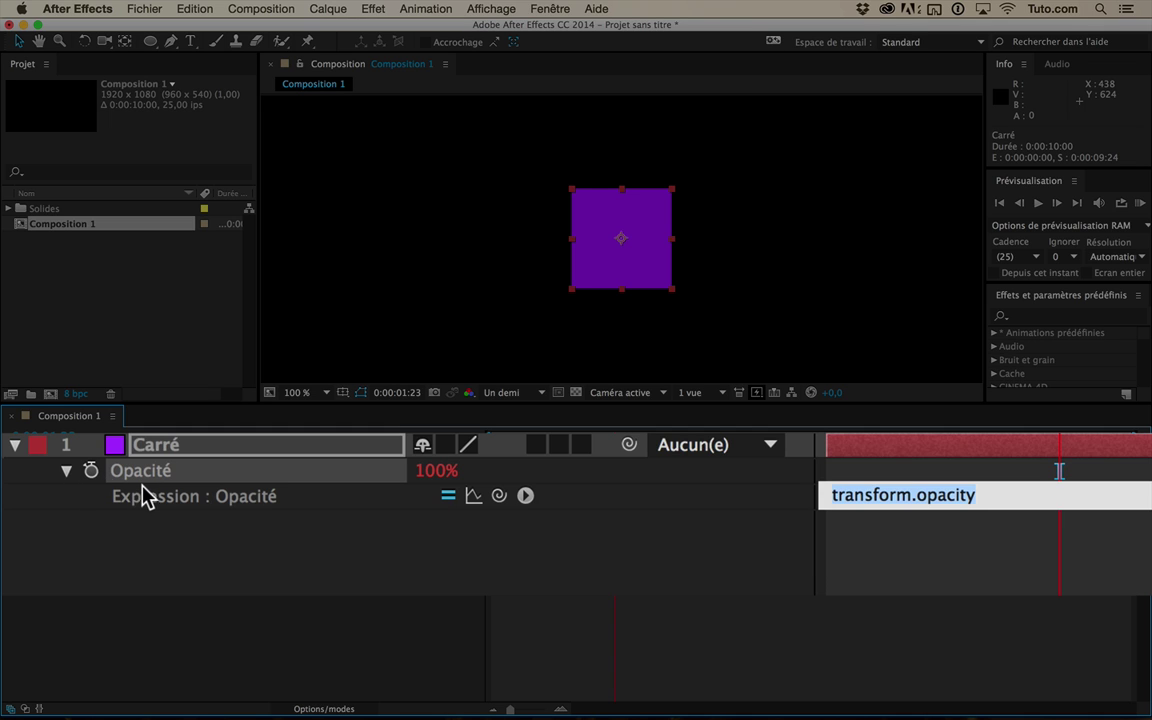
type("wiggle")
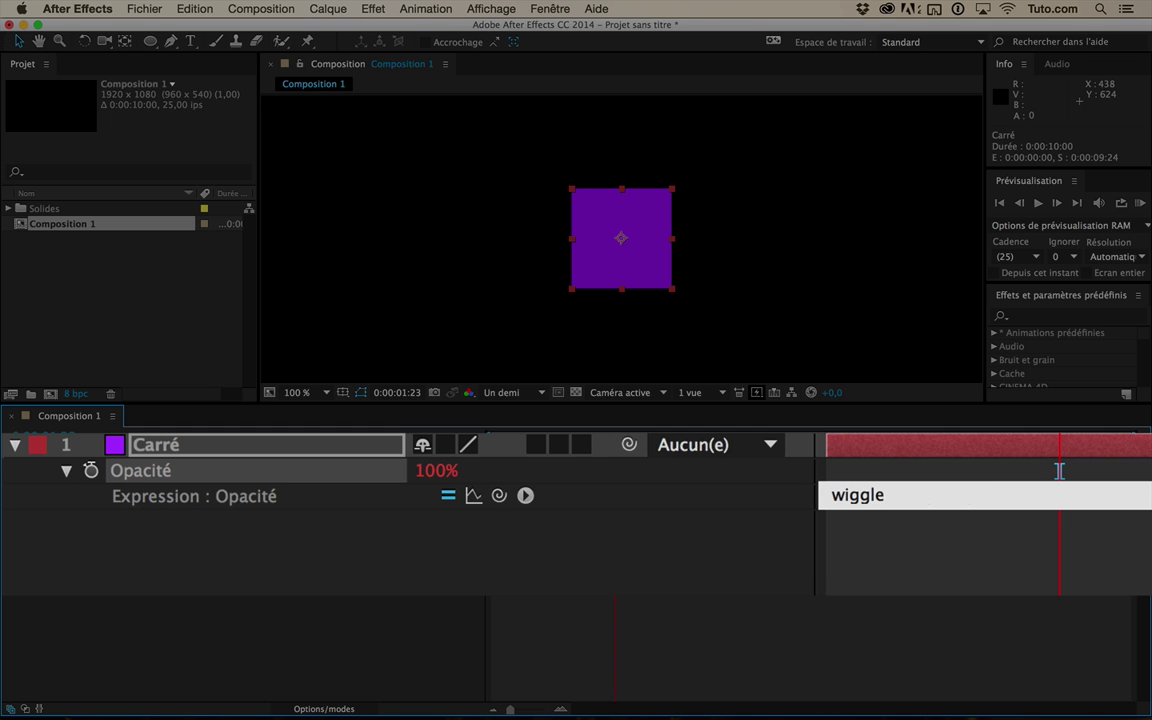
type("(5,100)")
left_click(915, 542)
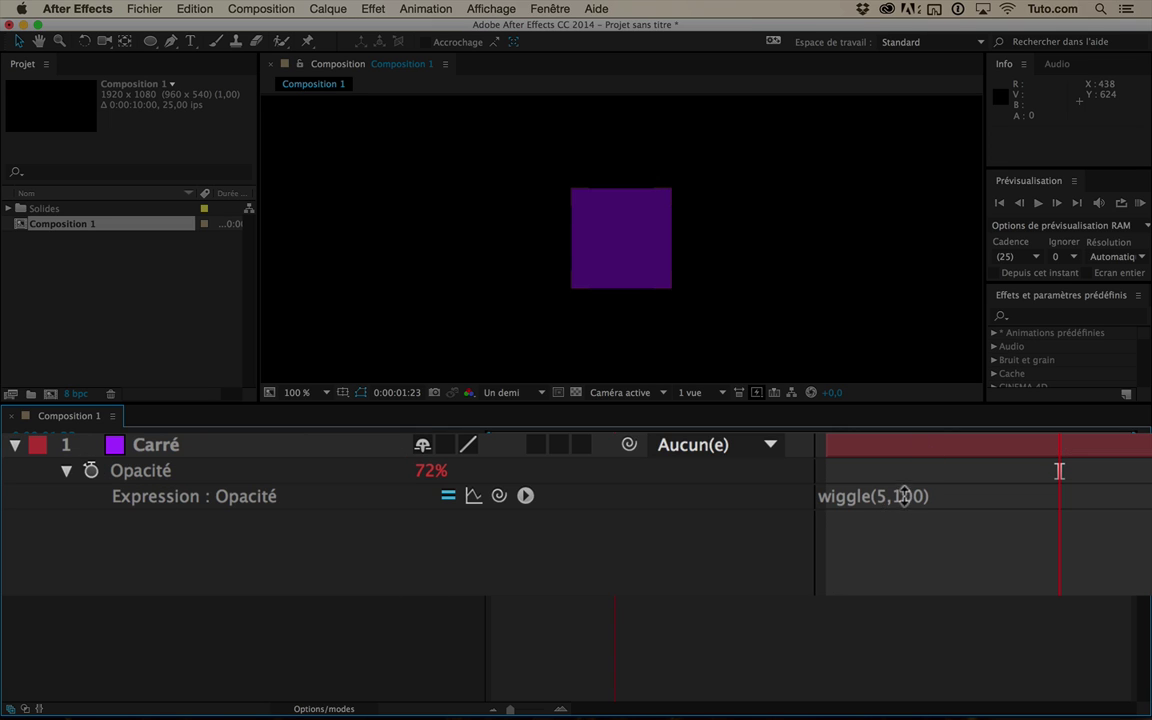
- Try a deliberate typo in Carré's Opacité expression, wiggle(5,1g00), and dismiss the alert
left_click(907, 496)
left_click(907, 495)
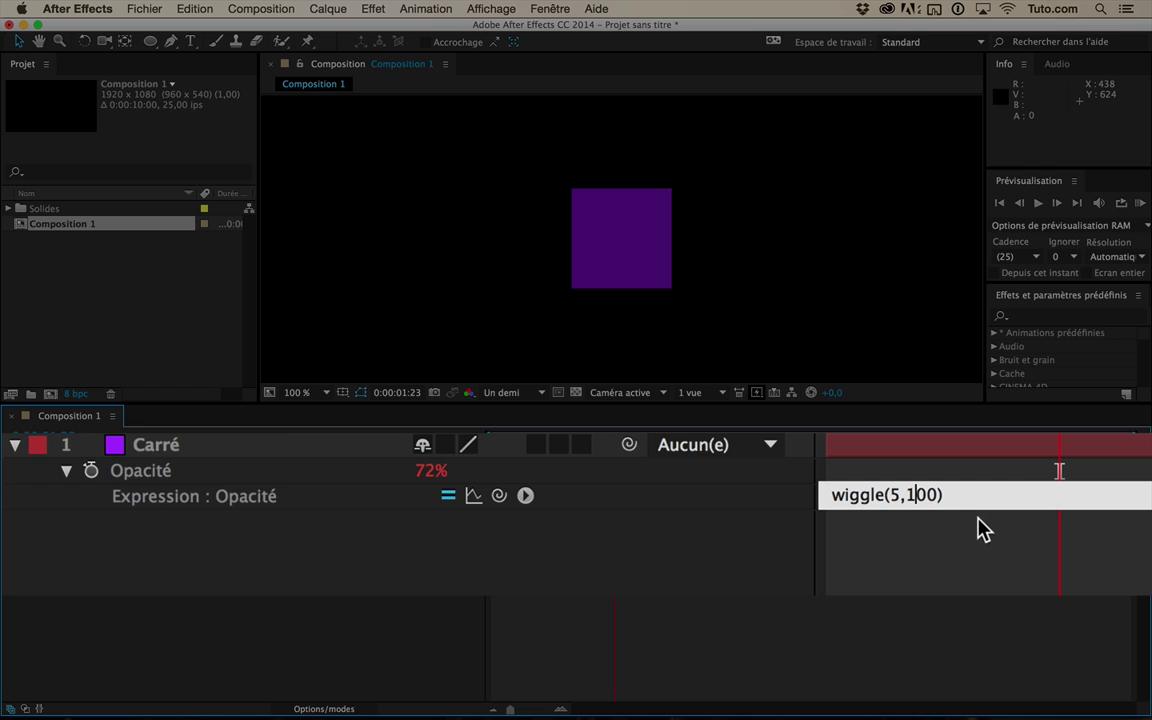
type("g")
left_click(1012, 562)
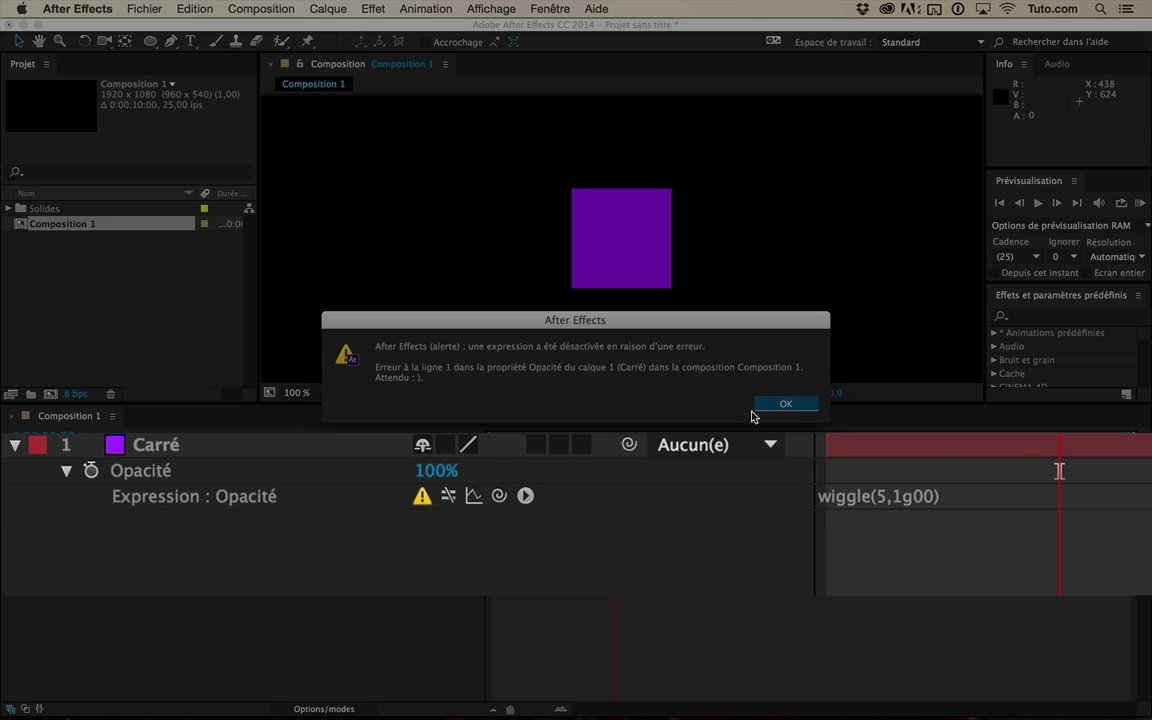
left_click(786, 404)
- Correct Carré's Opacité expression to wiggle(5,100) and play the animation
left_click(926, 495)
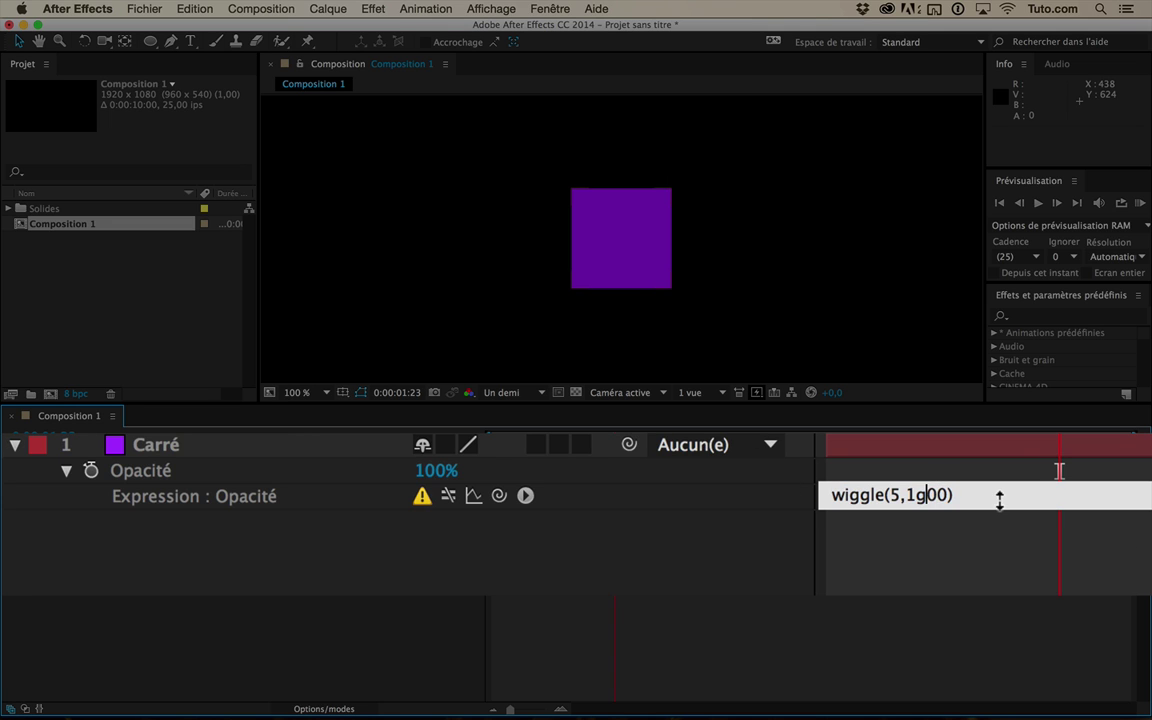
key("BackSpace")
left_click(985, 570)
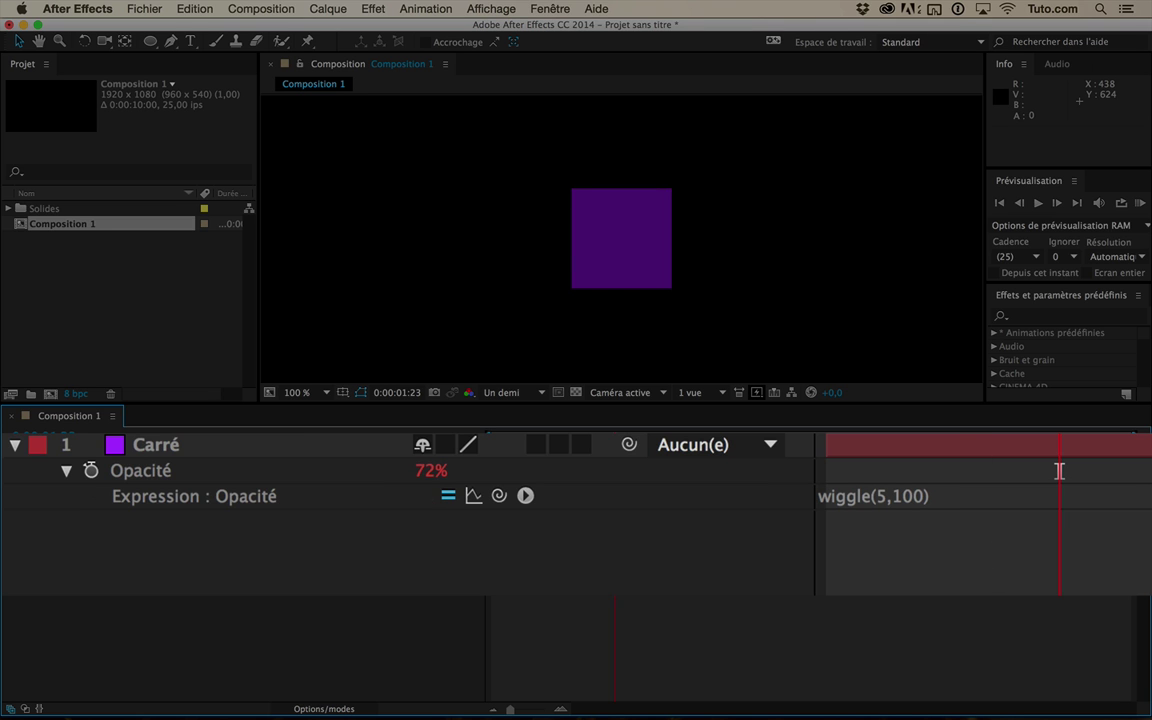
key("space")
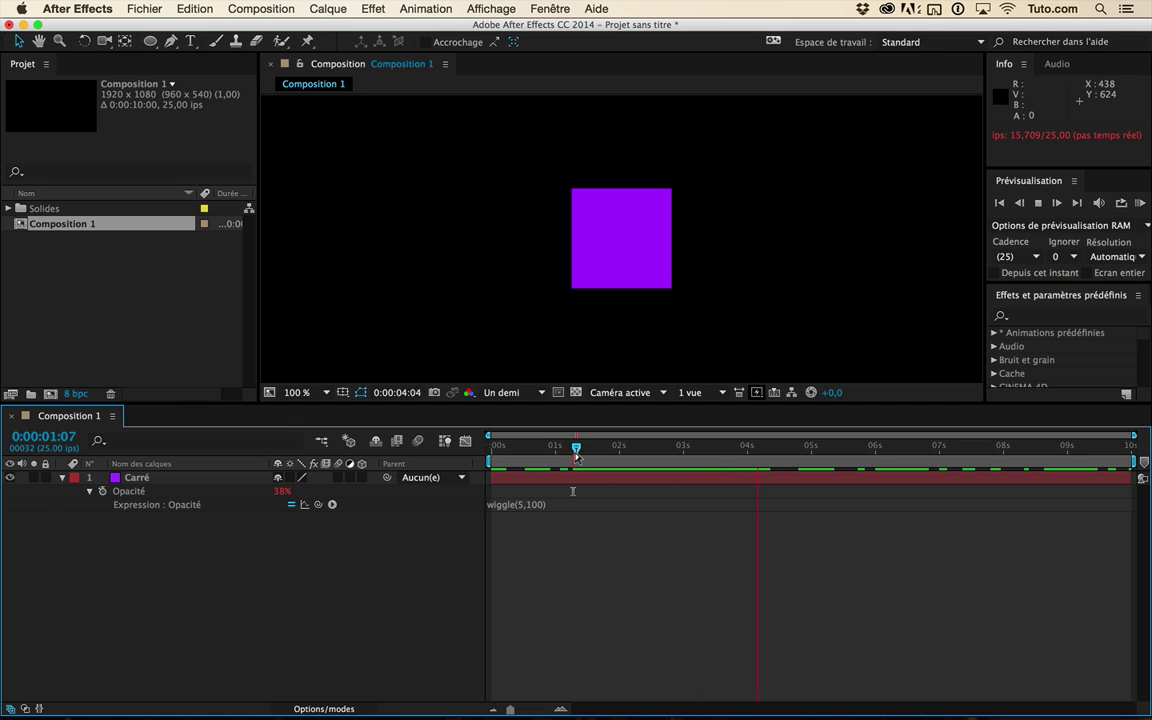
- Stop the playback, clear the wiggle(5,100) text and remove the expression from Carré's Opacité
left_click(600, 458)
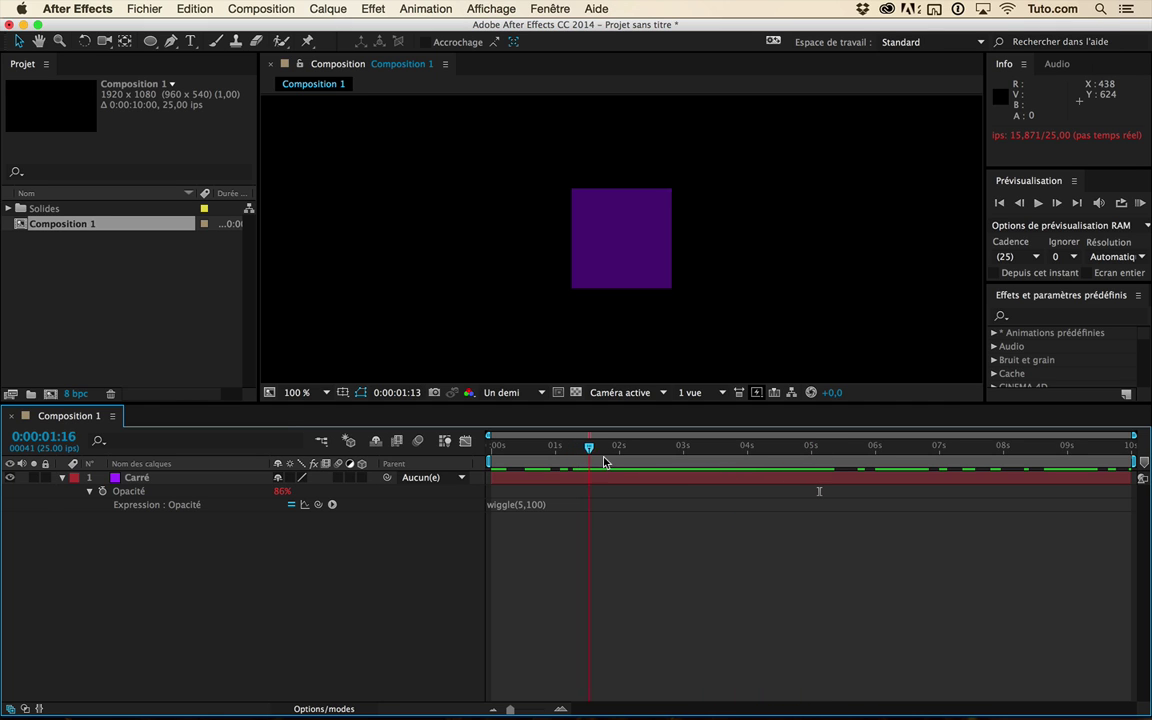
left_click_drag(604, 461, 545, 458)
left_click(522, 505)
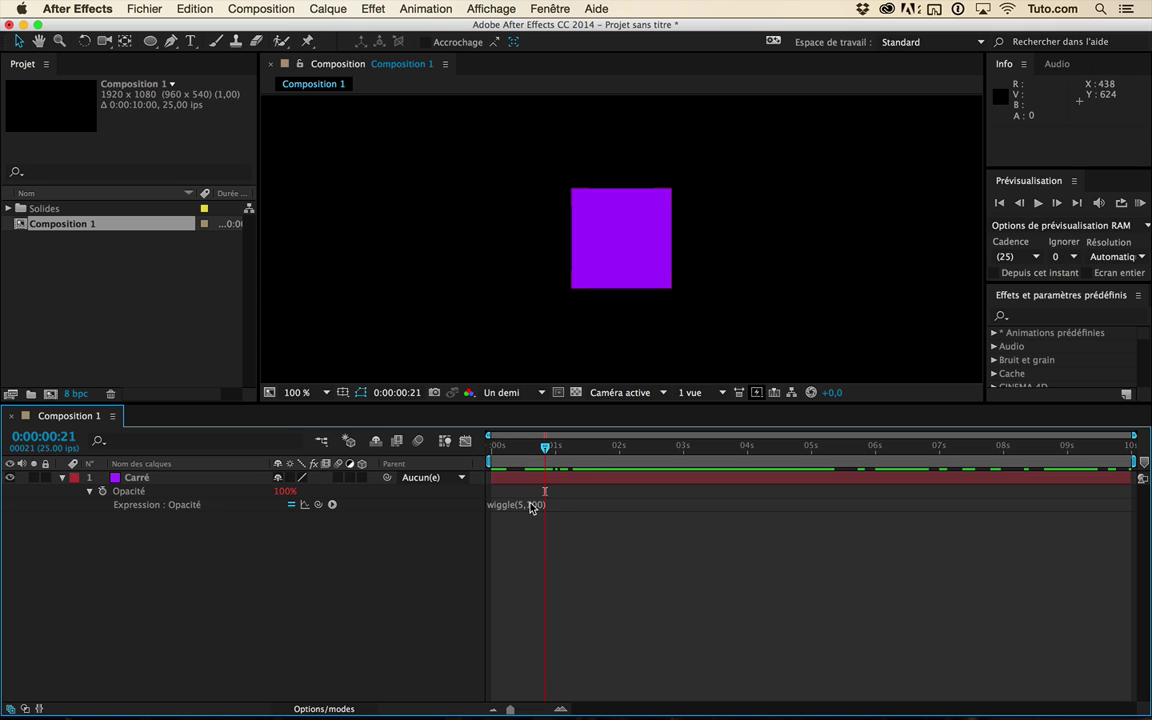
left_click(530, 506)
key("BackSpace")
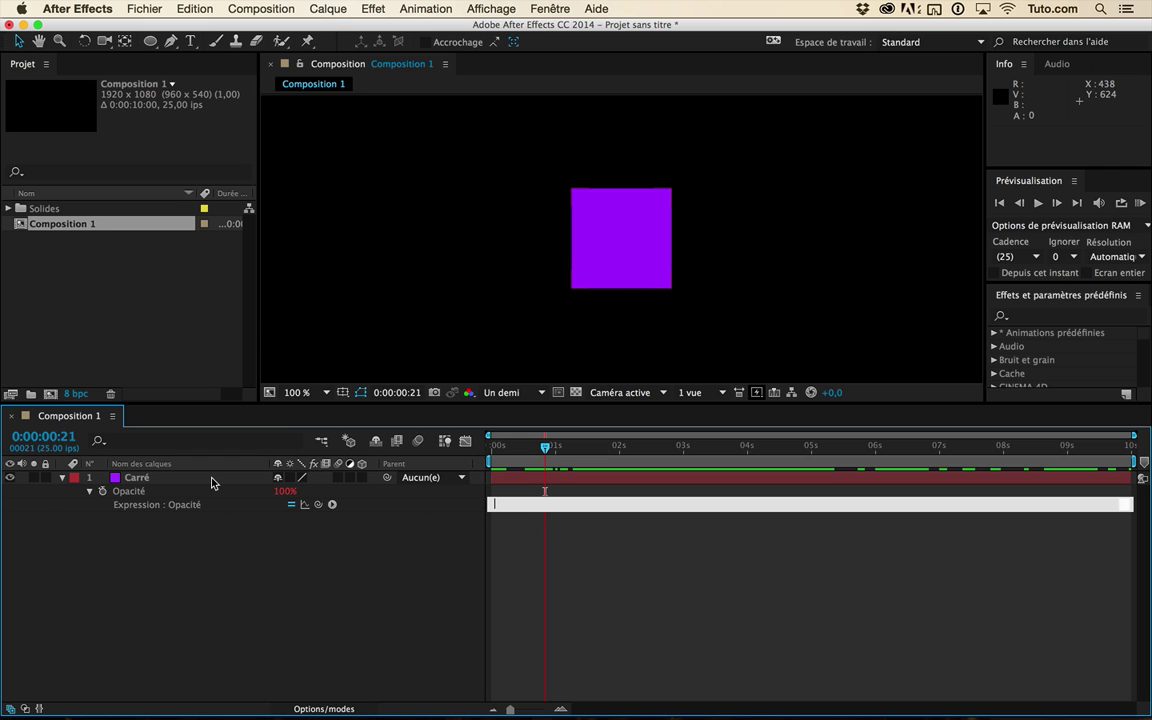
left_click(102, 491, "alt")
left_click(102, 491, "alt")
left_click(102, 491, "alt")
- Reveal Carré's Rotation, keyframe it from 0° at 0:00 to 2 turns at 0:00:05:00, and scrub through the motion
left_click(192, 483)
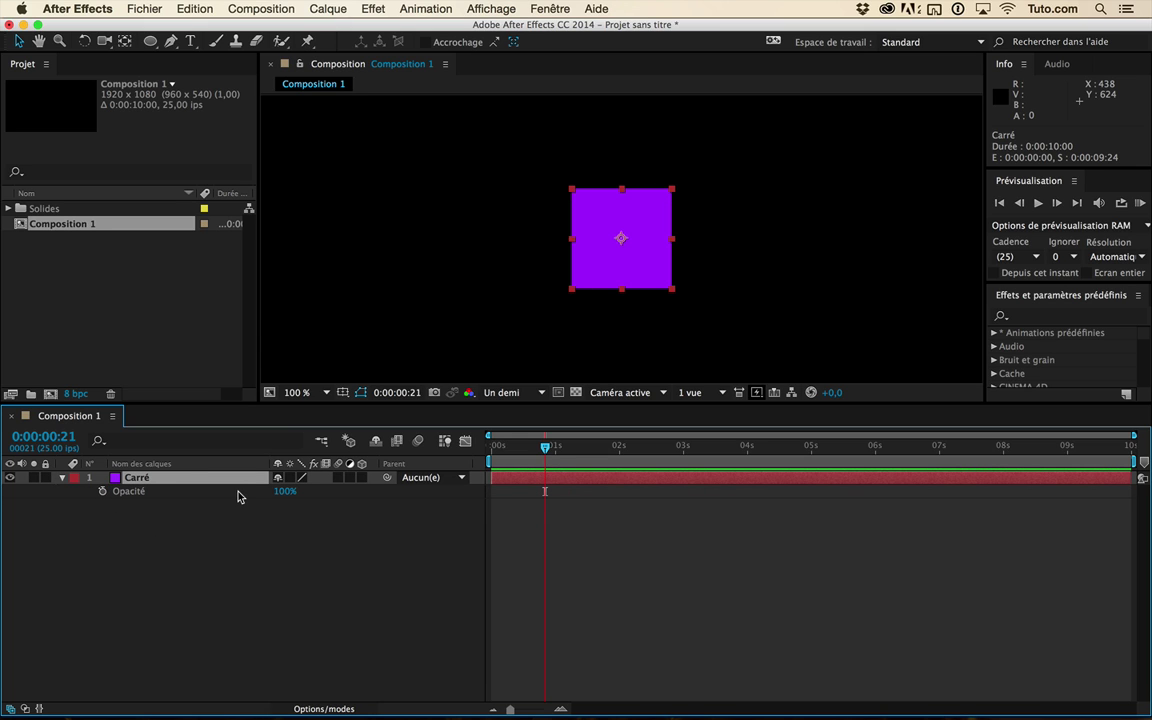
key("r")
left_click_drag(530, 447, 493, 447)
left_click(288, 545)
left_click(163, 490)
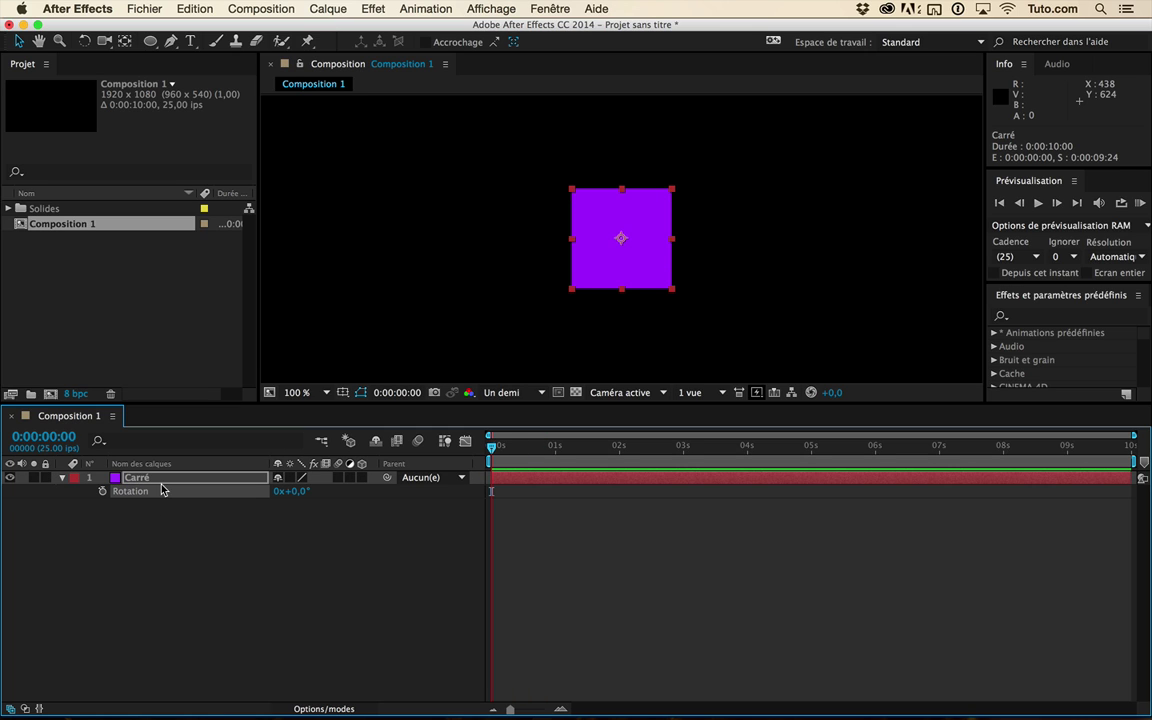
left_click(102, 491)
left_click(690, 462)
left_click_drag(690, 465, 811, 465)
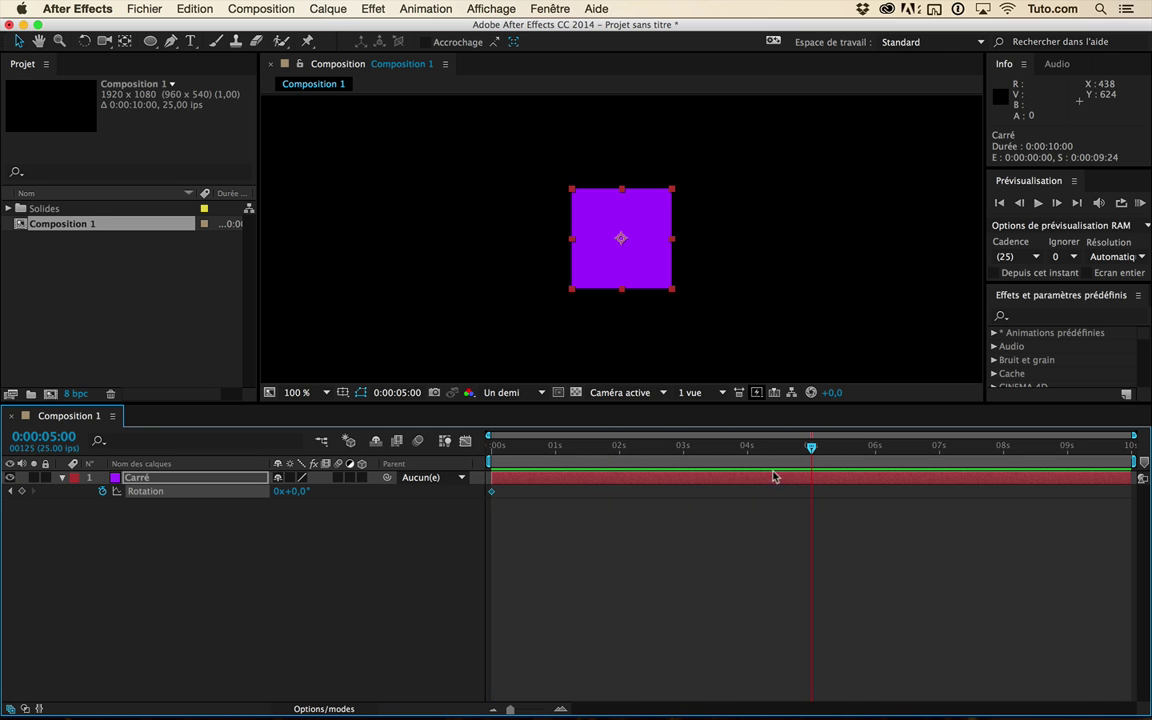
type("2")
key("Return")
left_click_drag(495, 450, 705, 452)
- Add the expression time*50 to Carré's keyframed Rotation and preview whether the keyframes still affect the motion
left_click(105, 496)
left_click(103, 492, "alt")
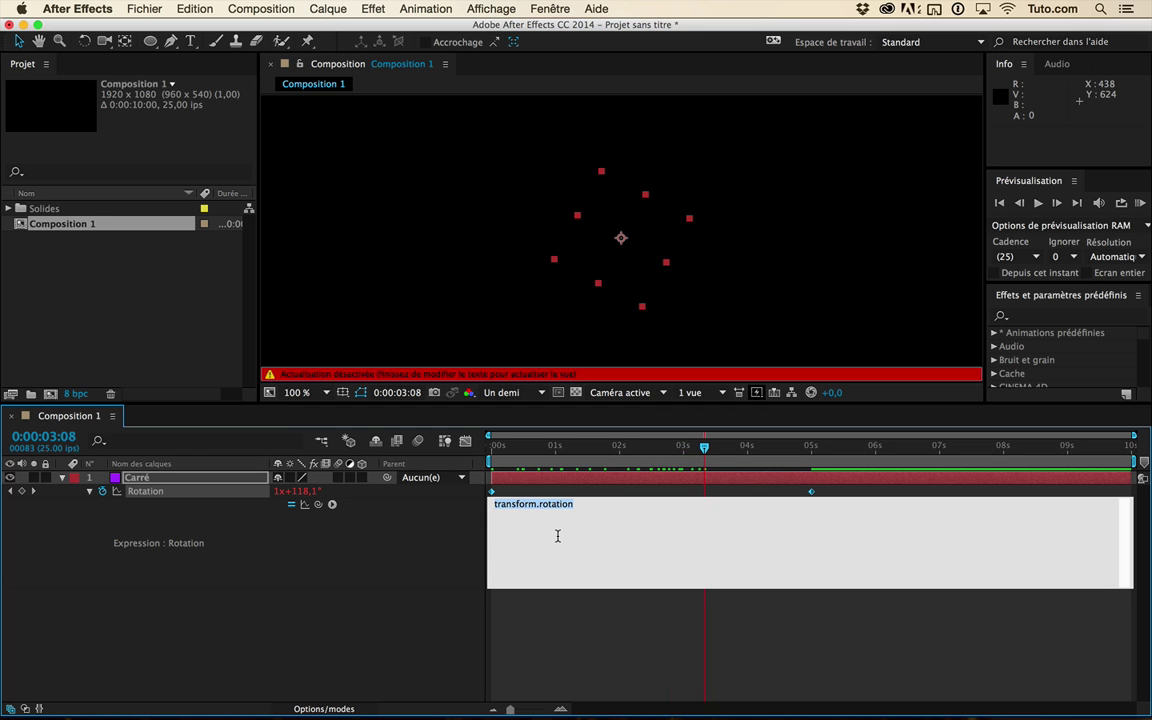
type("time*50")
left_click(591, 648)
key("KP_0")
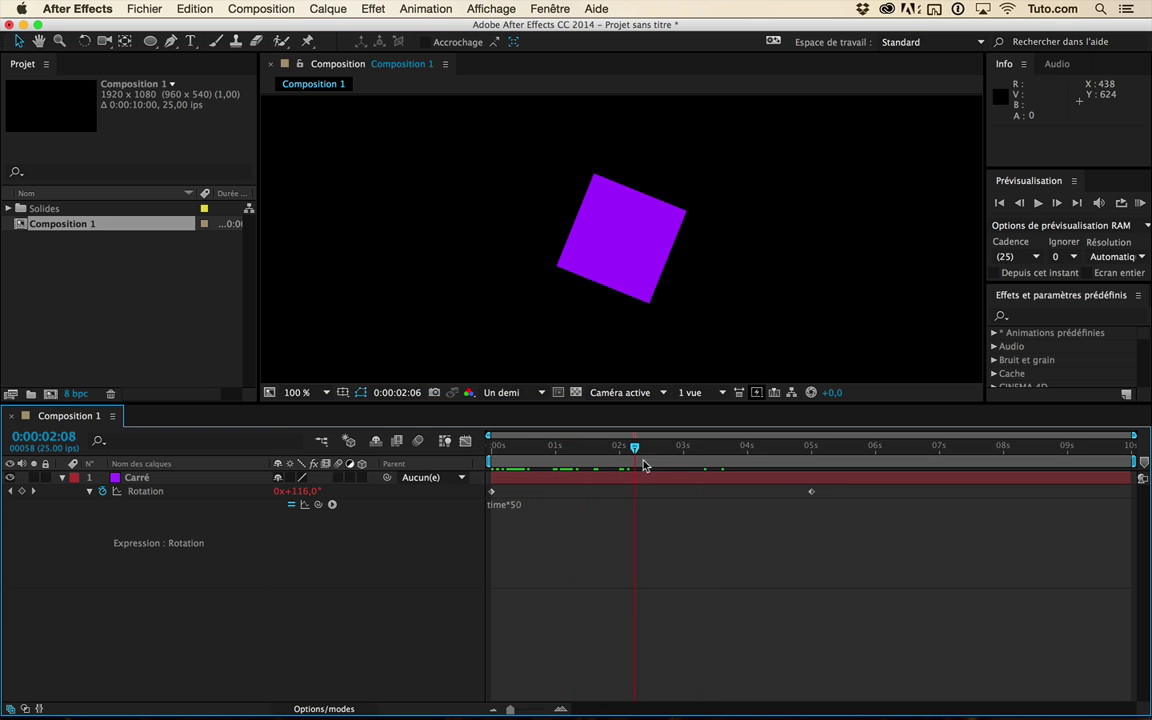
left_click_drag(797, 495, 810, 530)
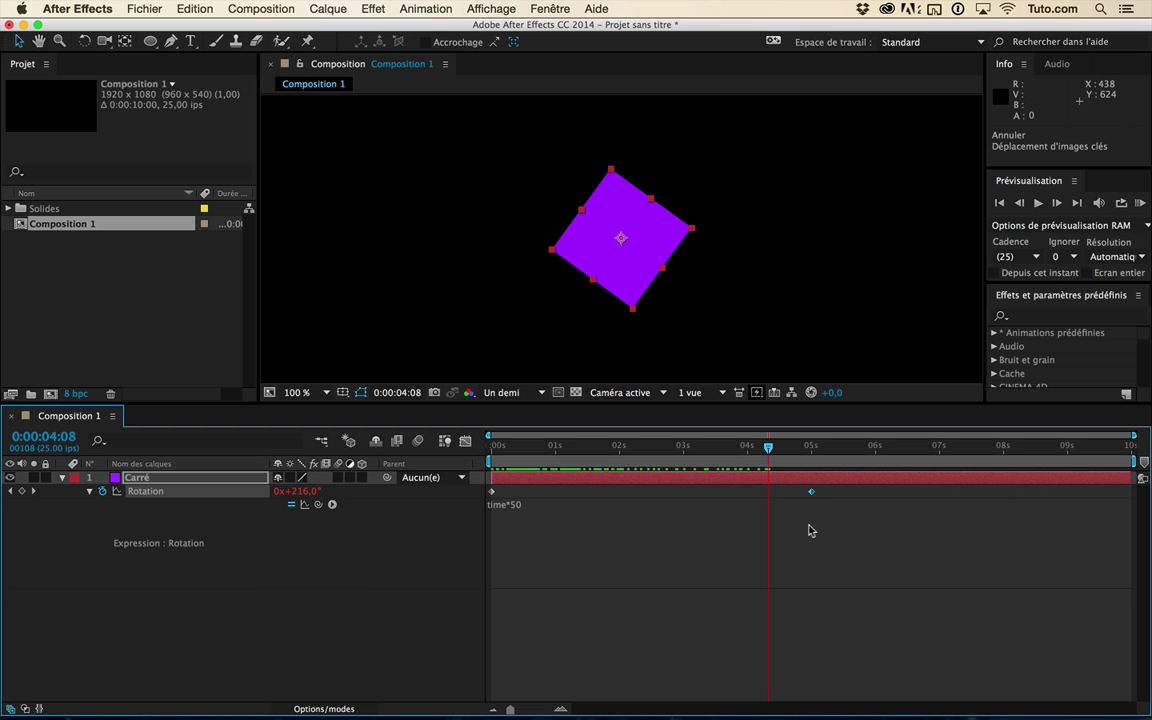
left_click(547, 604)
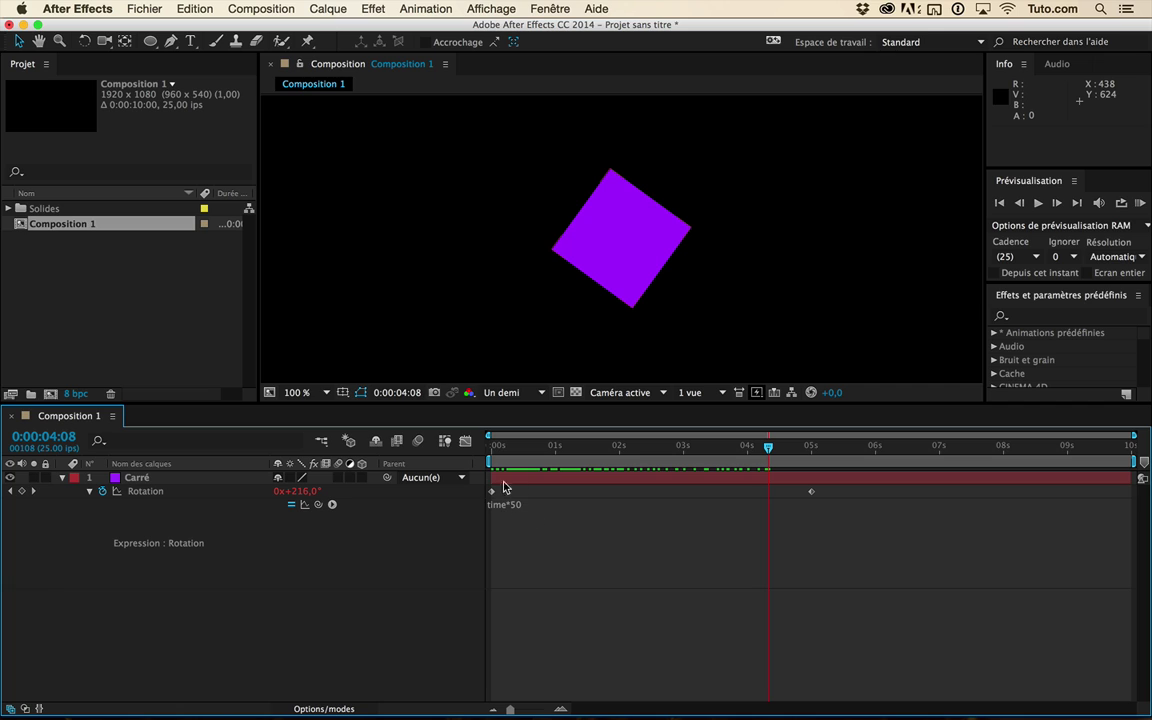
- Replace Carré's Rotation expression with the constant 45 and scrub the timeline to check the rotation
left_click(528, 513)
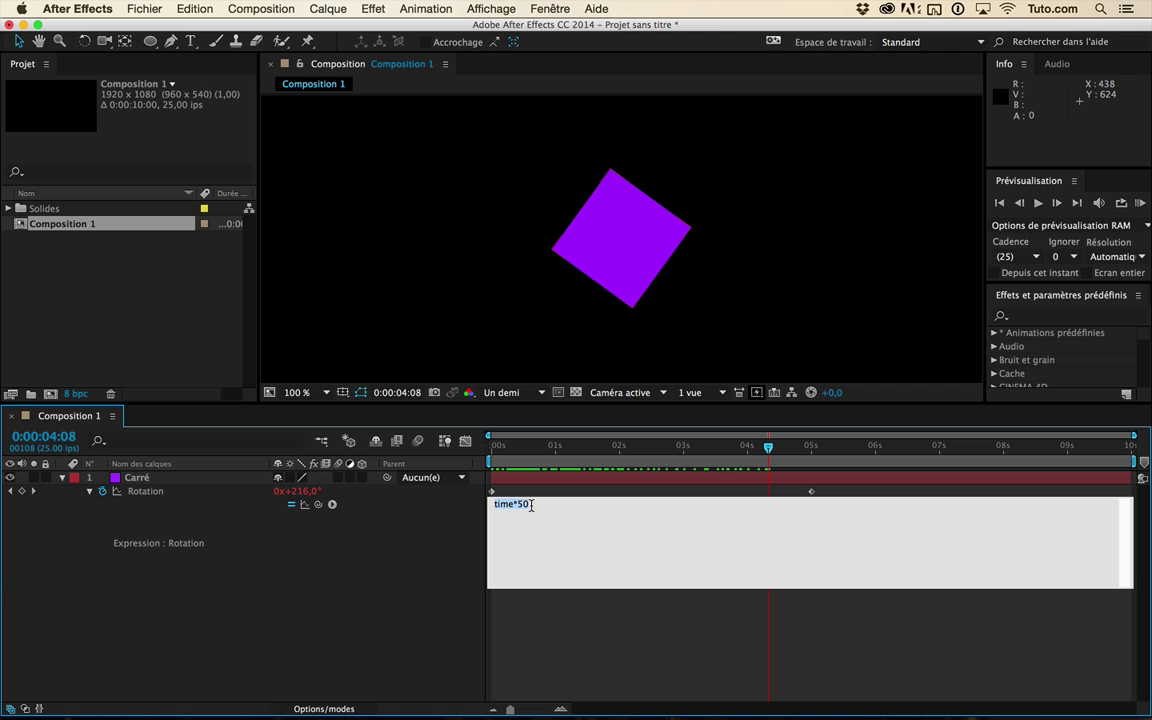
left_click(524, 512)
left_click_drag(529, 504, 503, 504)
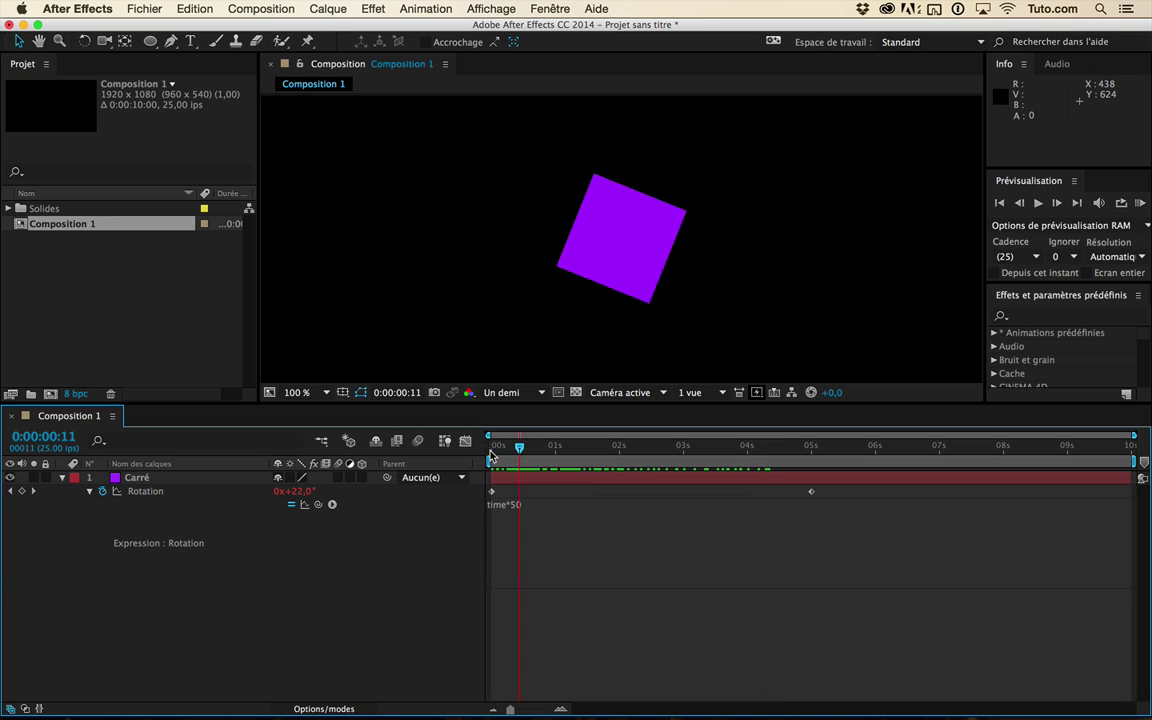
left_click(441, 405)
key("Home")
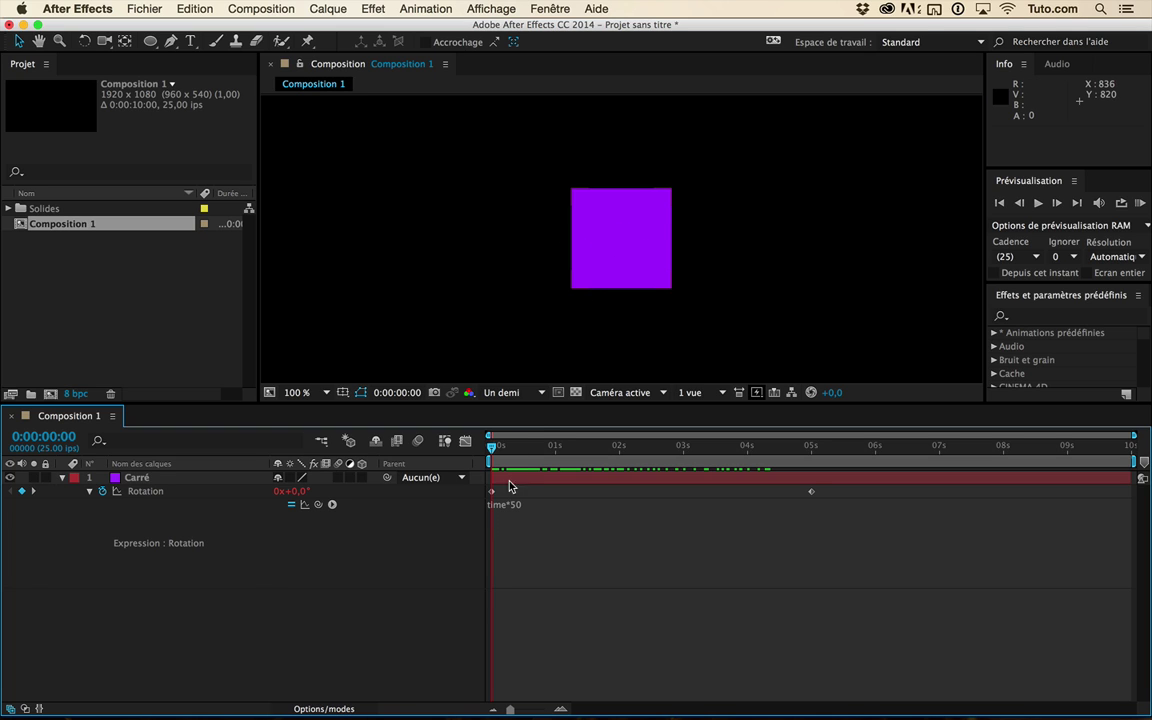
left_click(505, 506)
type("45")
left_click(617, 627)
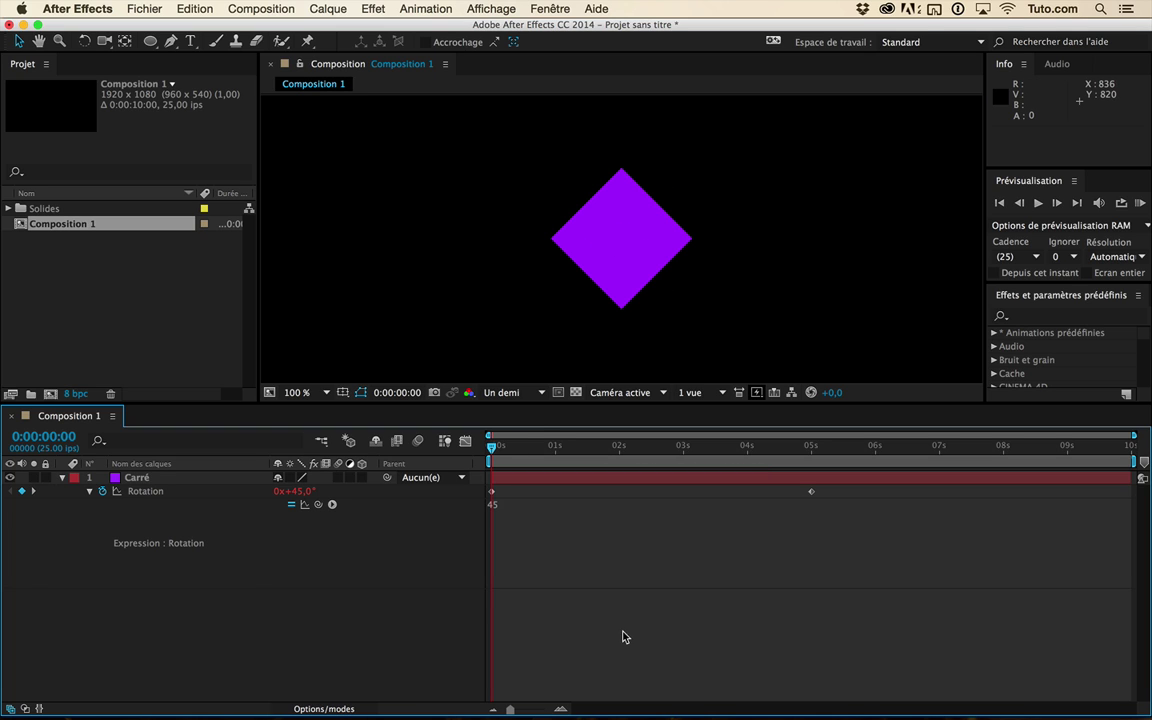
left_click_drag(503, 447, 641, 455)
key("Home")
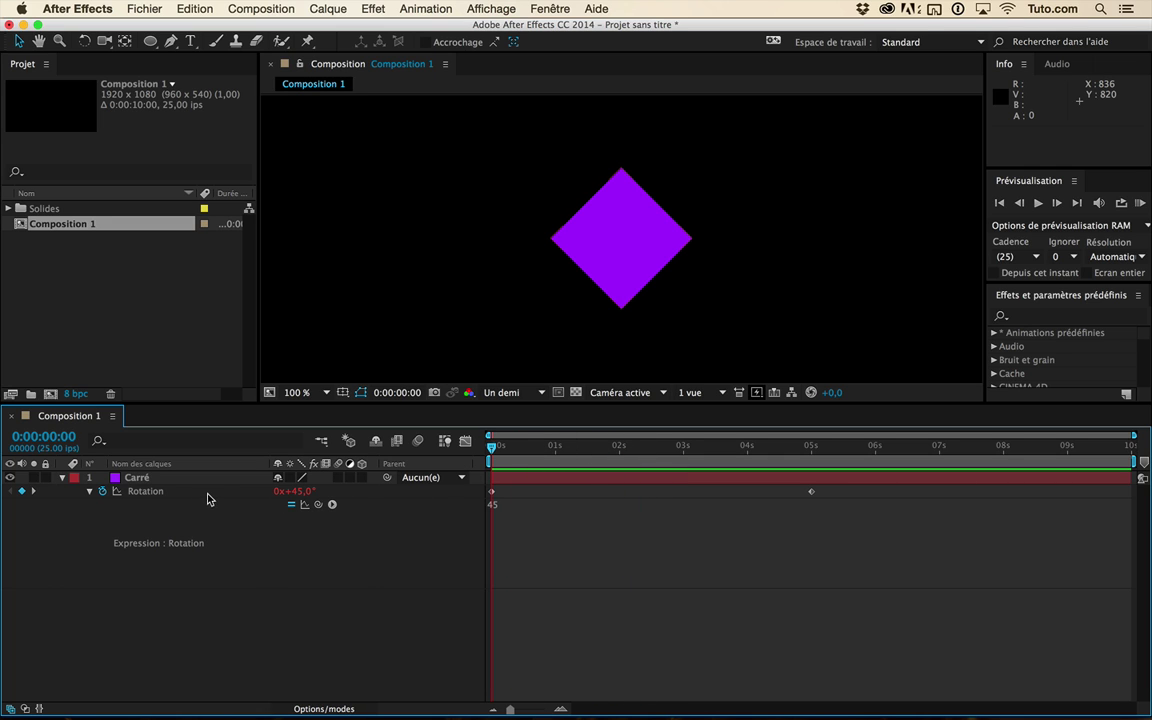
- Change Carré's Rotation expression to value + 45
left_click(504, 514)
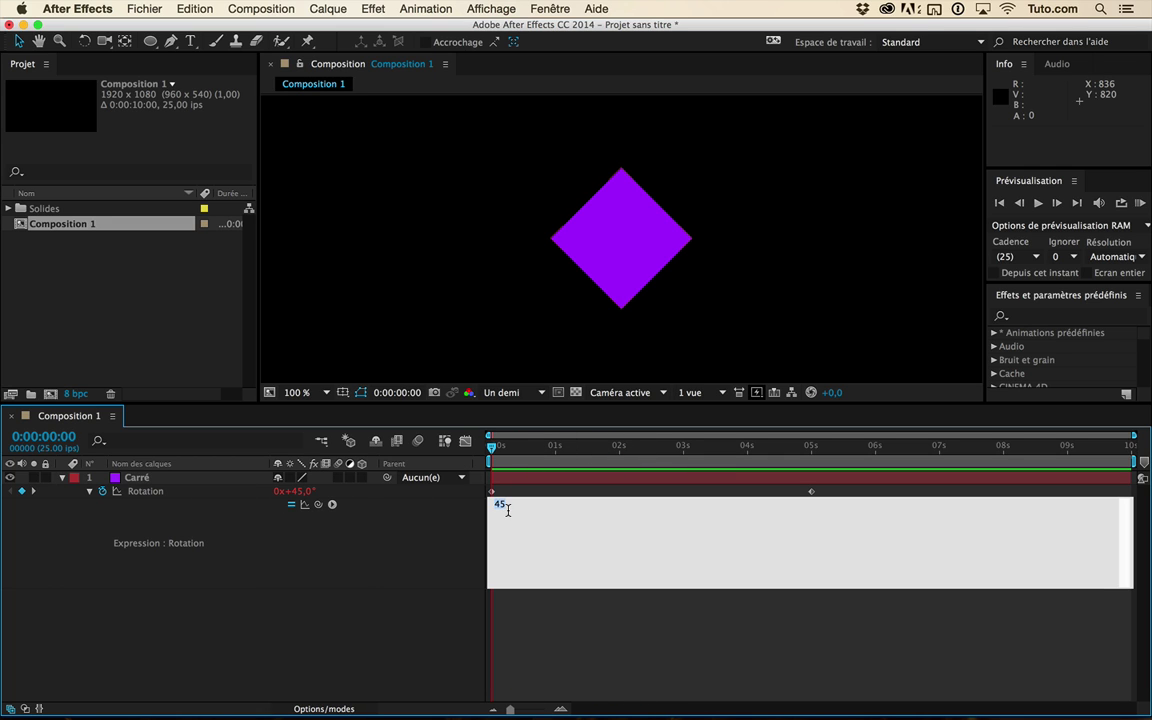
left_click(497, 508)
type("value +")
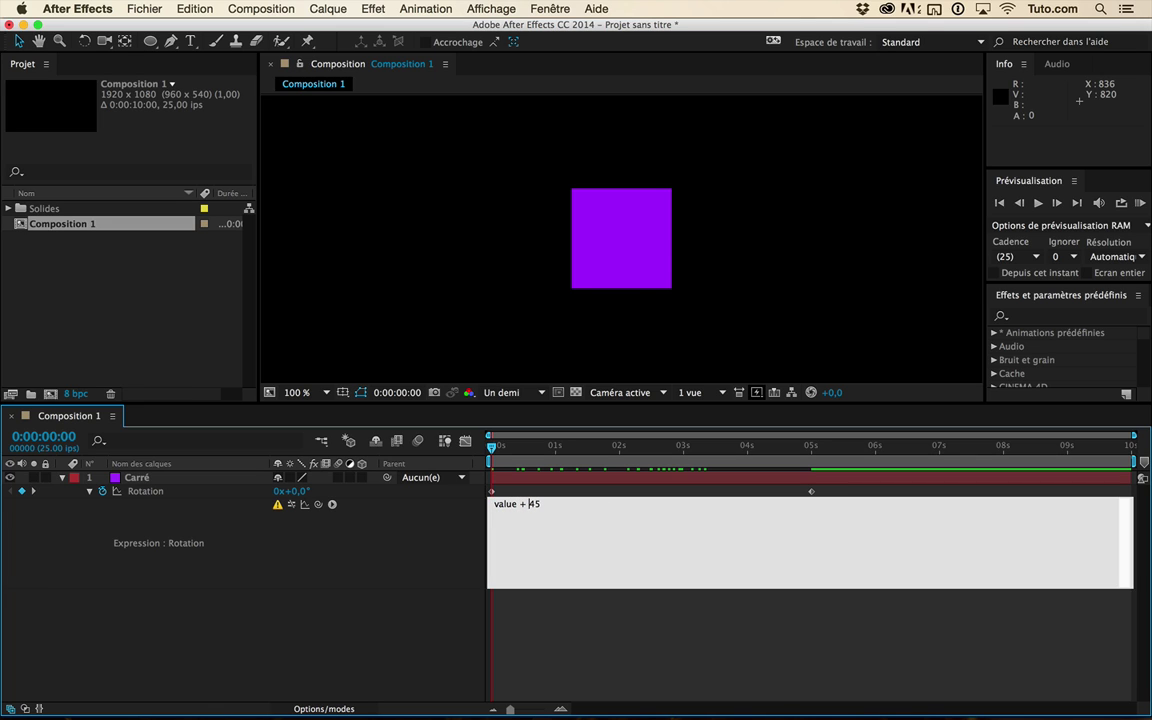
left_click(600, 654)
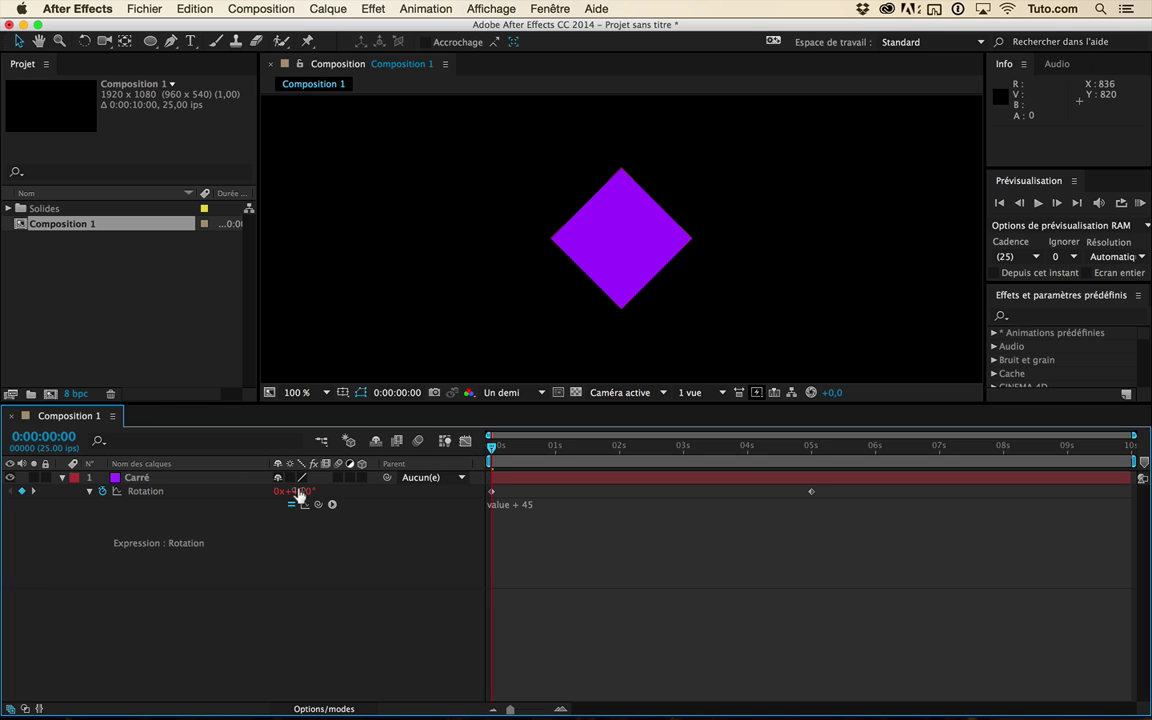
- Try value + 85 as Carré's Rotation expression and restore it to value + 45
left_click(545, 505)
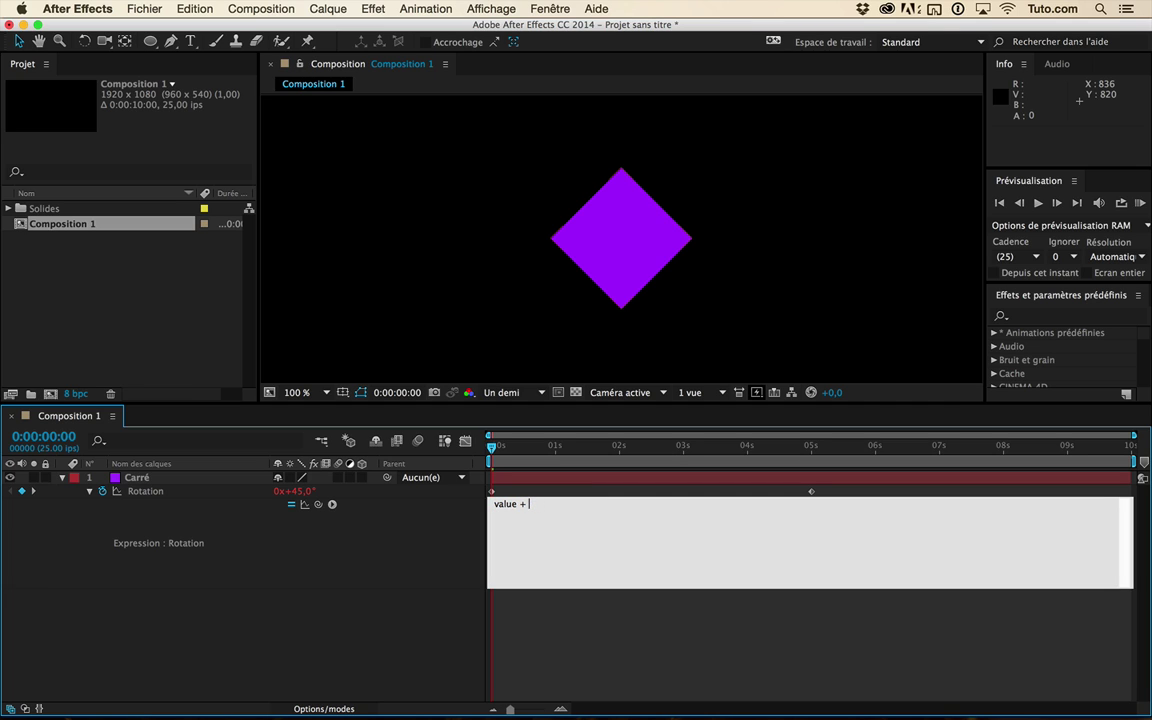
left_click(513, 590)
left_click(563, 503)
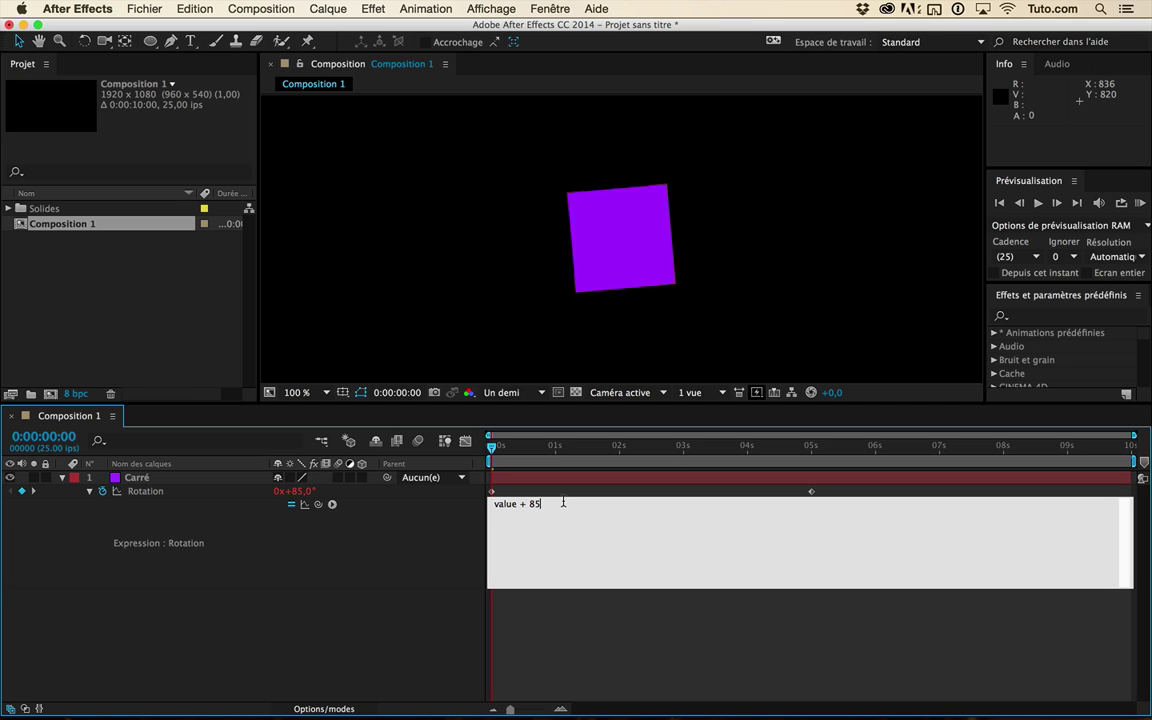
left_click(576, 645)
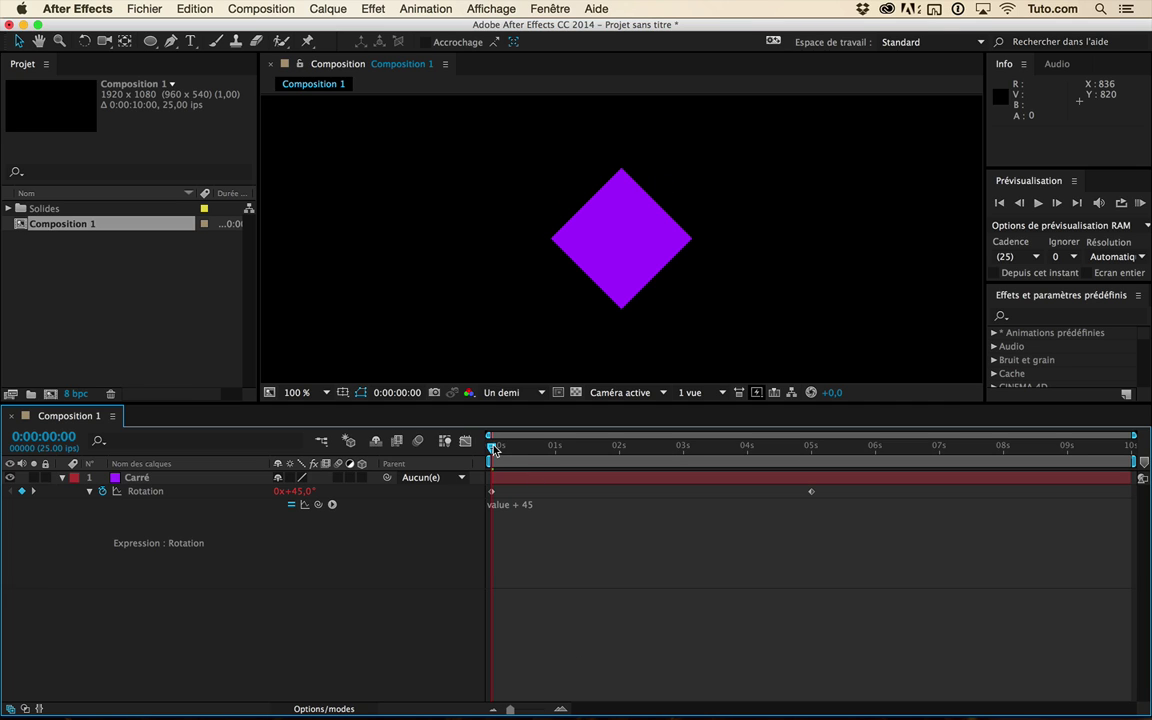
- Preview the rotation, move Carré's second Rotation keyframe to about 0:00:07:22, and scrub through the slower motion
key("space")
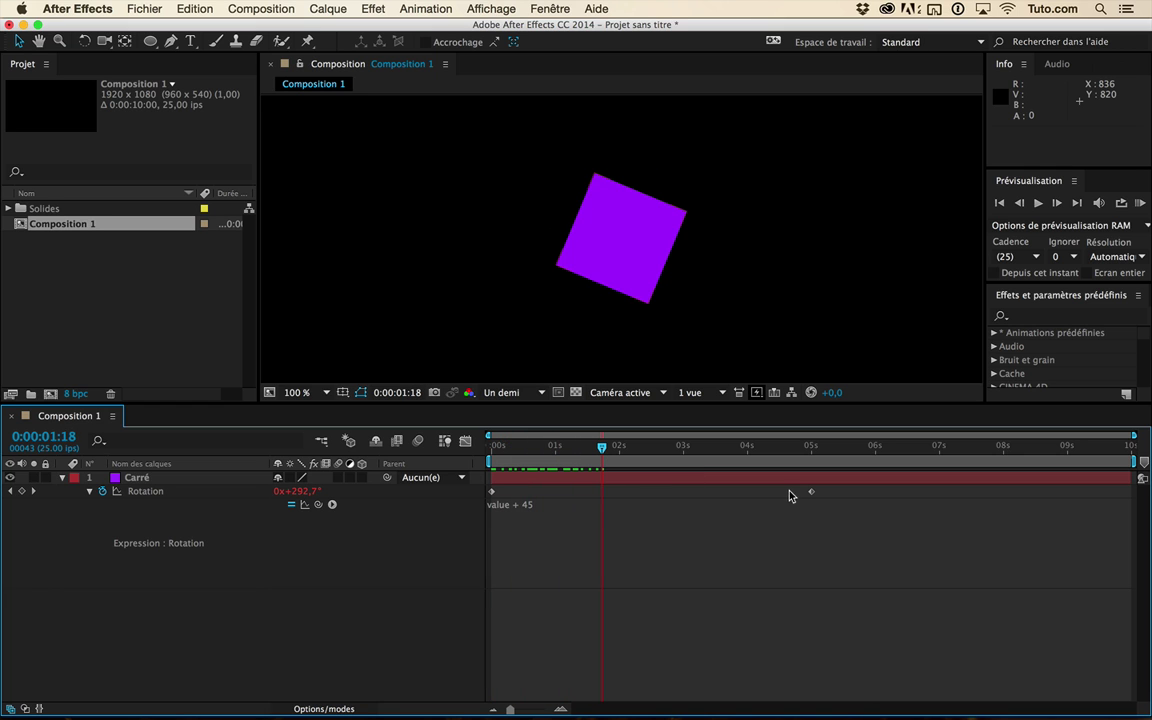
left_click_drag(812, 493, 995, 494)
left_click_drag(681, 450, 761, 463)
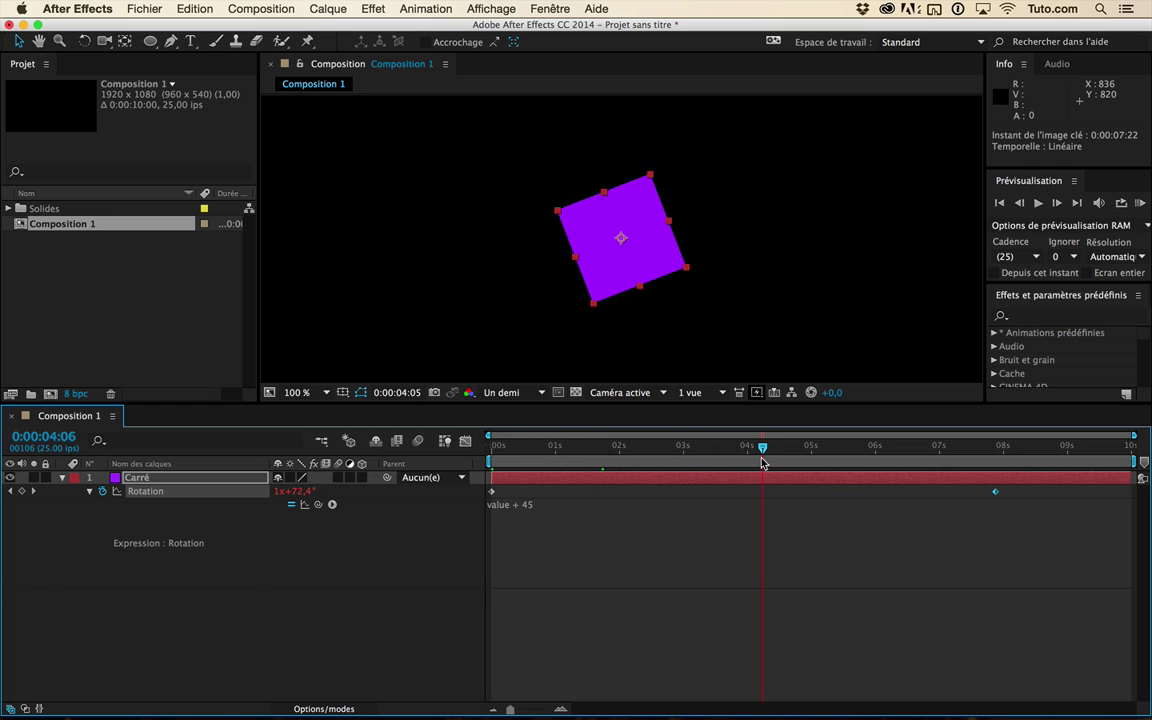
- Change Carré's Rotation expression to value + wiggle(2,15) and play the animation from near the start
left_click(569, 514)
left_click(530, 521)
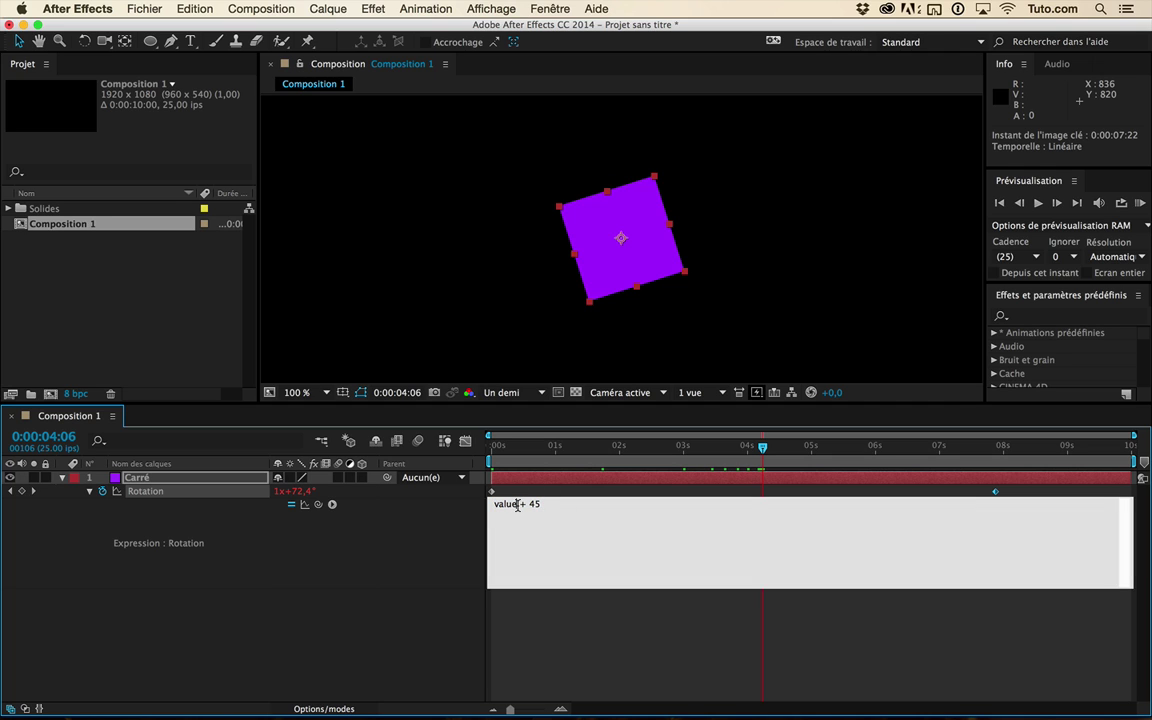
double_click(508, 505)
left_click(513, 494)
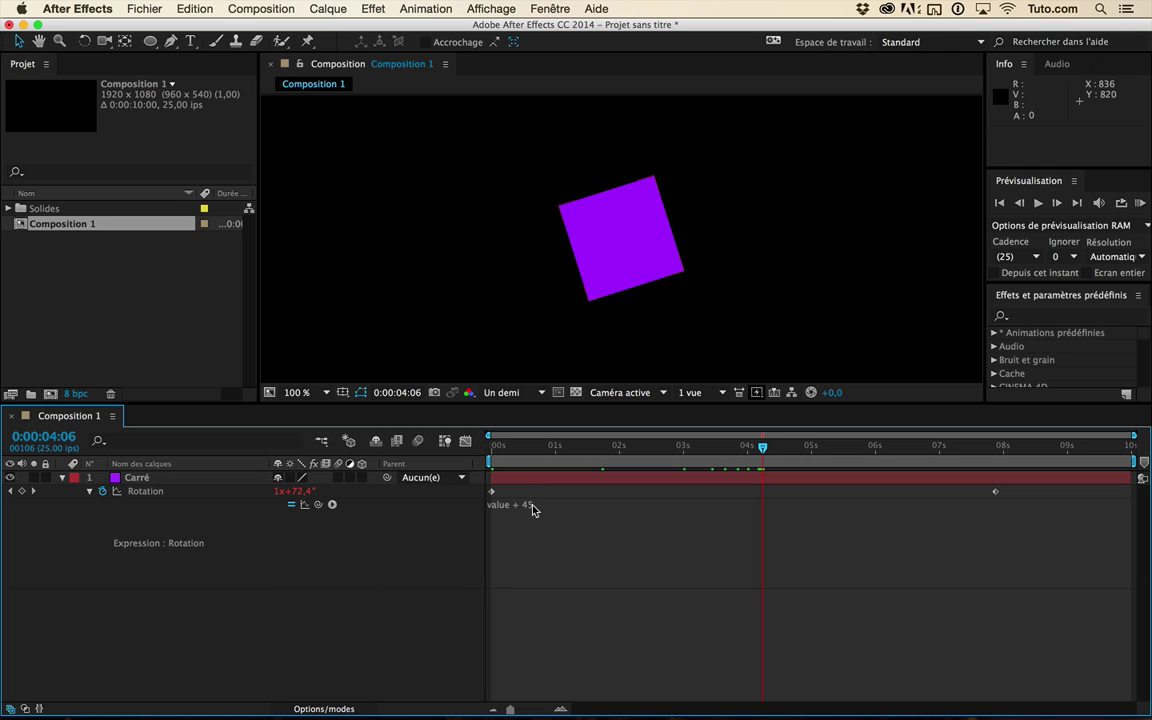
left_click(552, 506)
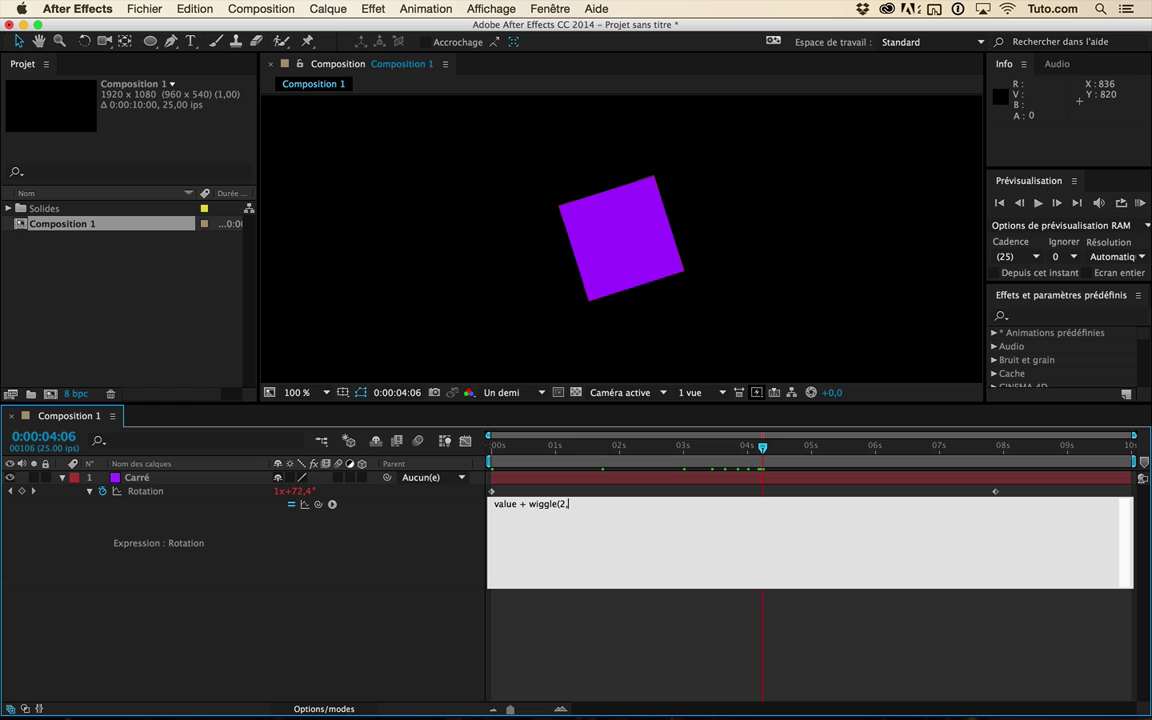
left_click(657, 617)
left_click(506, 446)
key("space")
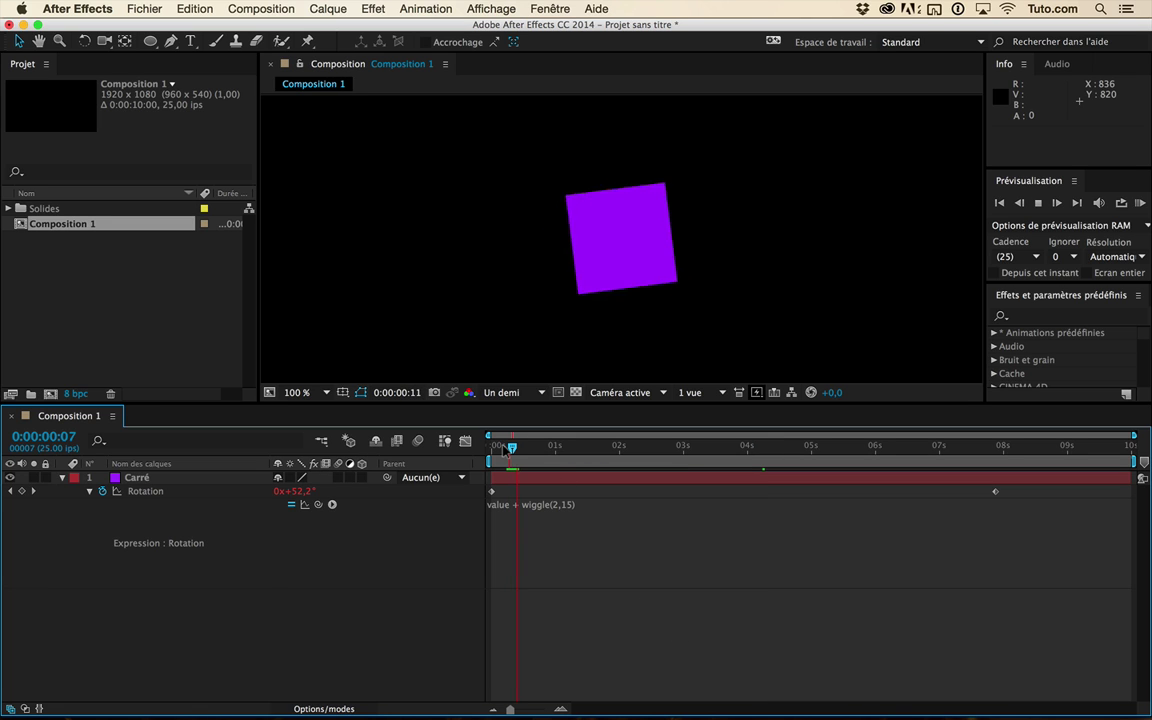
- Increase Carré's Rotation expression to value + wiggle(5,150) and play the animation
left_click(578, 504)
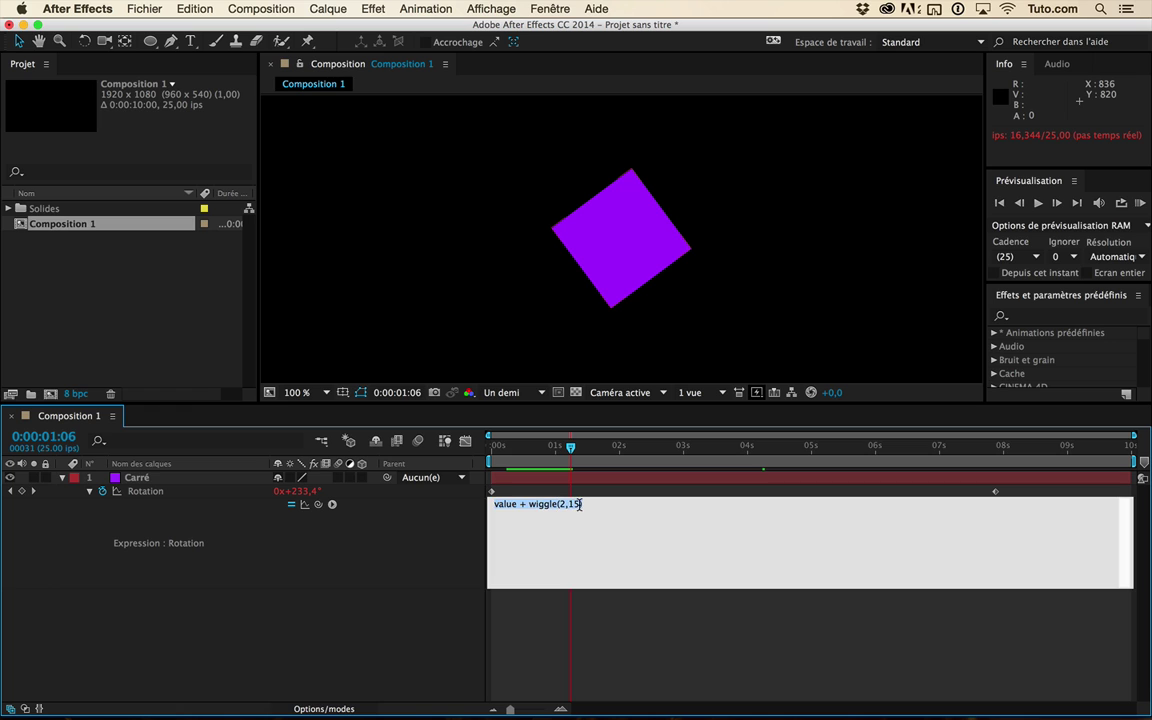
left_click(651, 513)
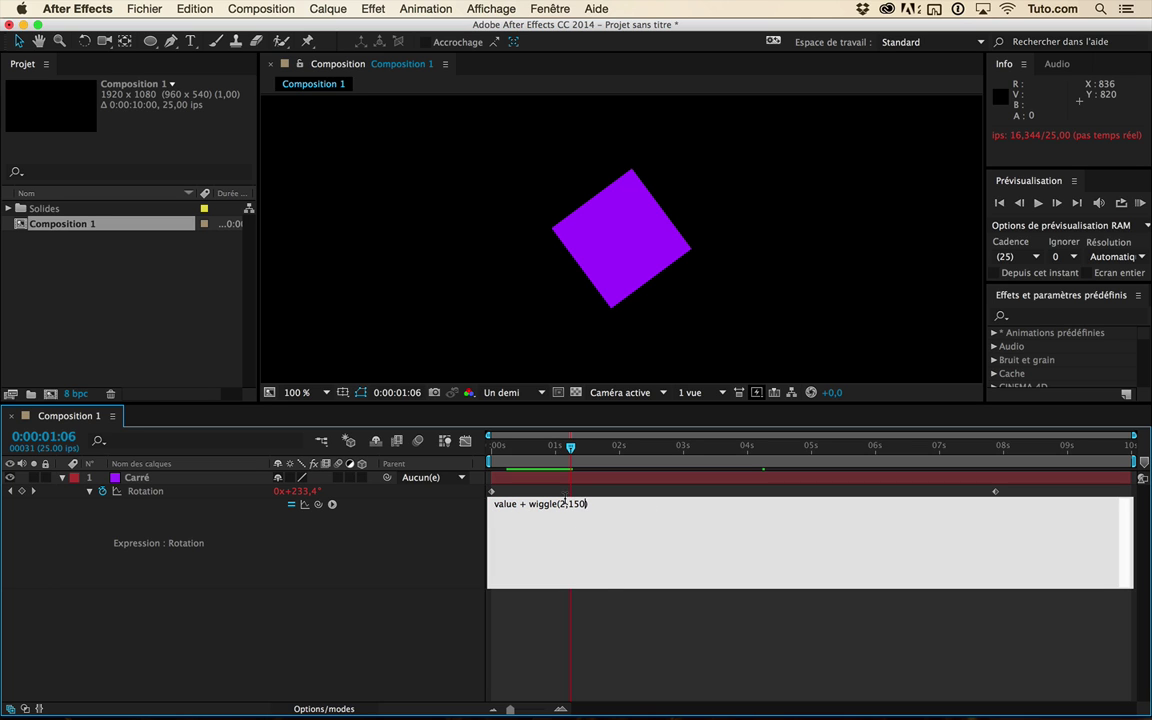
left_click(633, 657)
key("space")
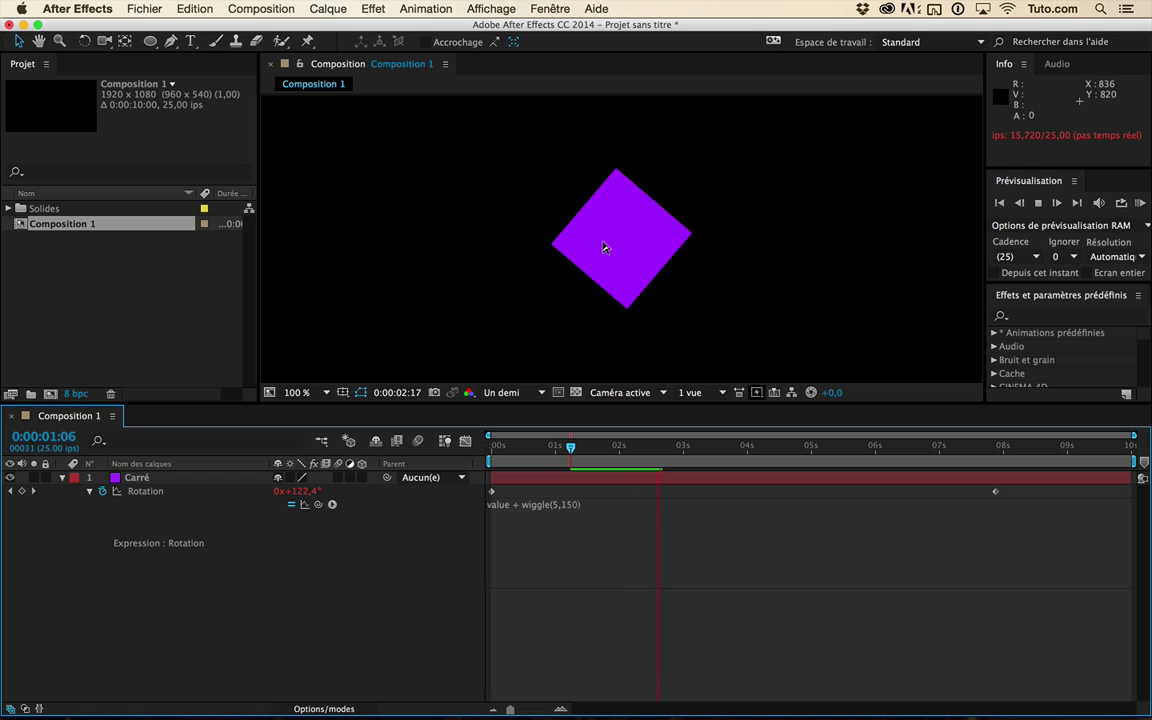
left_click(571, 505)
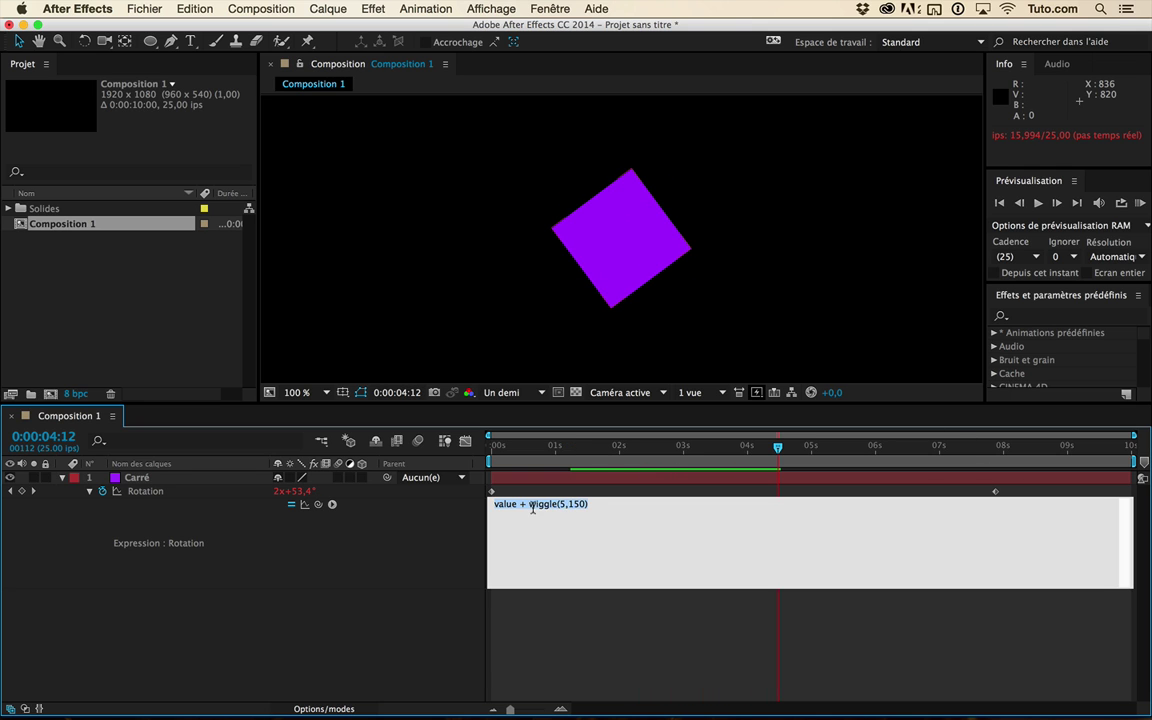
left_click_drag(533, 508, 594, 506)
left_click_drag(599, 506, 488, 505)
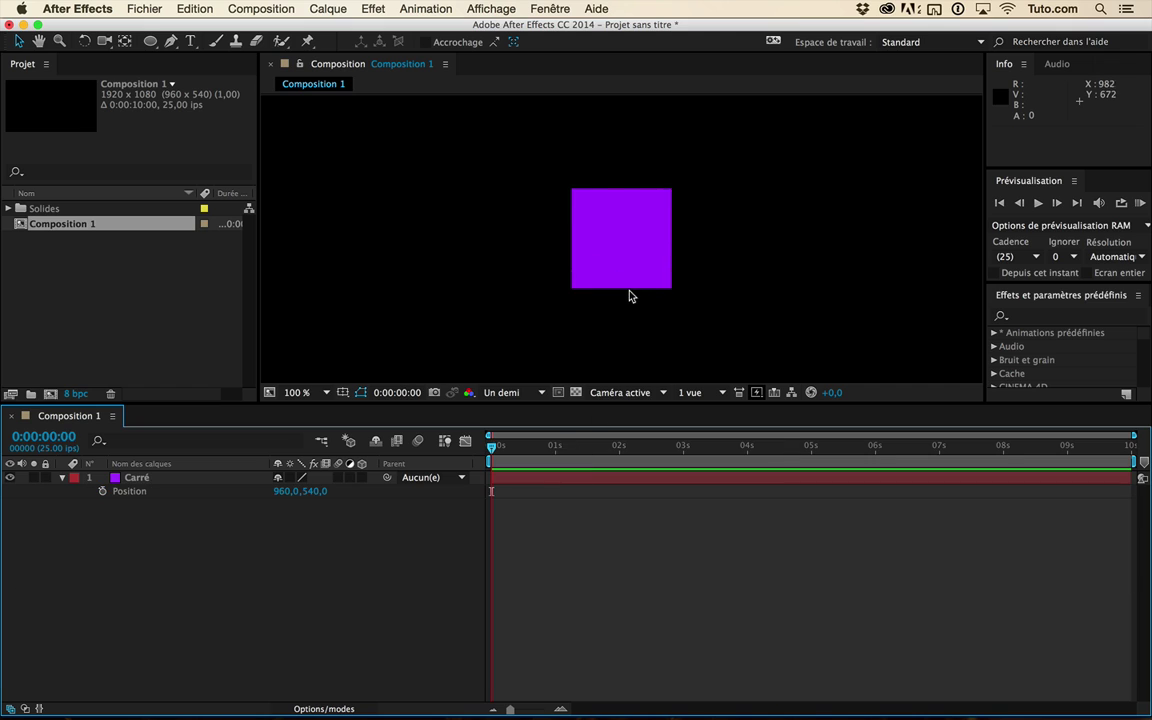
- Enable Position keyframes on Carré at 0:00:00:00 with 242, 392, and move the square to about 676, 656 at 0:00:00:11
left_click(625, 262)
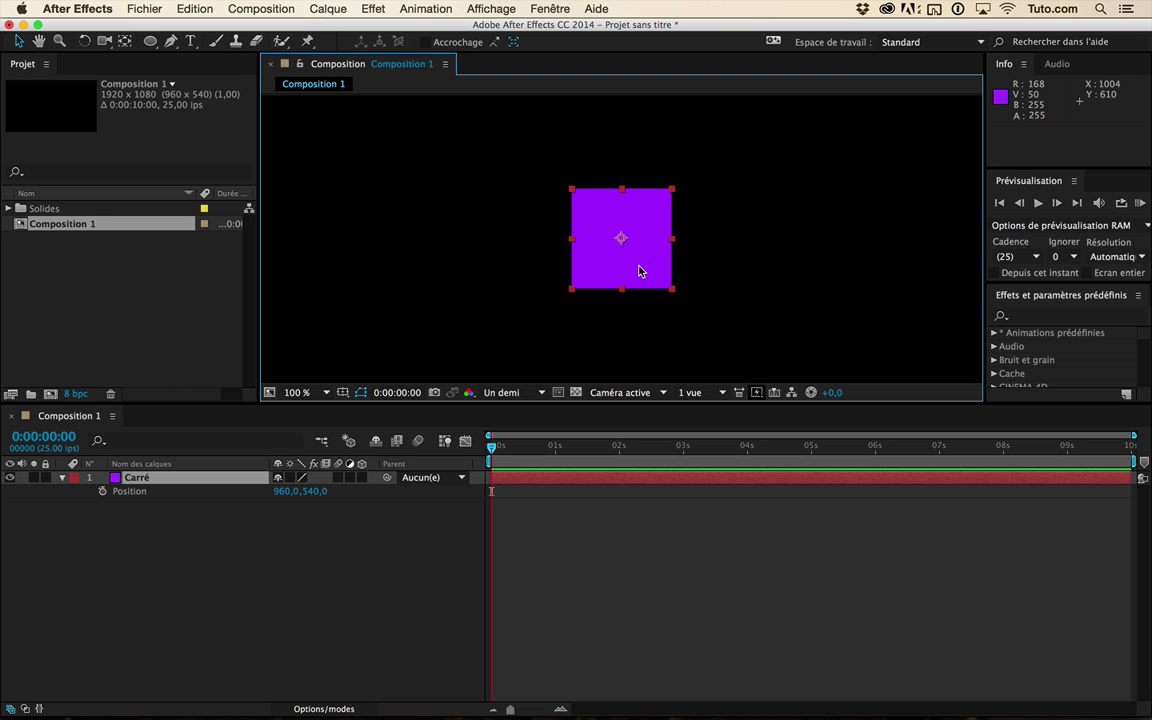
left_click_drag(640, 271, 305, 205)
left_click(450, 477)
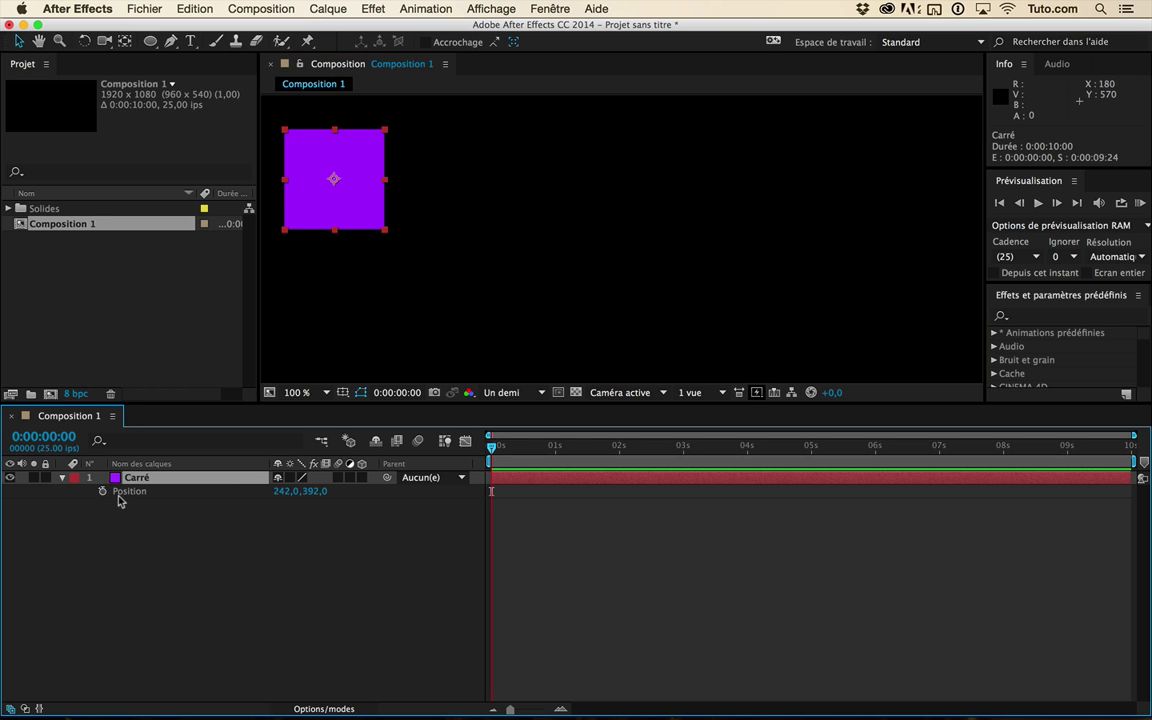
left_click(102, 491)
left_click(517, 452)
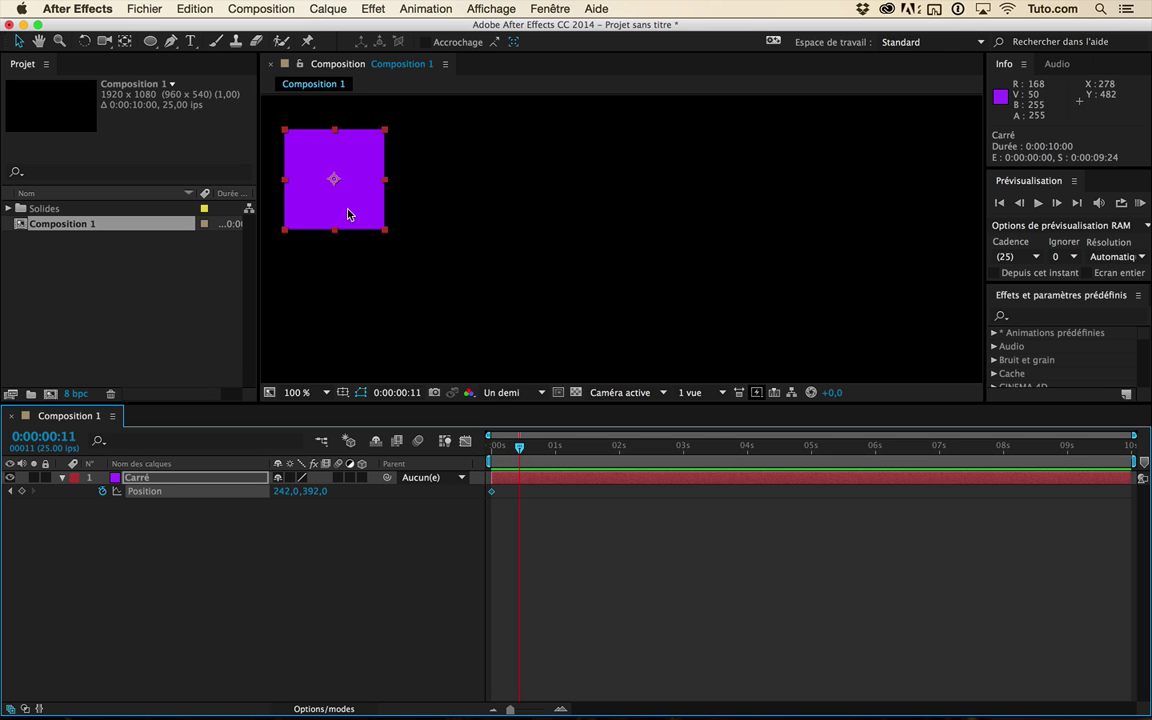
left_click_drag(344, 201, 518, 306)
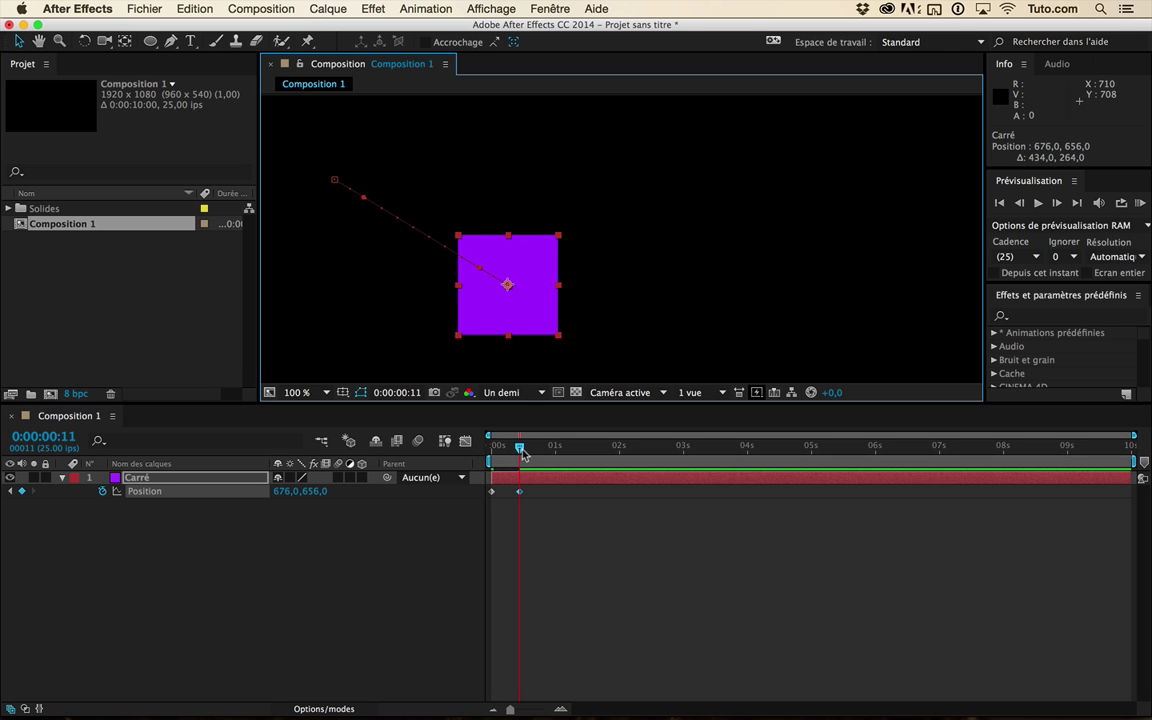
- Copy Carré's first Position keyframe to 0:00:00:24 and move the square across to about 1056, 392
left_click(492, 491)
key("super+c")
left_click_drag(519, 447, 553, 452)
key("super+v")
left_click_drag(384, 186, 714, 184)
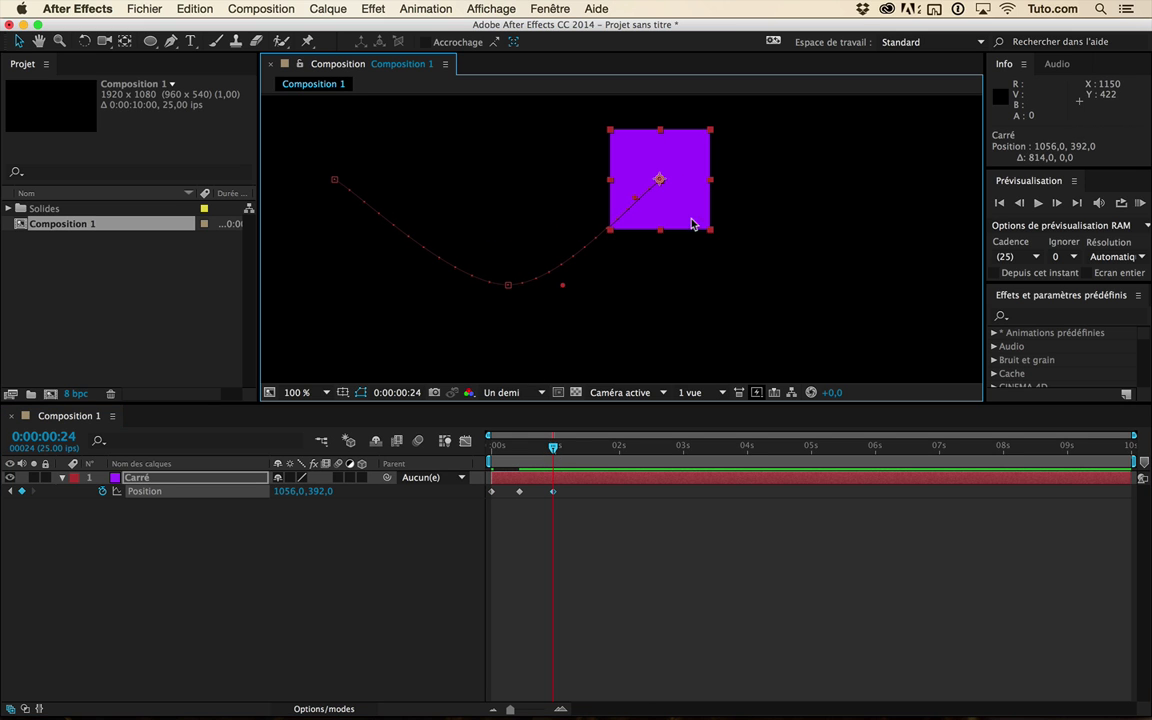
- Shift Carré's middle Position keyframe midway between the other two and scrub through the motion
left_click_drag(1133, 435, 760, 435)
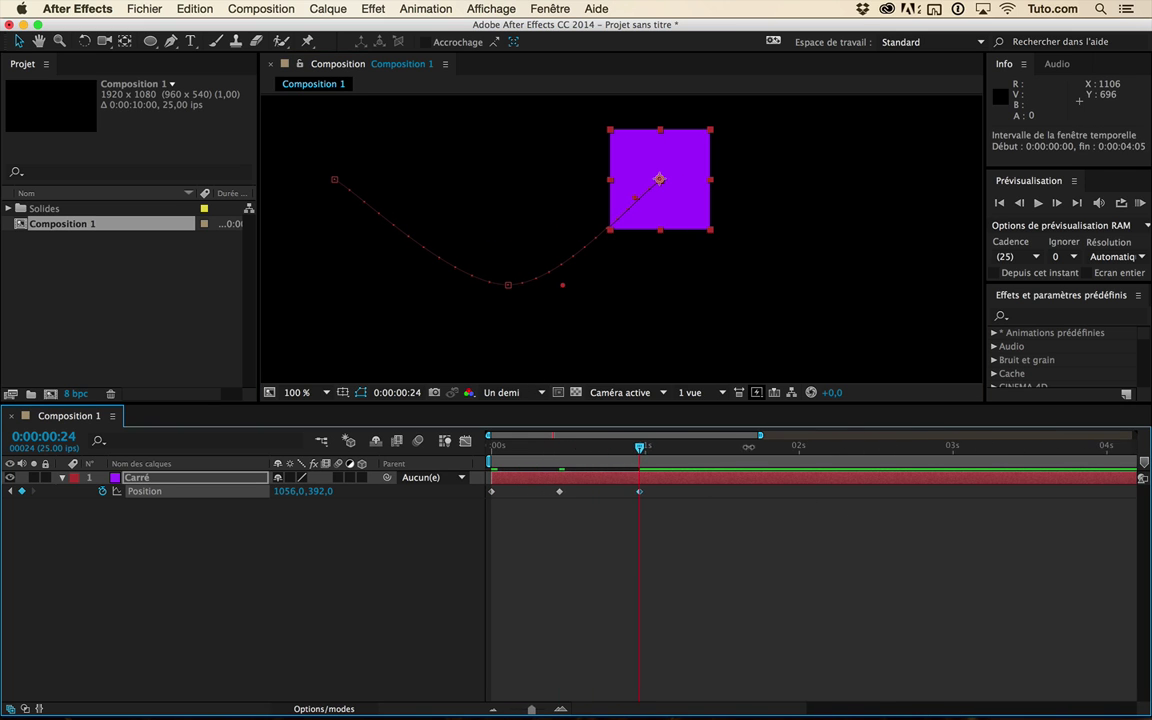
left_click(559, 492)
left_click(566, 520)
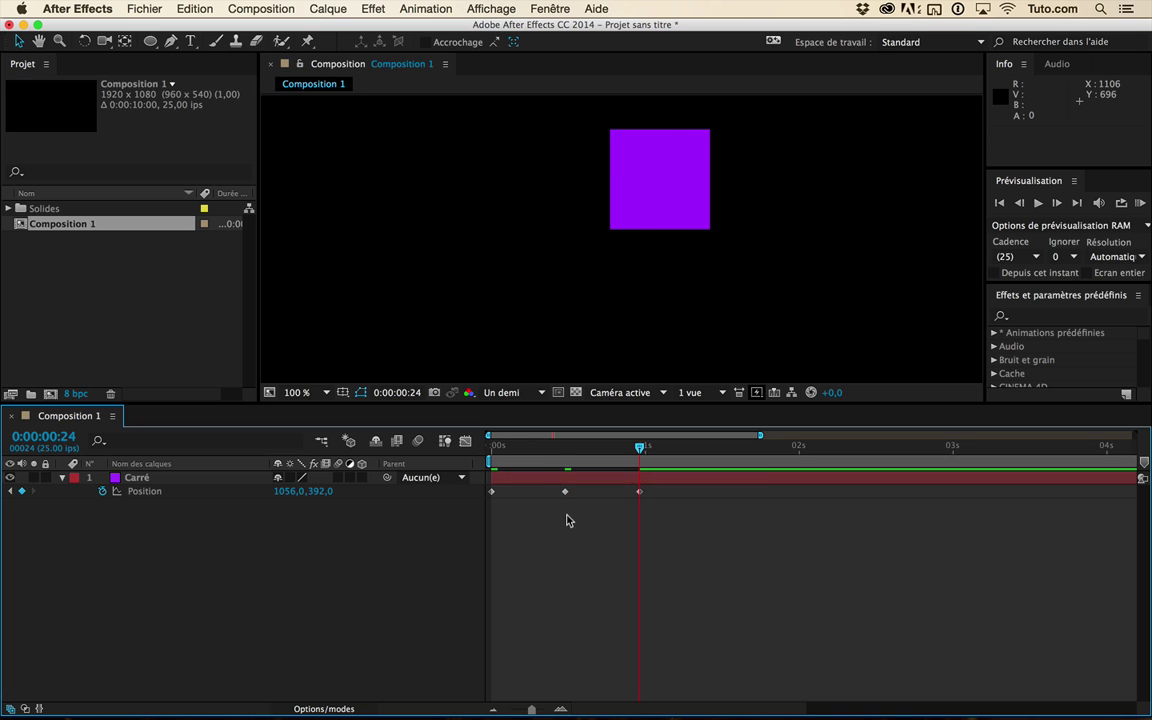
left_click_drag(537, 447, 645, 460)
- Try repeating the motion by pasting copies of Carré's three Position keyframes from 0:00:01:12, and undo the paste
left_click_drag(684, 522, 474, 497)
key("ctrl+c")
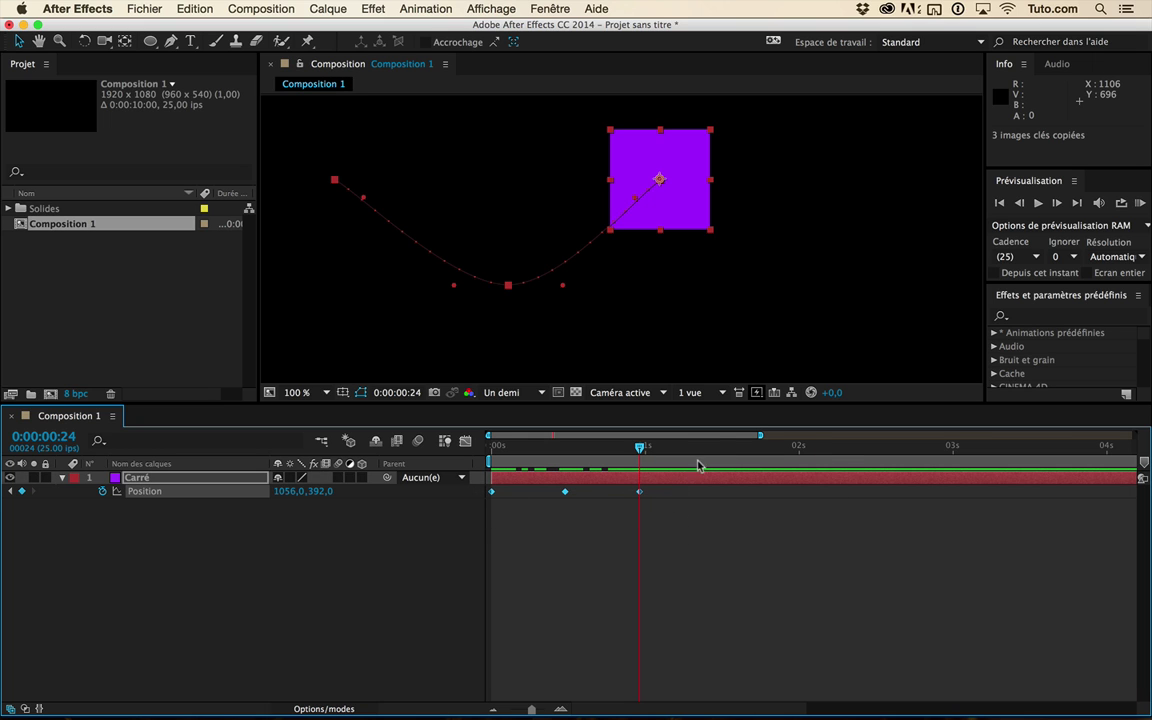
left_click(718, 459)
key("ctrl+v")
key("super+z")
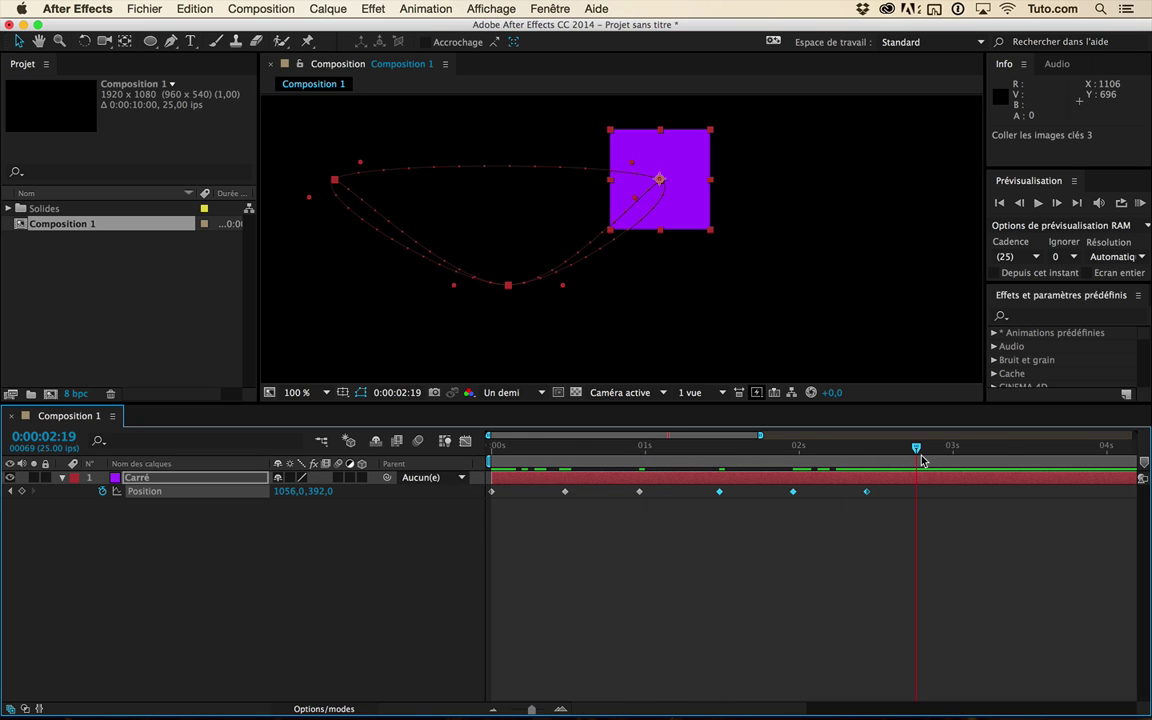
key("super+shift+z")
key("super+z")
left_click(760, 550)
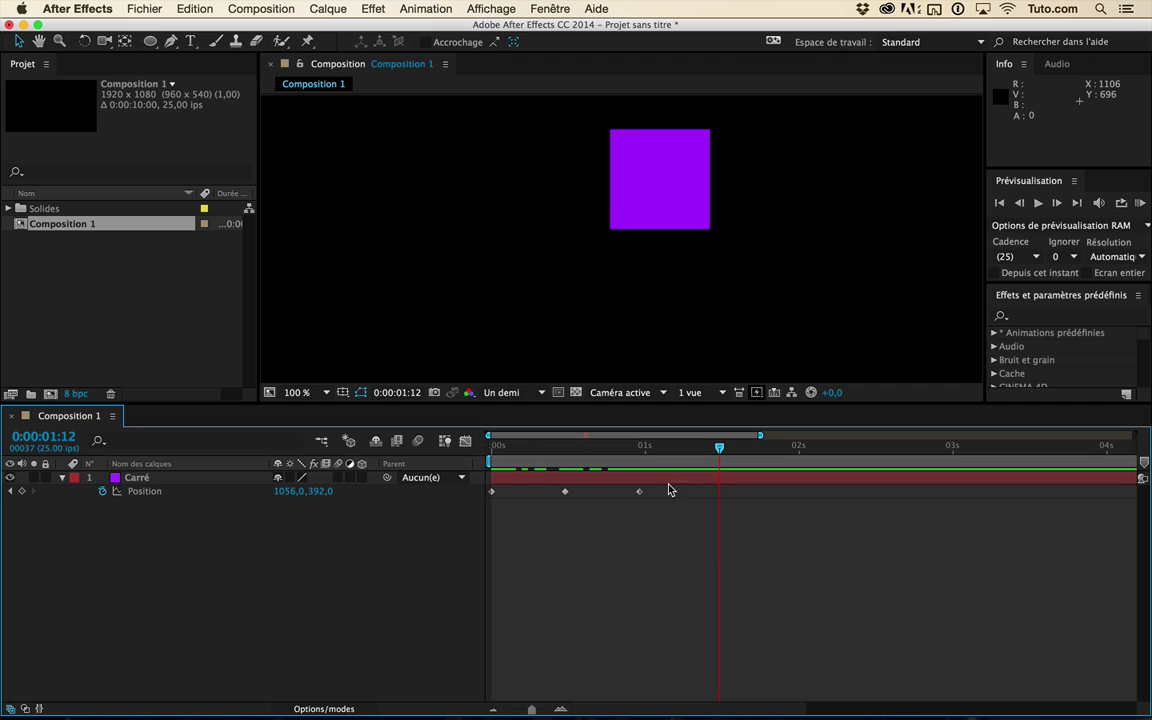
- Add a Position expression to Carré using the Property function loopOut(type = "cycle", numKeyframes = 0)
left_click_drag(640, 445, 336, 412)
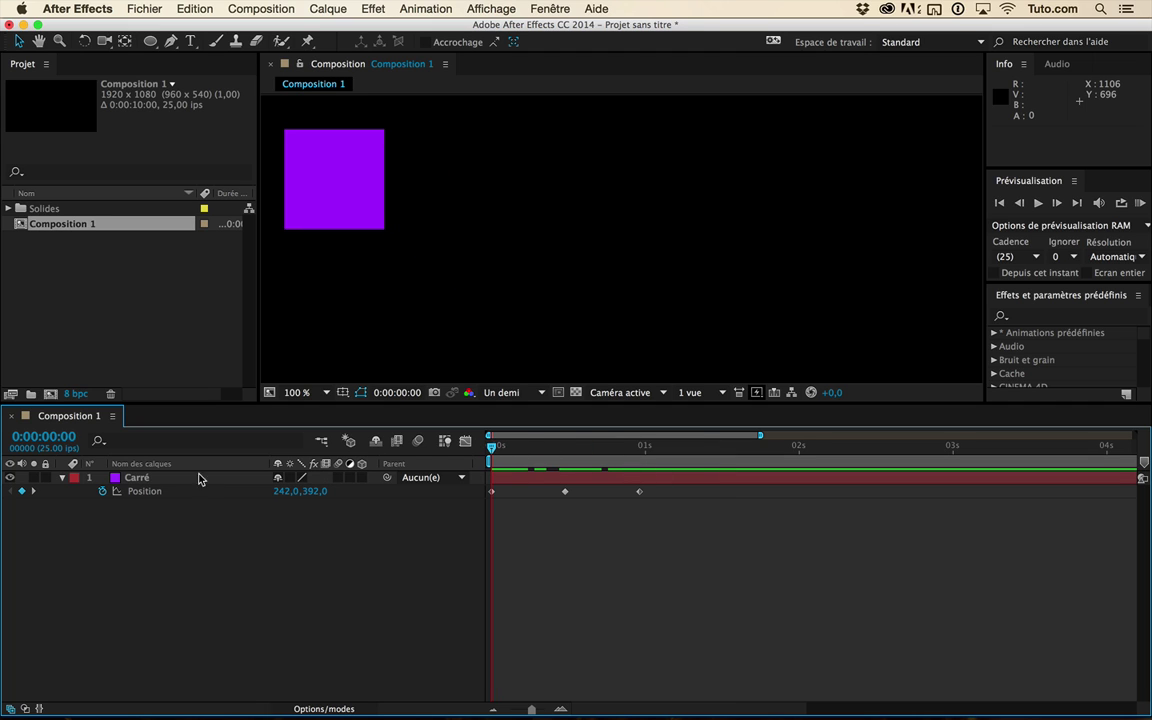
left_click(103, 493, "alt")
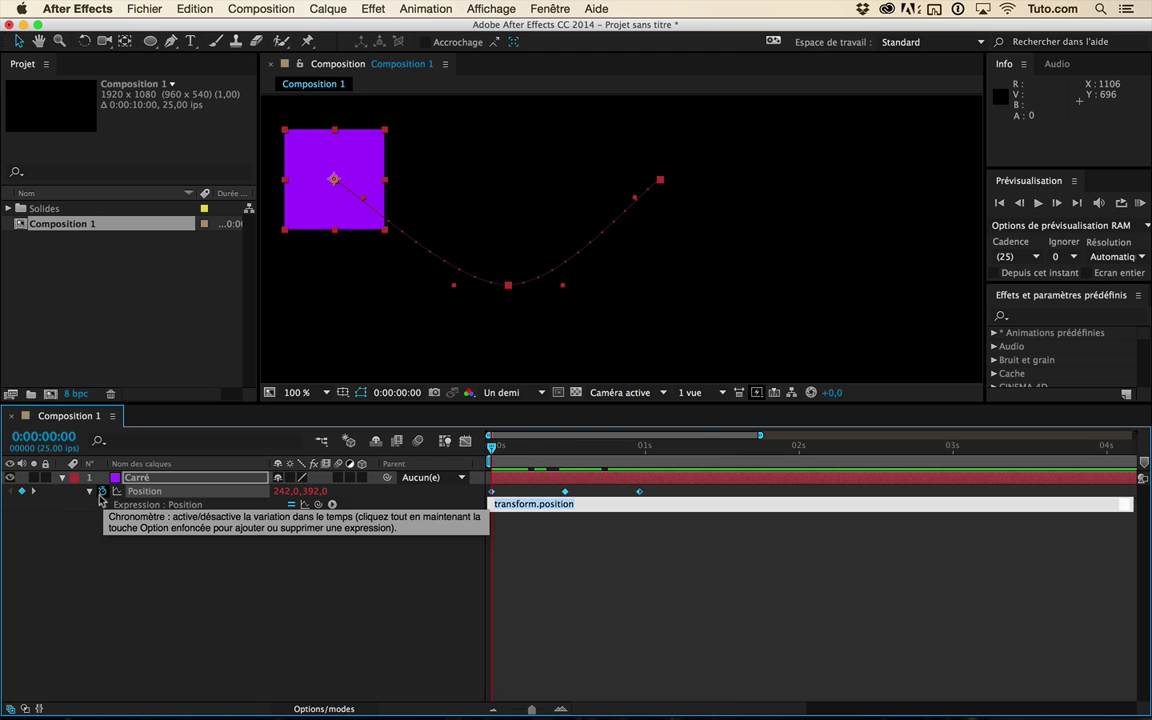
left_click(333, 505)
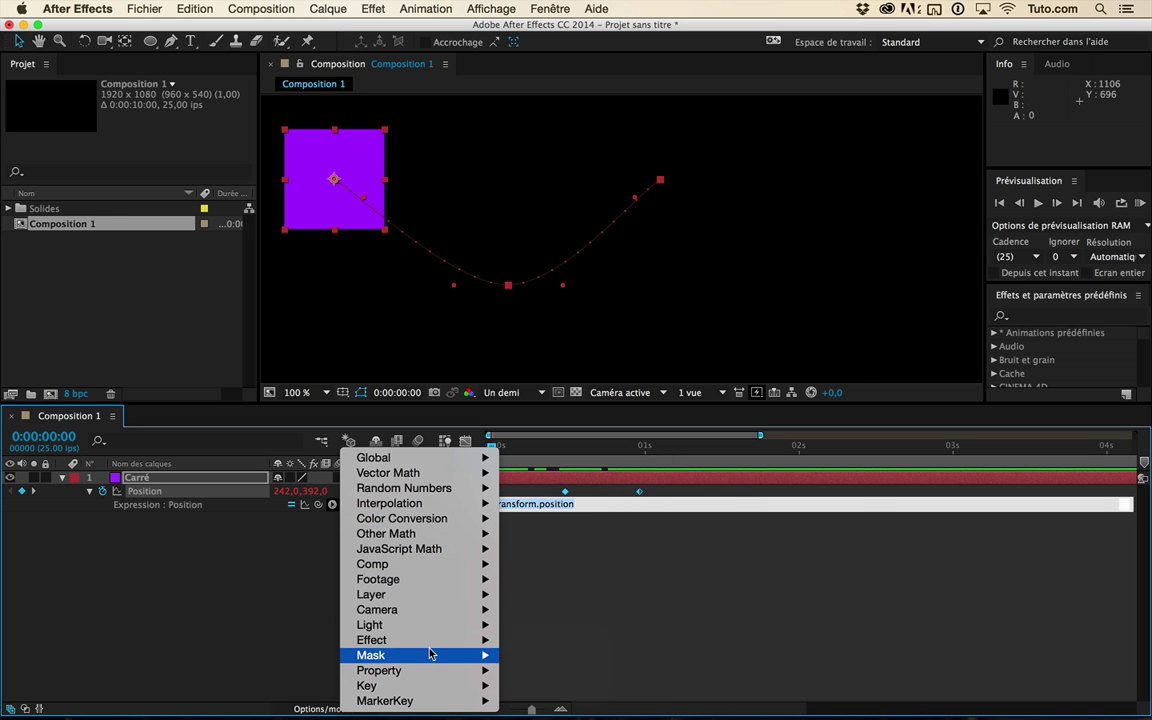
mouse_move(432, 673)
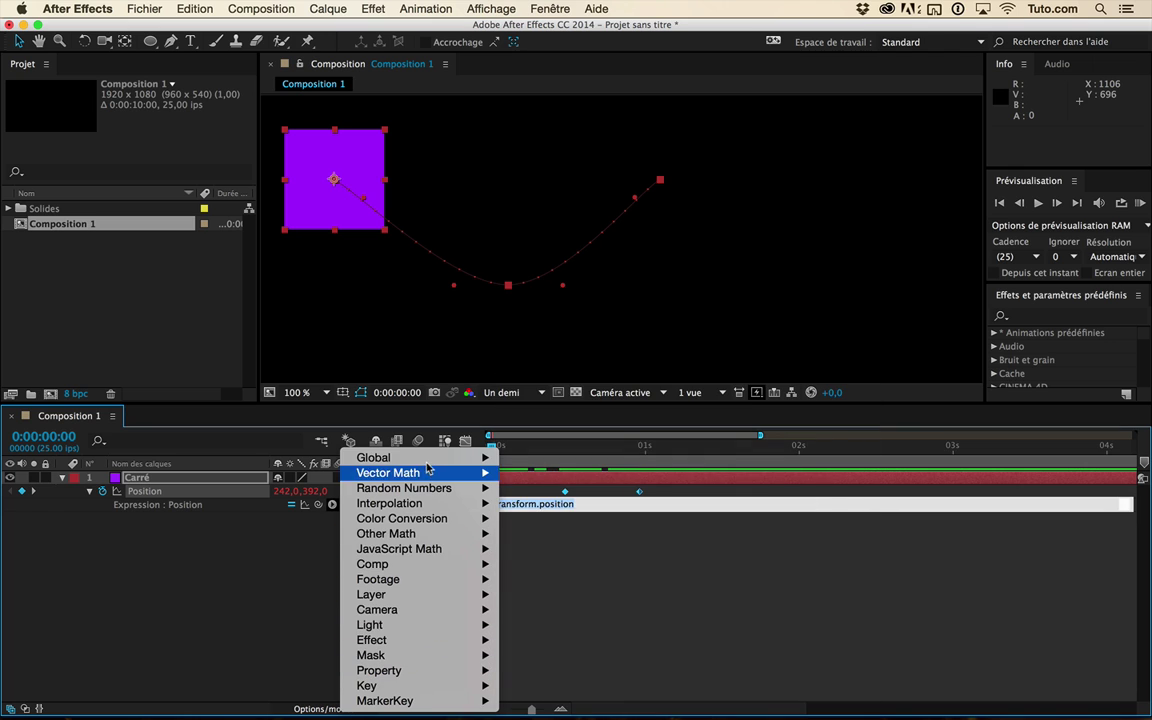
mouse_move(428, 458)
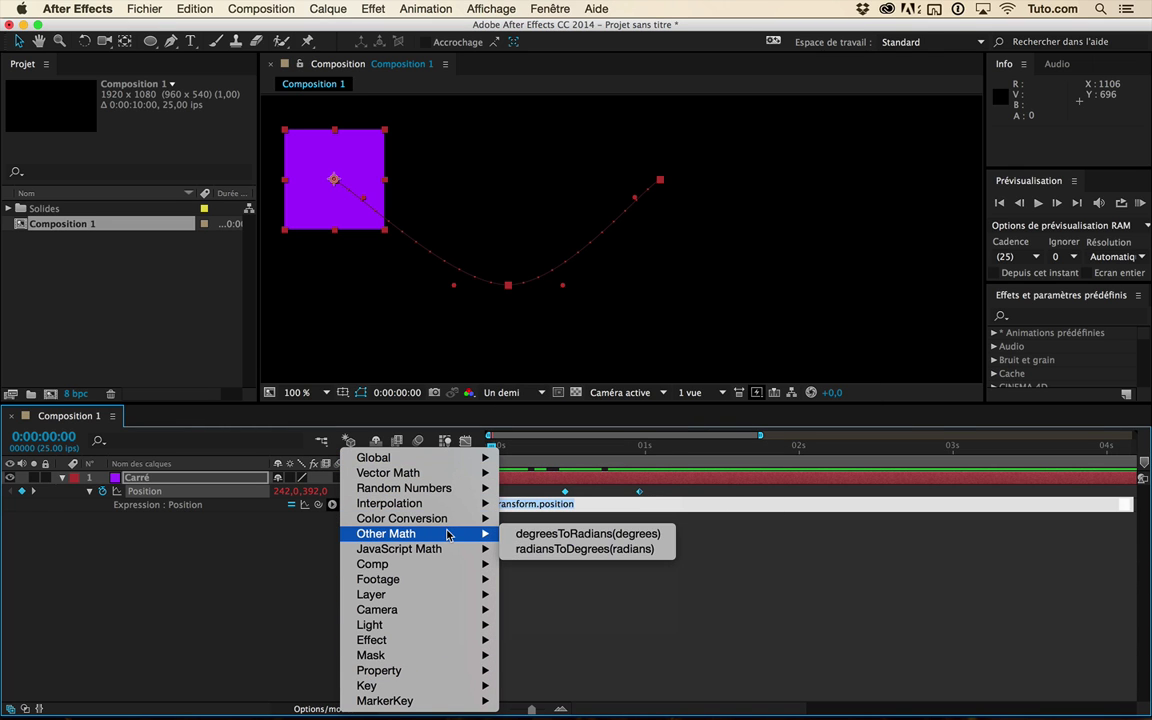
mouse_move(455, 549)
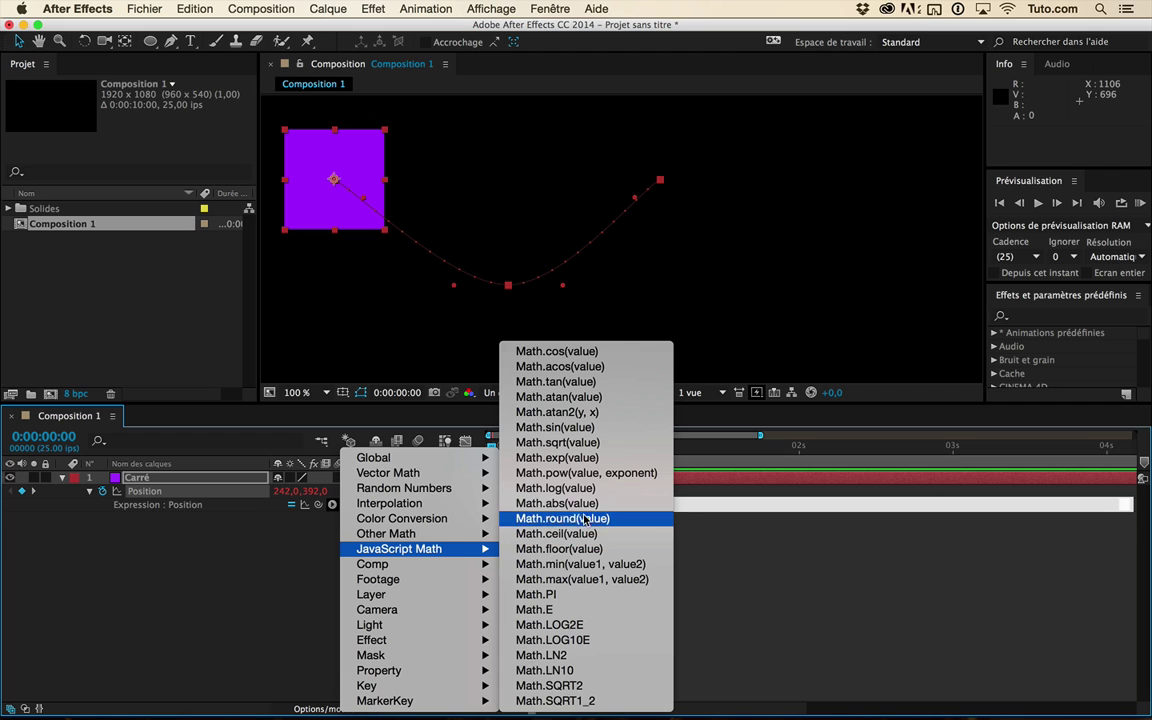
mouse_move(440, 583)
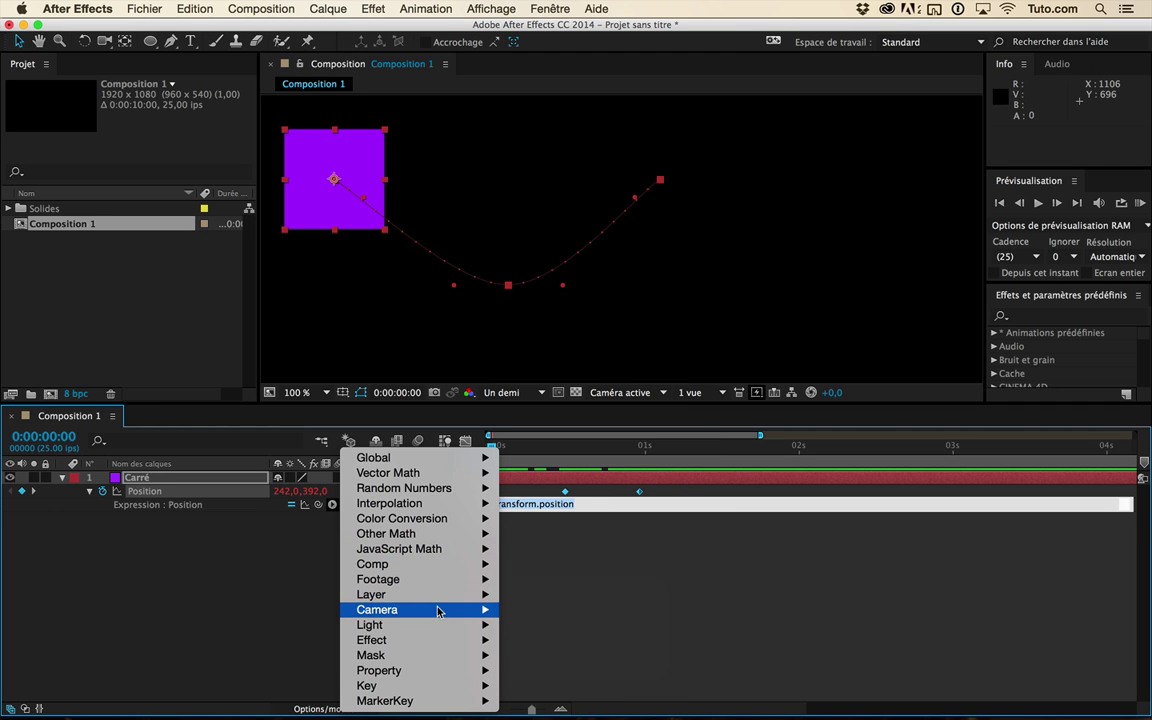
mouse_move(437, 632)
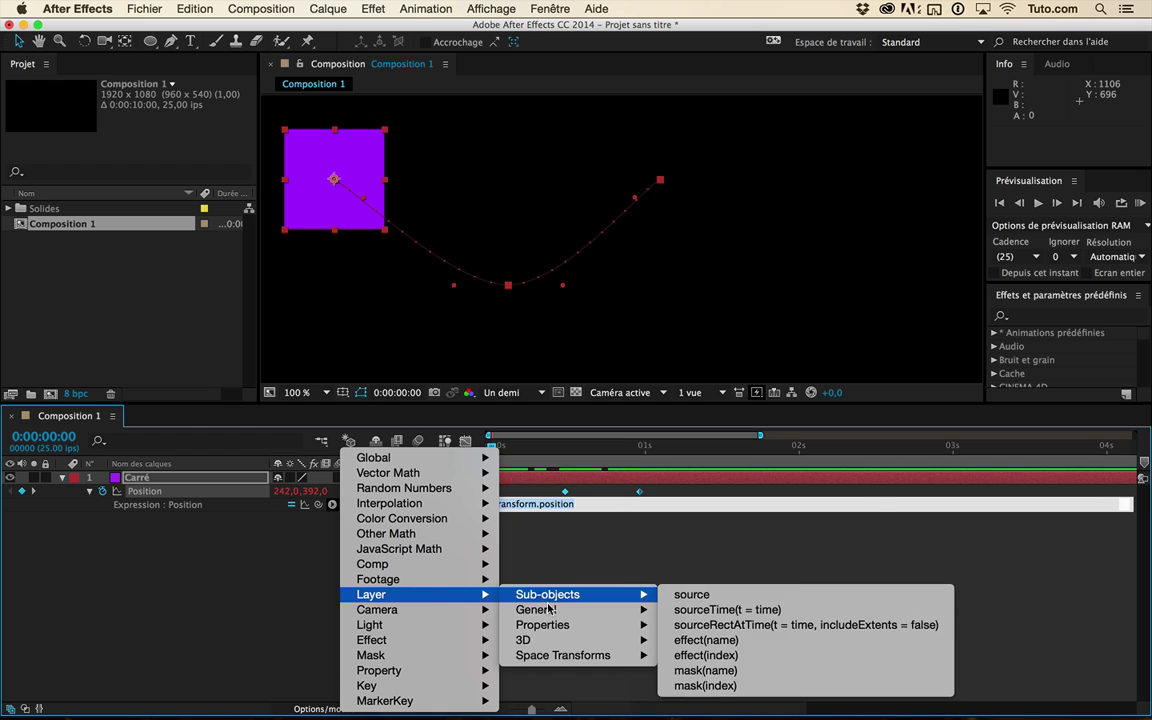
mouse_move(560, 625)
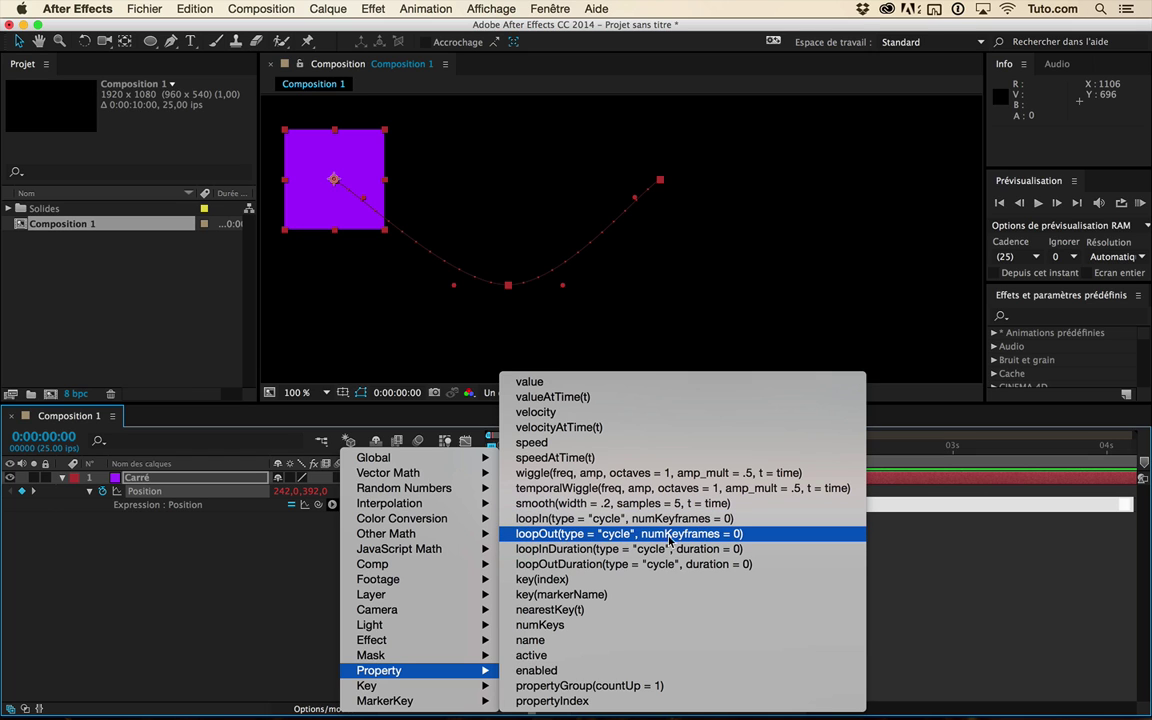
left_click(543, 534)
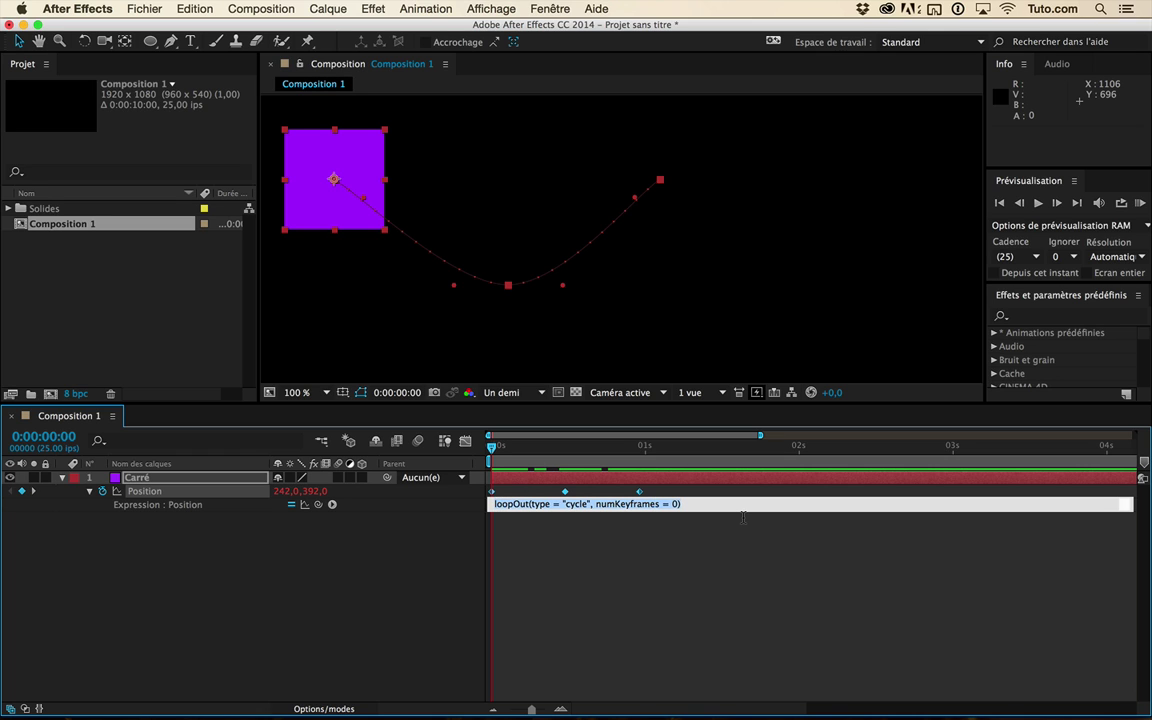
left_click(701, 530)
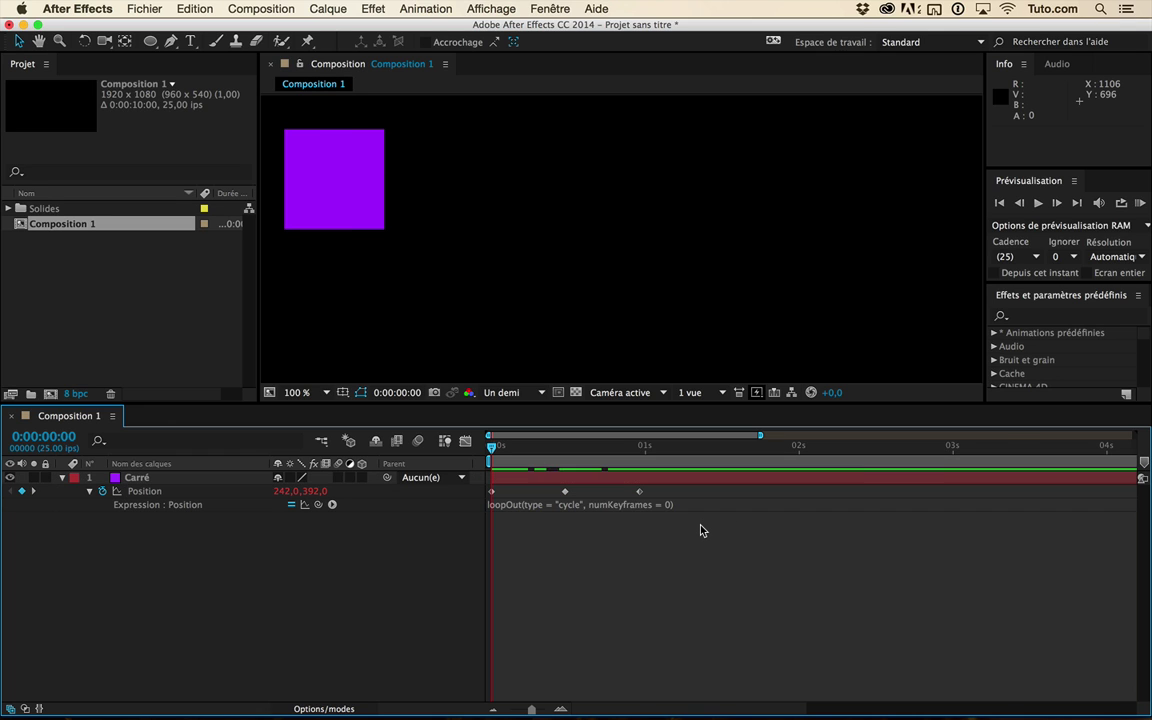
- Play the cycle loop on Carré and scrub through its repeated motion
left_click_drag(497, 452, 524, 452)
key("space")
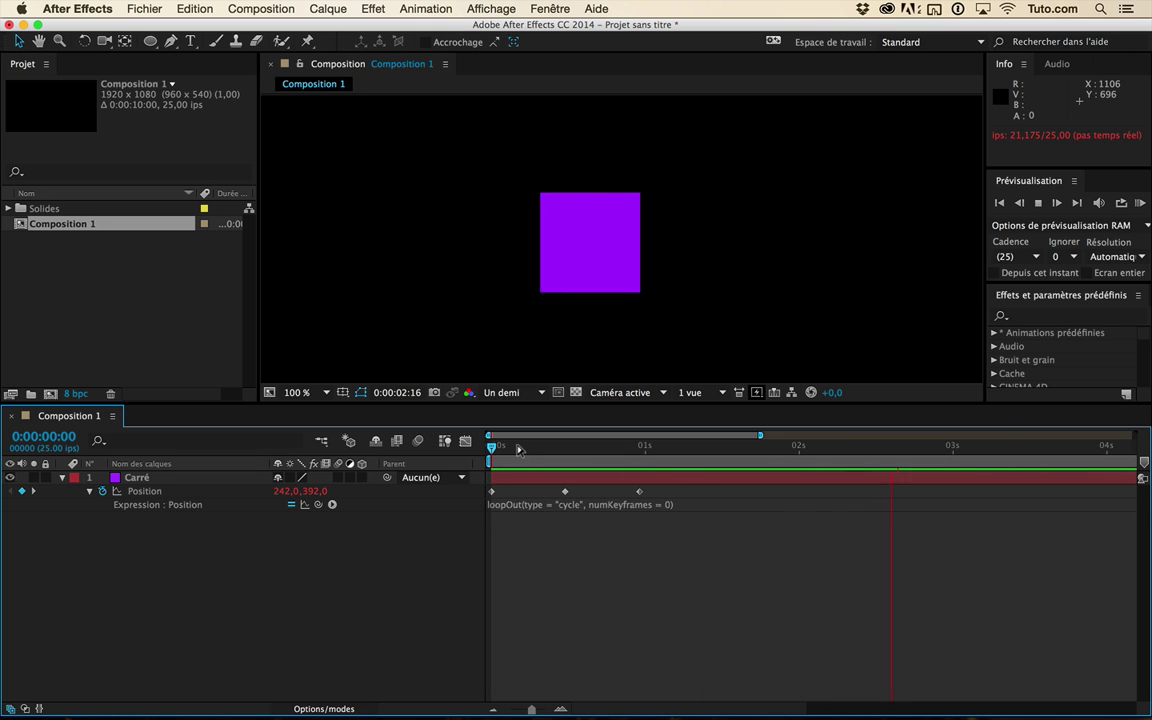
key("space")
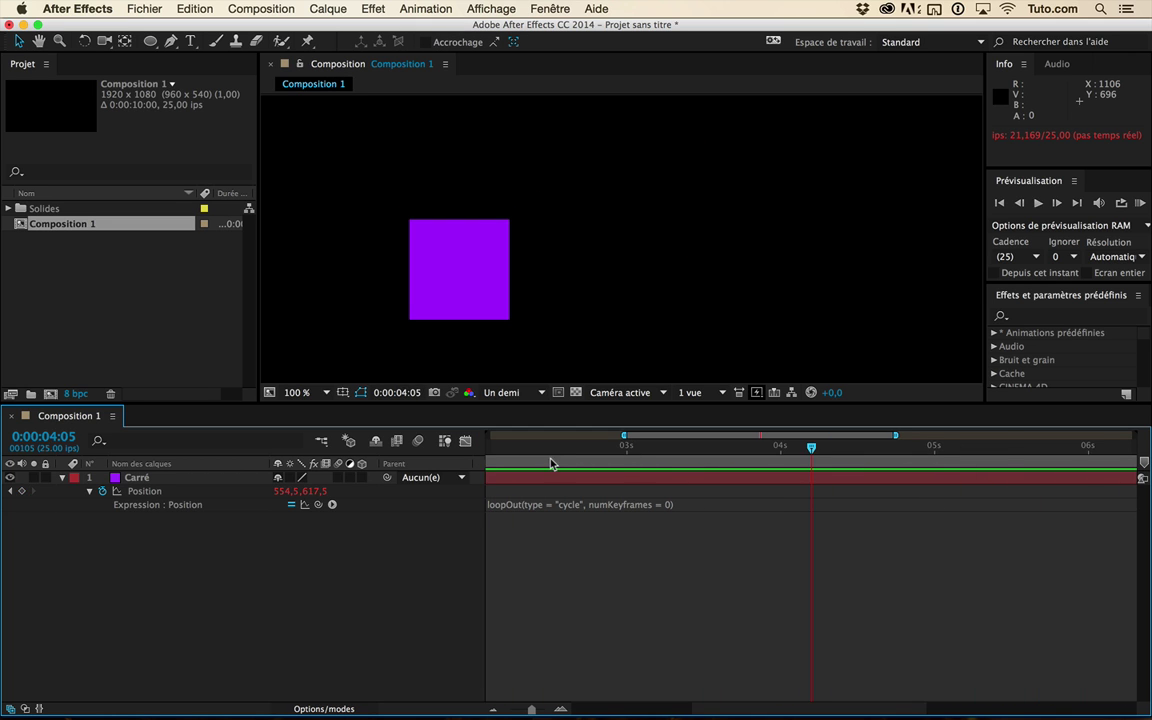
left_click_drag(626, 440, 489, 437)
left_click_drag(584, 450, 641, 451)
left_click_drag(501, 452, 1021, 458)
- Change the loop type in Carré's Position expression from "cycle" to "offset"
left_click(607, 481)
left_click_drag(761, 441, 737, 440)
left_click(575, 504)
left_click(586, 504)
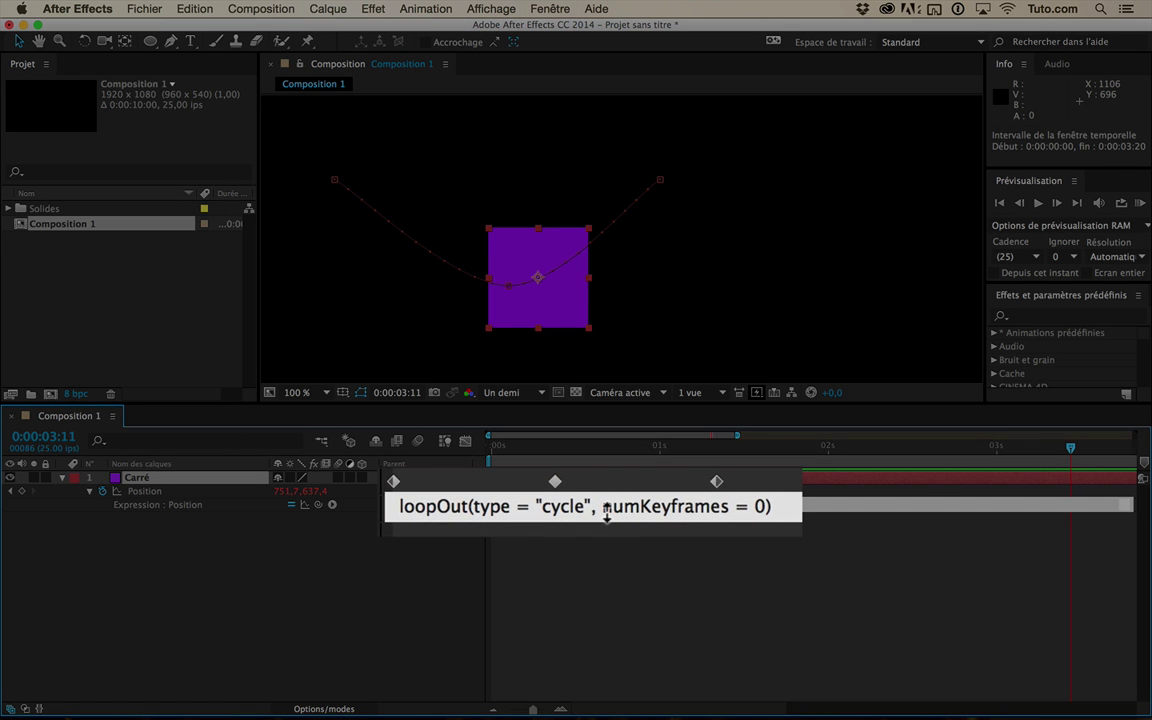
key("BackSpace")
key("BackSpace")
key("BackSpace")
key("BackSpace")
key("BackSpace")
type("offs")
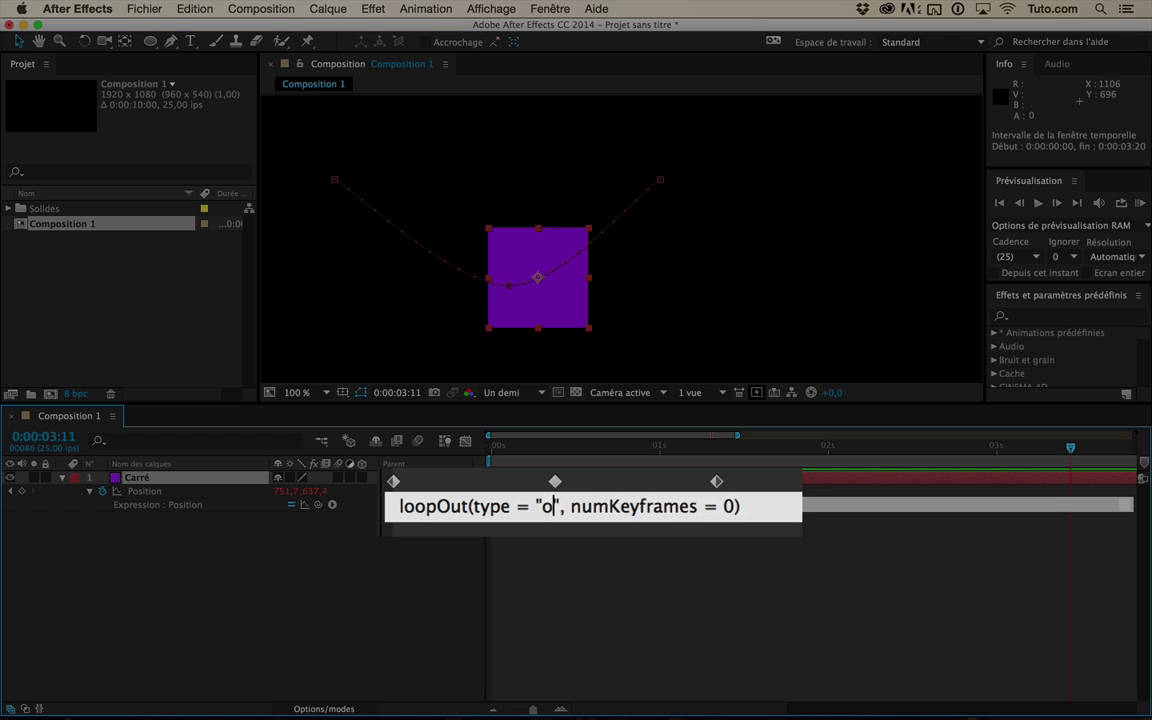
type("et")
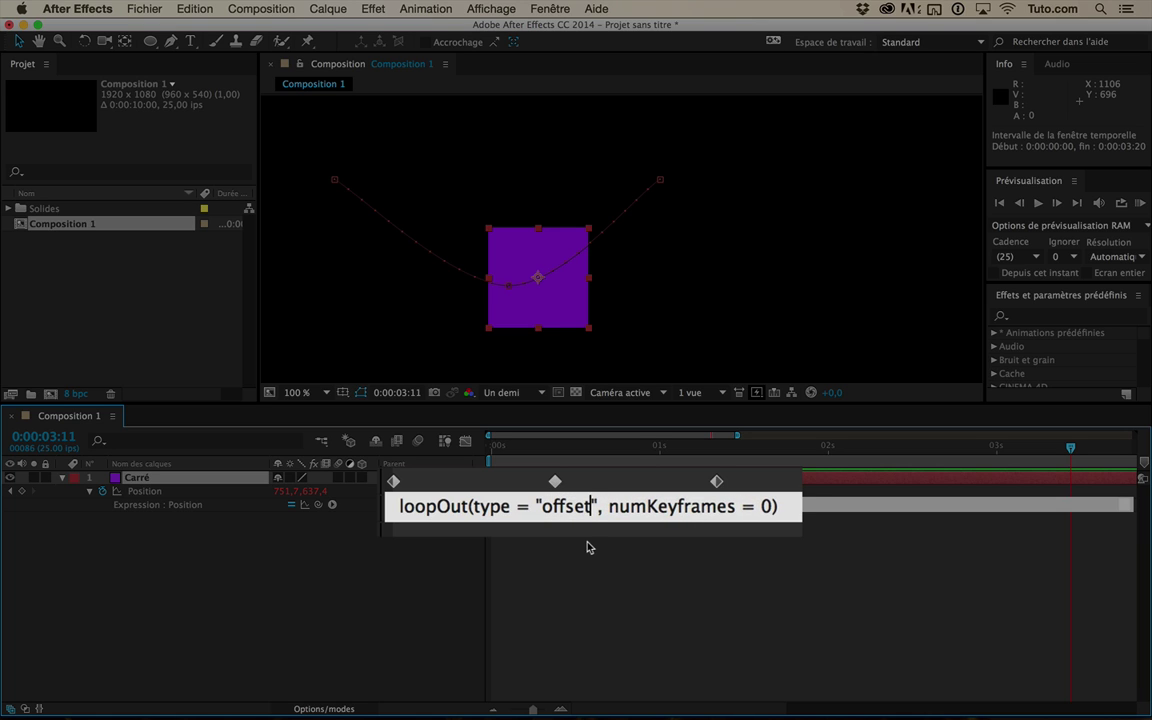
left_click(755, 551)
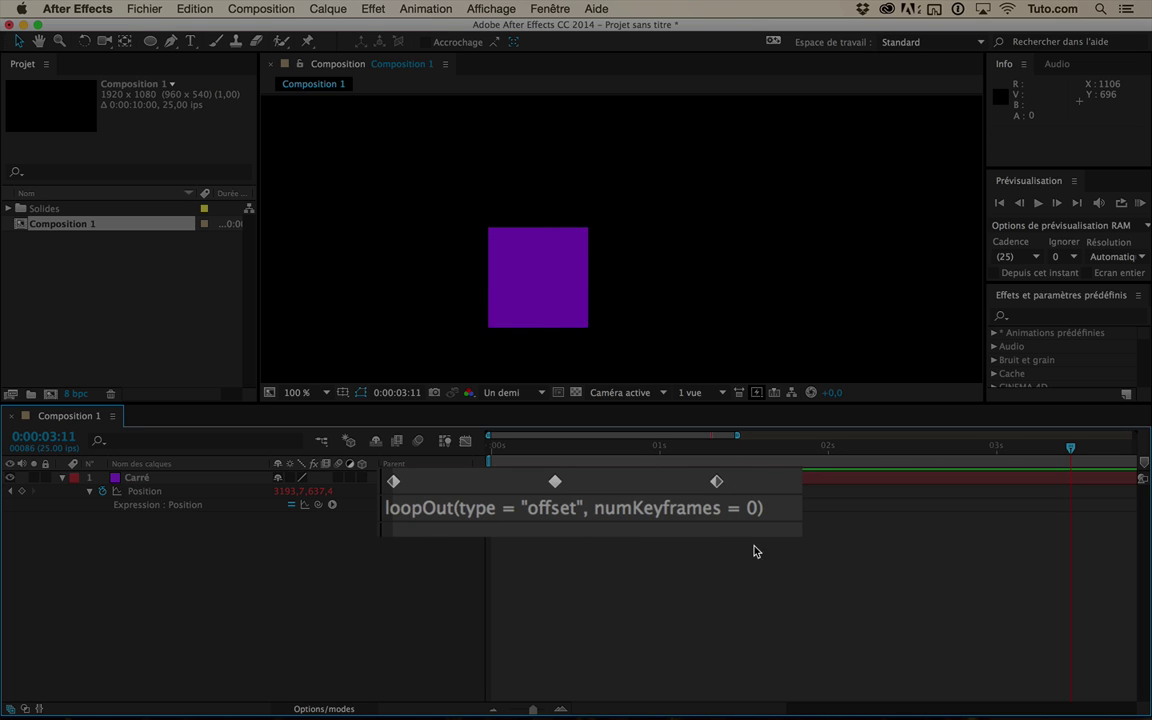
- Display Carré's post-expression motion path with the composition view at 50 %, and scrub through the offset loop
left_click_drag(635, 455, 839, 435)
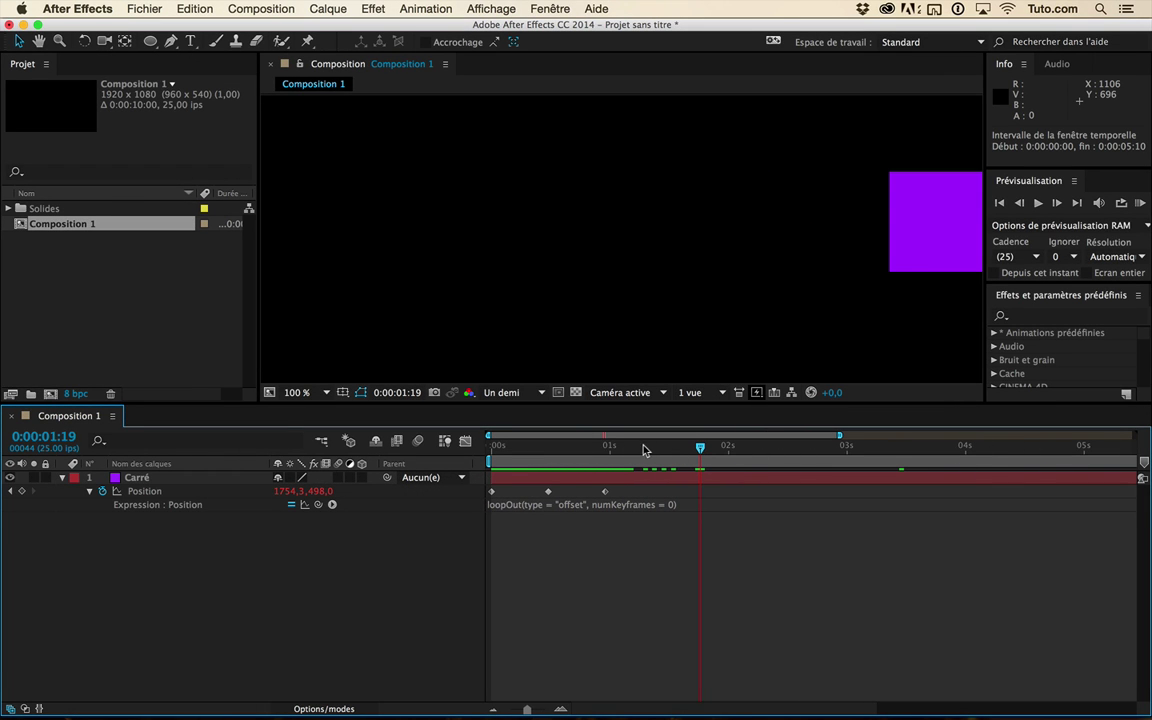
left_click_drag(644, 450, 686, 455)
left_click(616, 483)
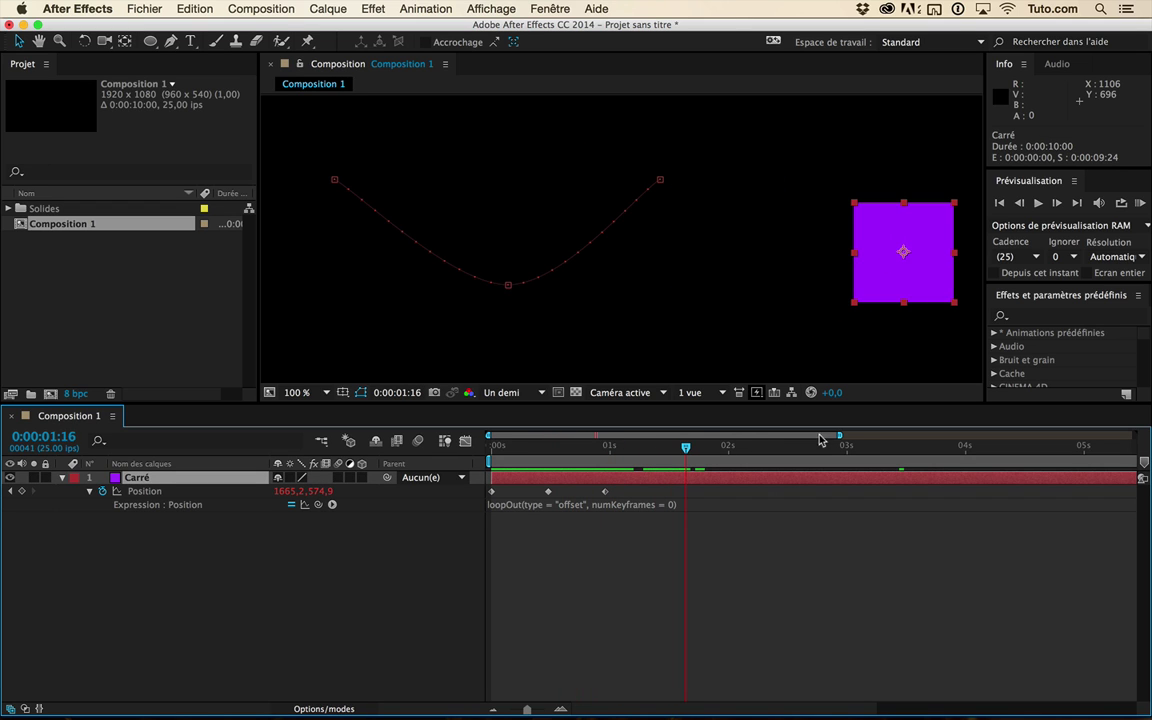
scroll(510, 290, "down", 2)
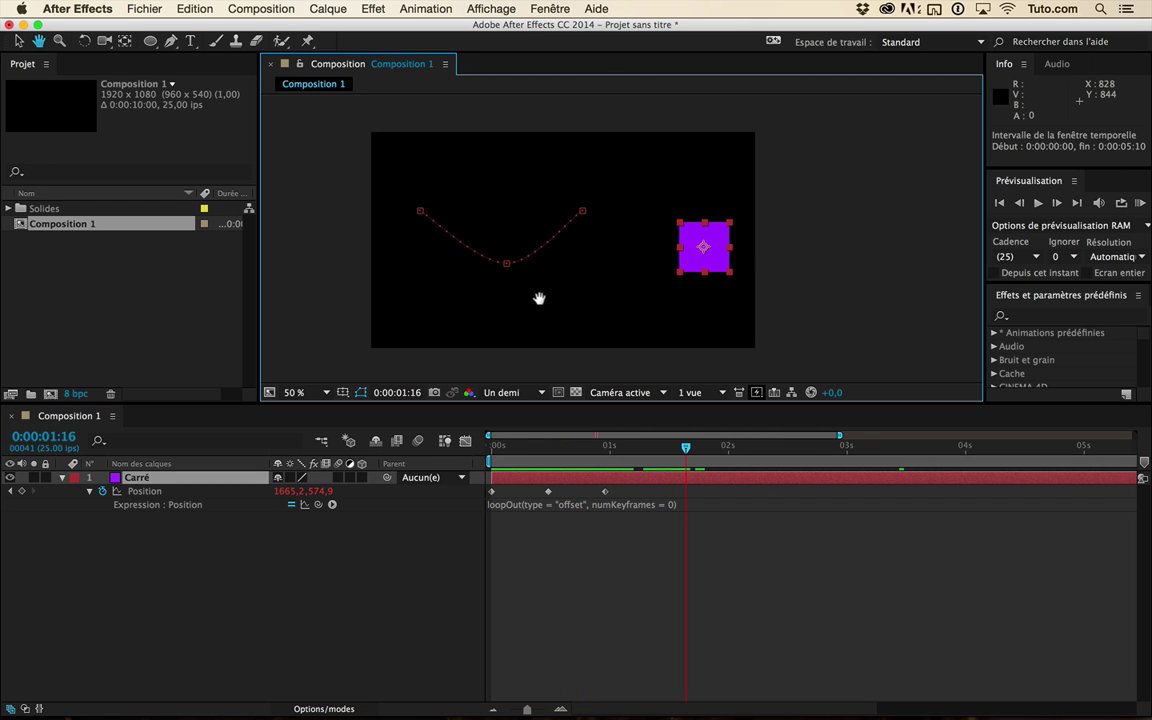
left_click(305, 510)
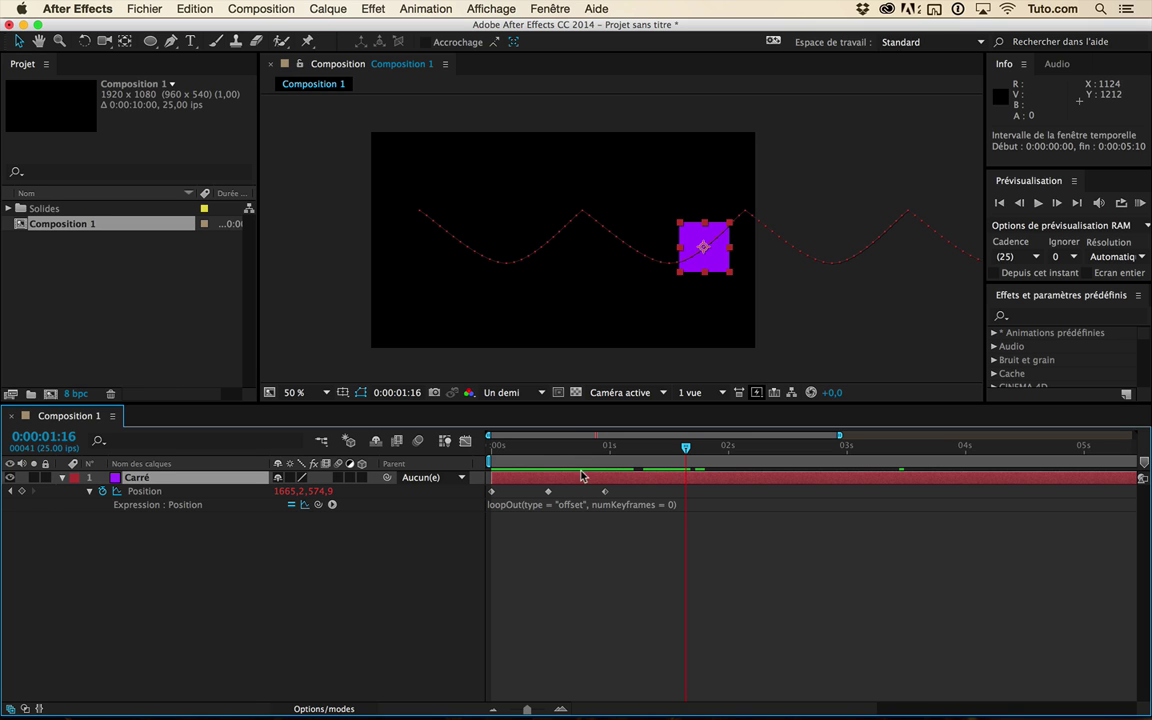
left_click_drag(537, 452, 661, 456)
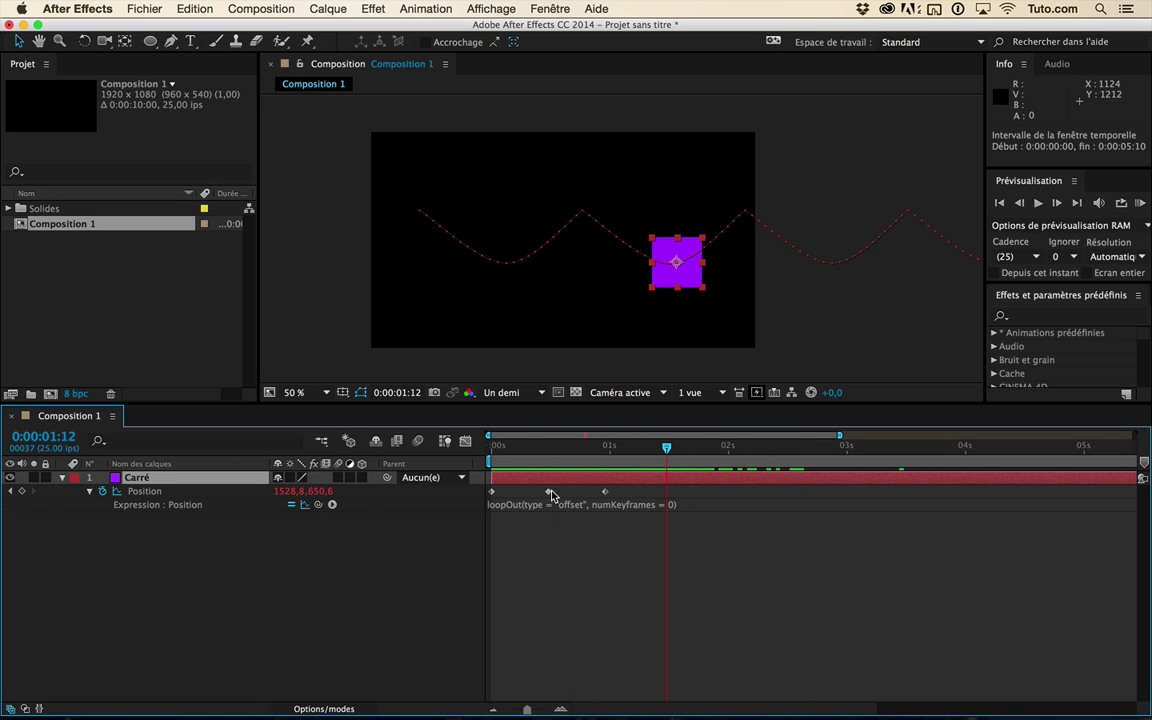
- Move Carré's middle Position keyframe to 0:00:00:13, raise the square there to about 616, 164, and preview the loop
mouse_move(551, 495)
left_mouse_down()
mouse_move(527, 491)
mouse_move(553, 495)
left_mouse_up()
key("j")
left_click_drag(514, 278, 502, 180)
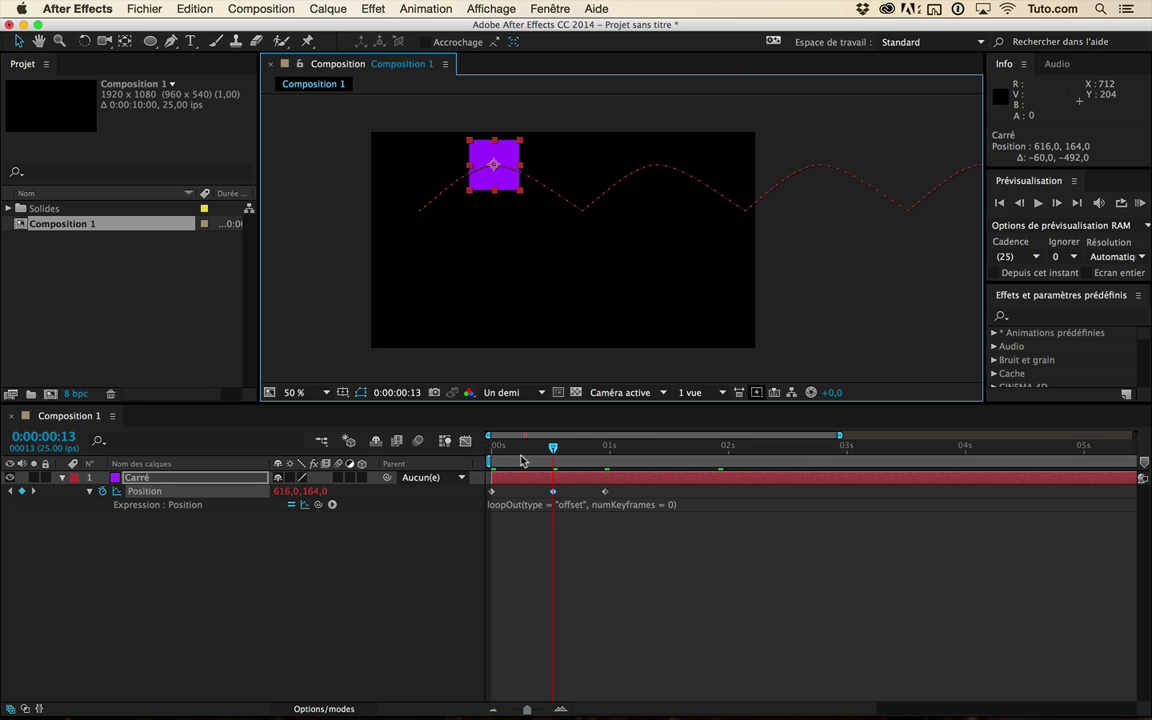
left_click_drag(521, 459, 650, 481)
key("KP_0")
- Enlarge the editing area of Carré's Position expression to make room for several lines
left_click(569, 508)
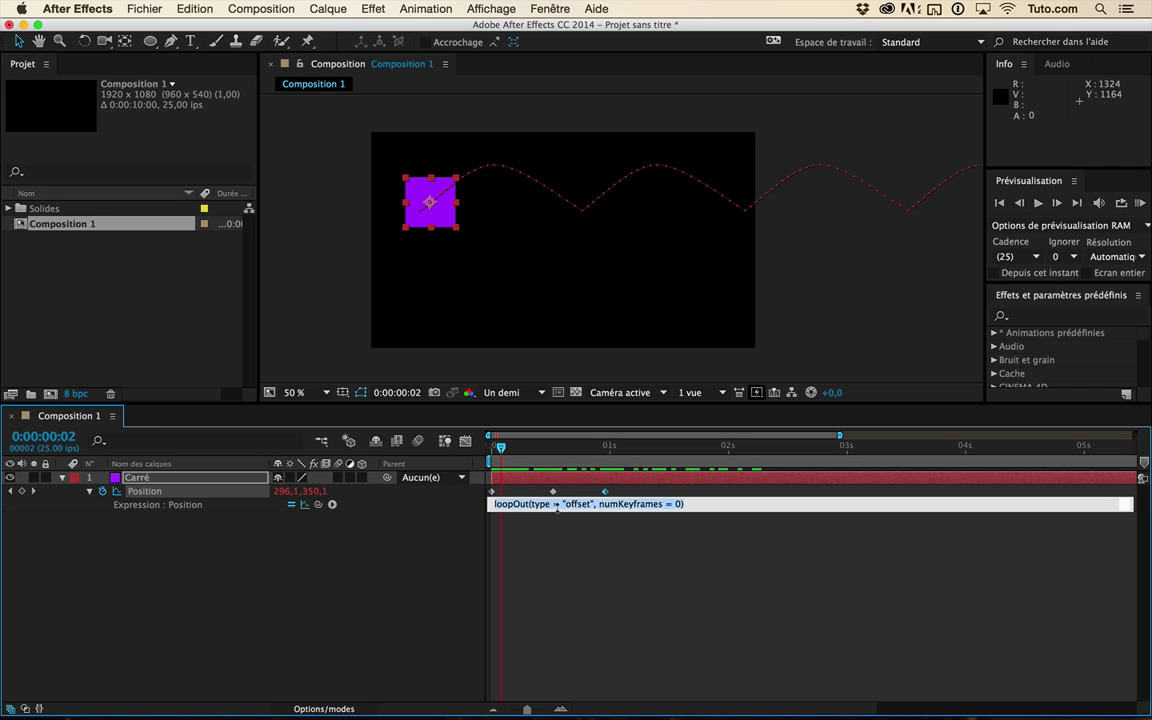
left_click_drag(557, 510, 568, 575)
left_click(588, 597)
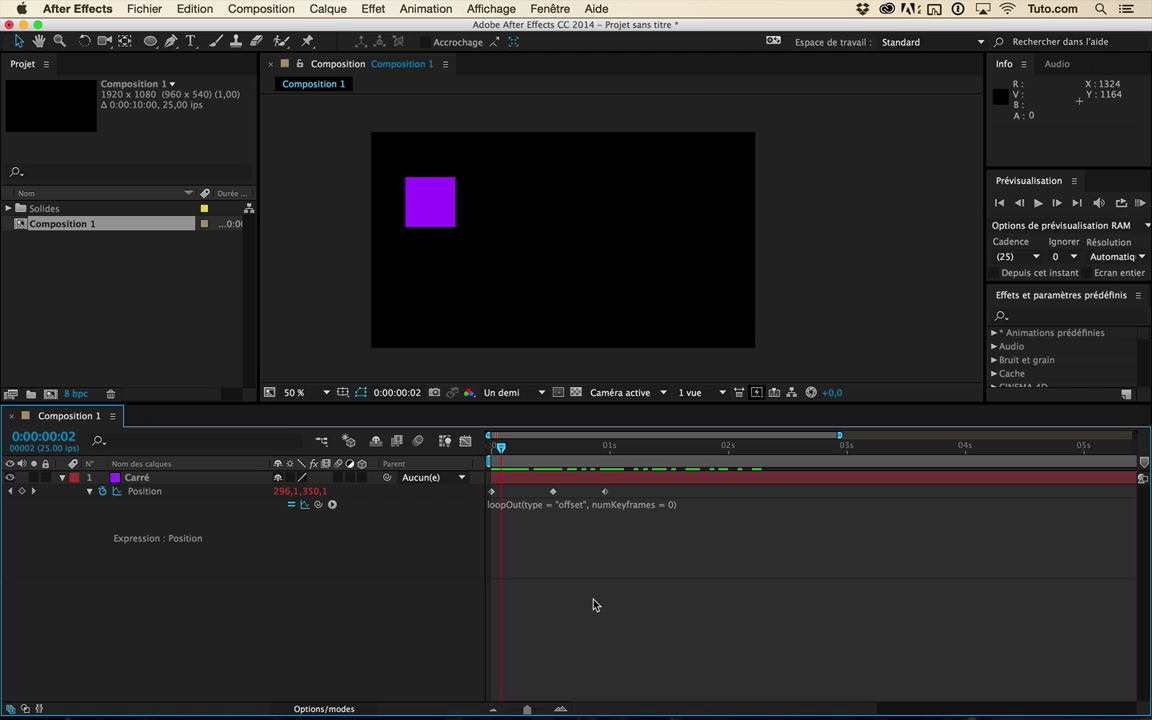
- Reduce the height of the editing area of Carré's Position expression
left_click_drag(588, 574, 592, 521)
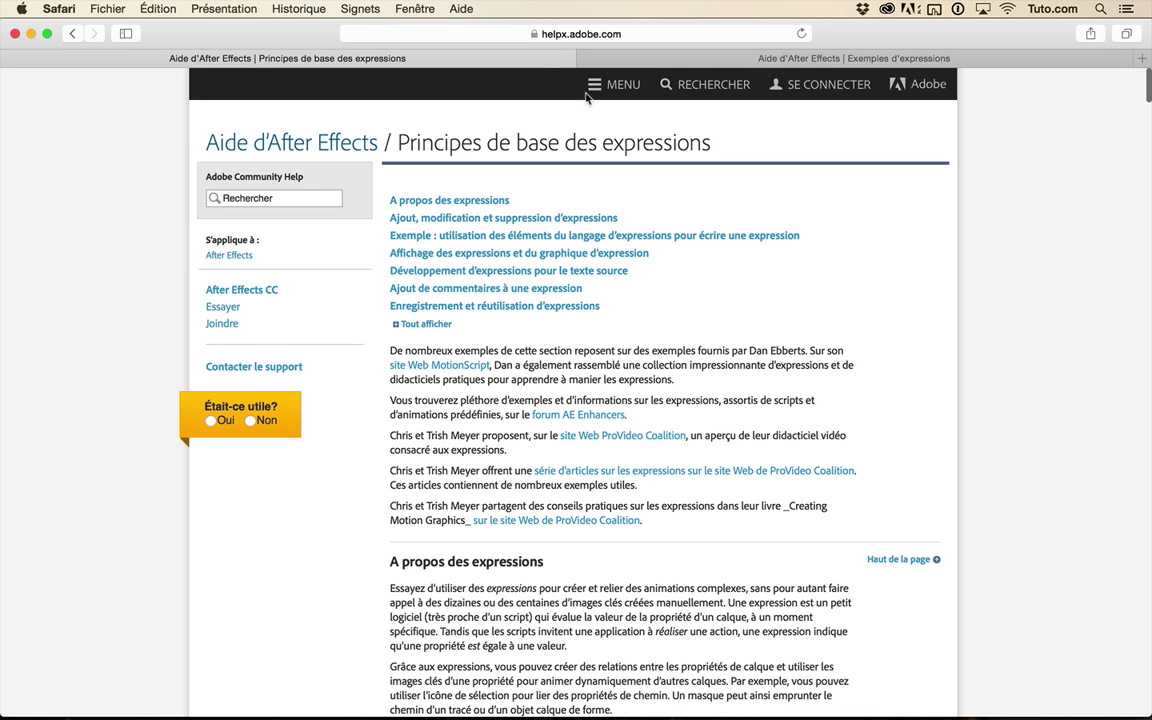
- Switch to Safari and look through the After Effects help page "Principes de base des expressions", including the section on adding and modifying expressions
scroll(590, 243, "down", 10)
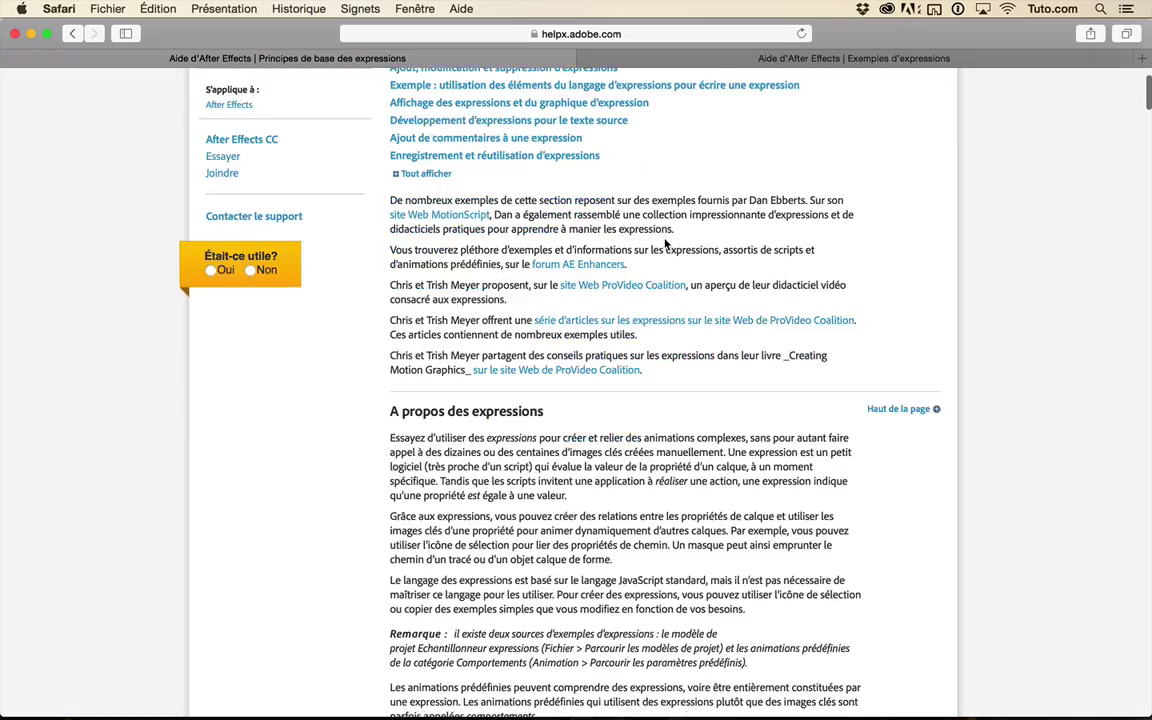
scroll(620, 290, "down", 7)
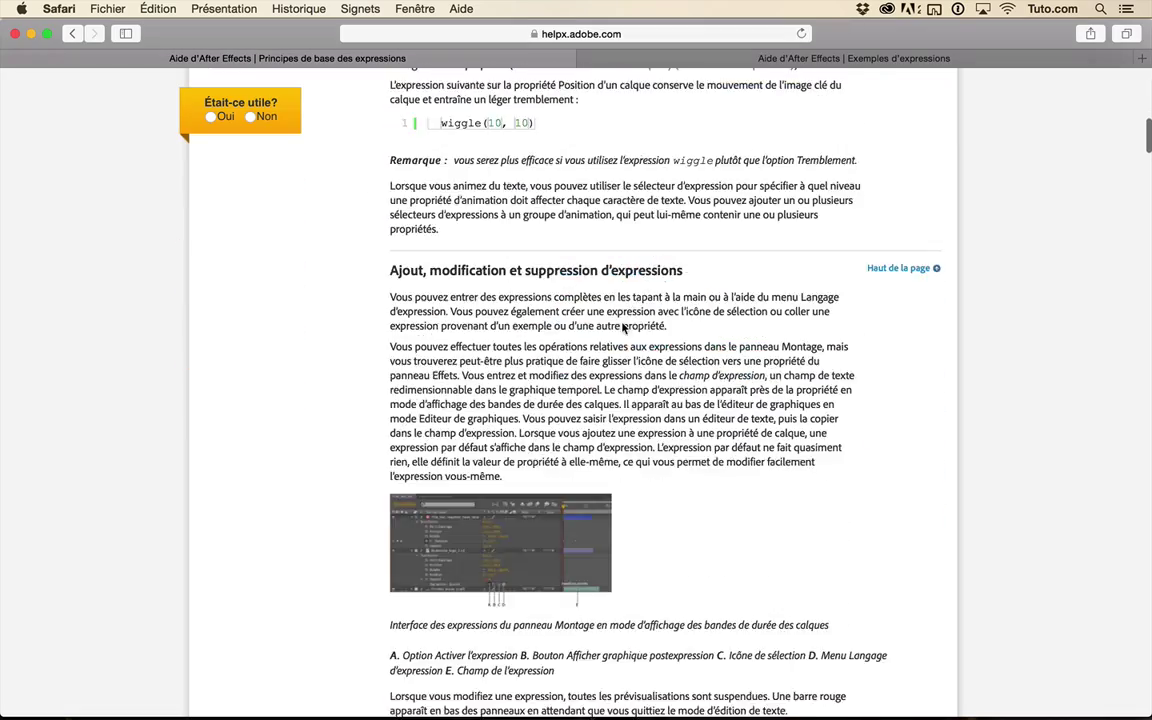
scroll(599, 287, "down", 16)
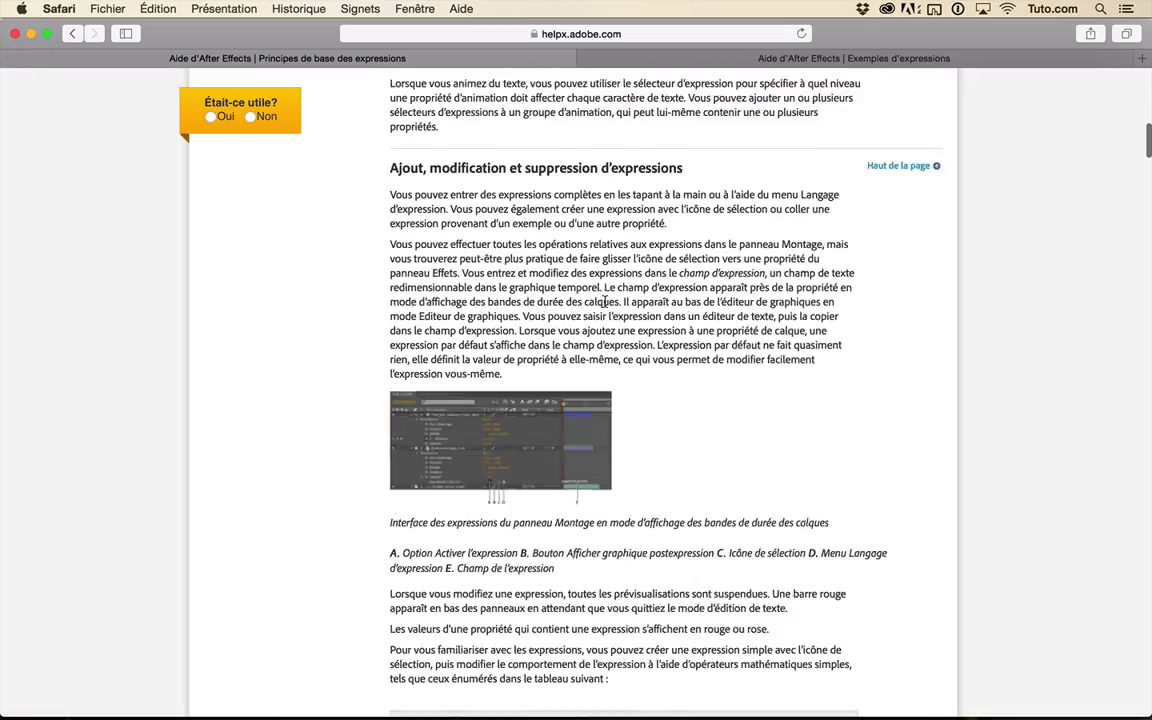
scroll(433, 179, "down", 20)
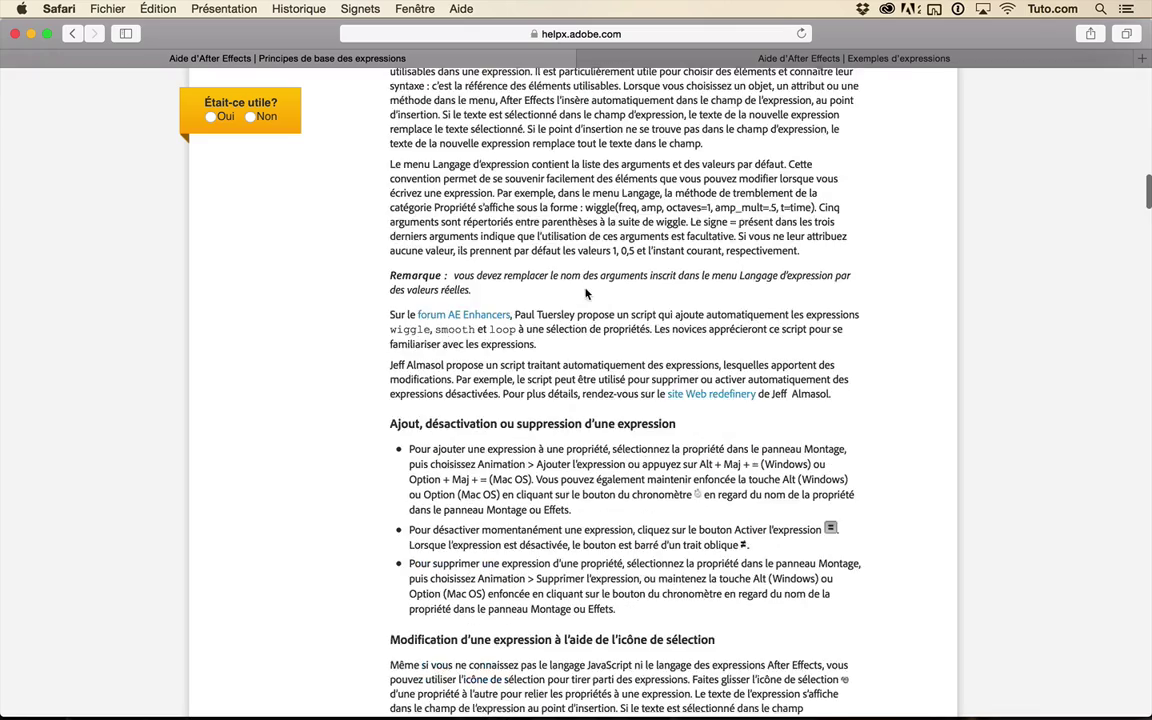
scroll(674, 363, "down", 18)
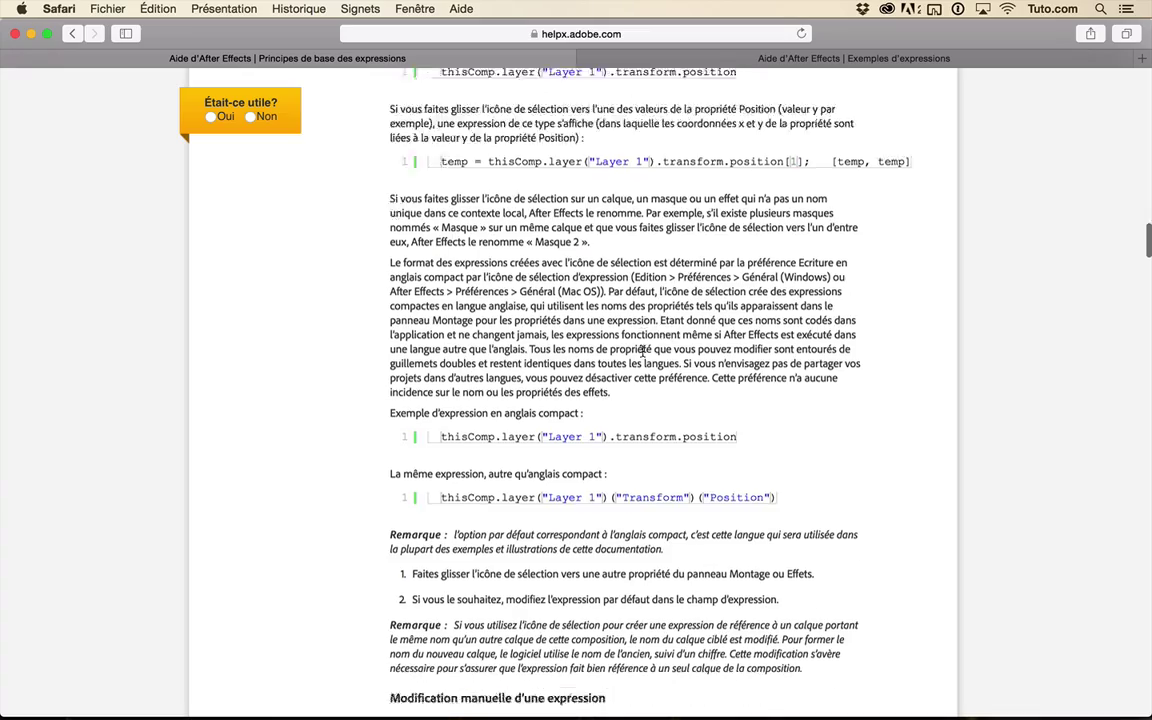
scroll(643, 357, "up", 20)
scroll(643, 357, "up", 20)
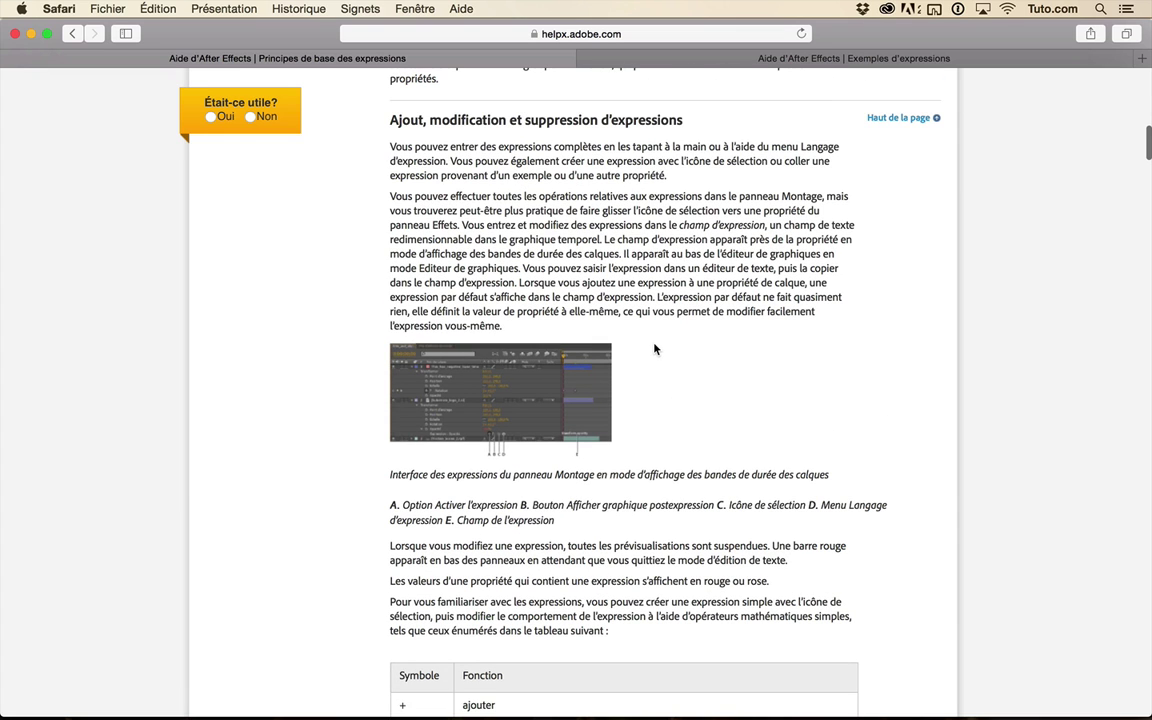
- Open the "Exemples d'expressions" help page and look through its online resources and its sample expressions for circular movement, clock hands, image trails and 3D layer opacity
left_click(779, 60)
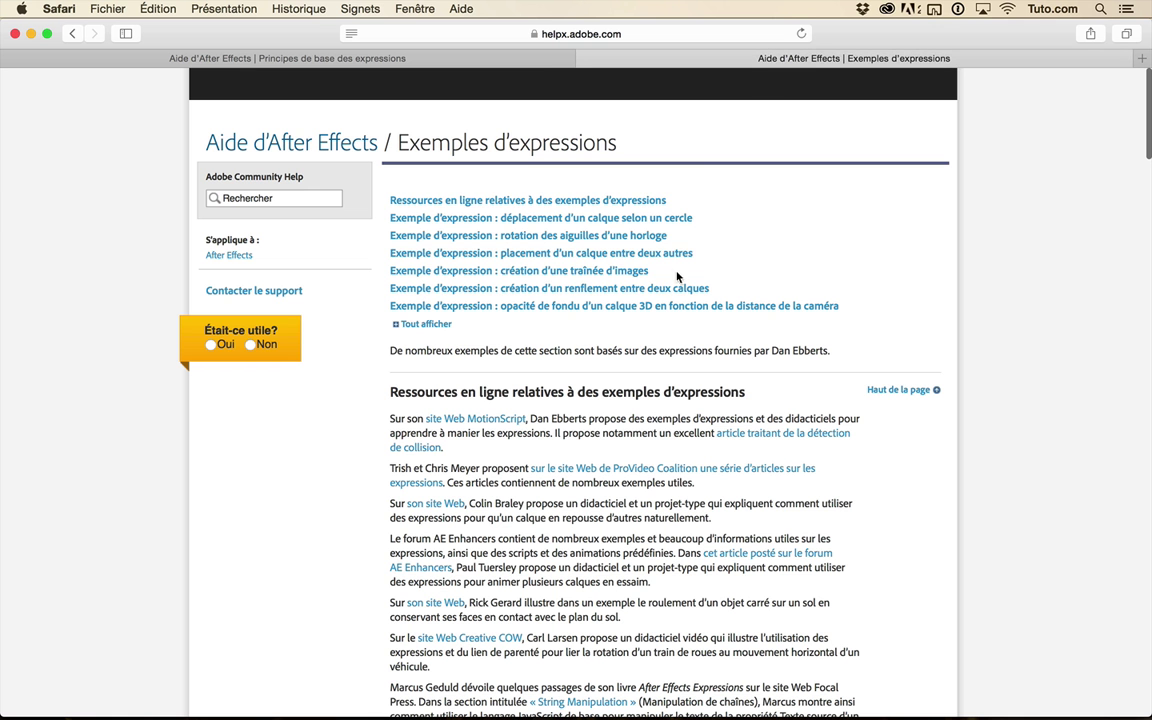
scroll(650, 337, "down", 5)
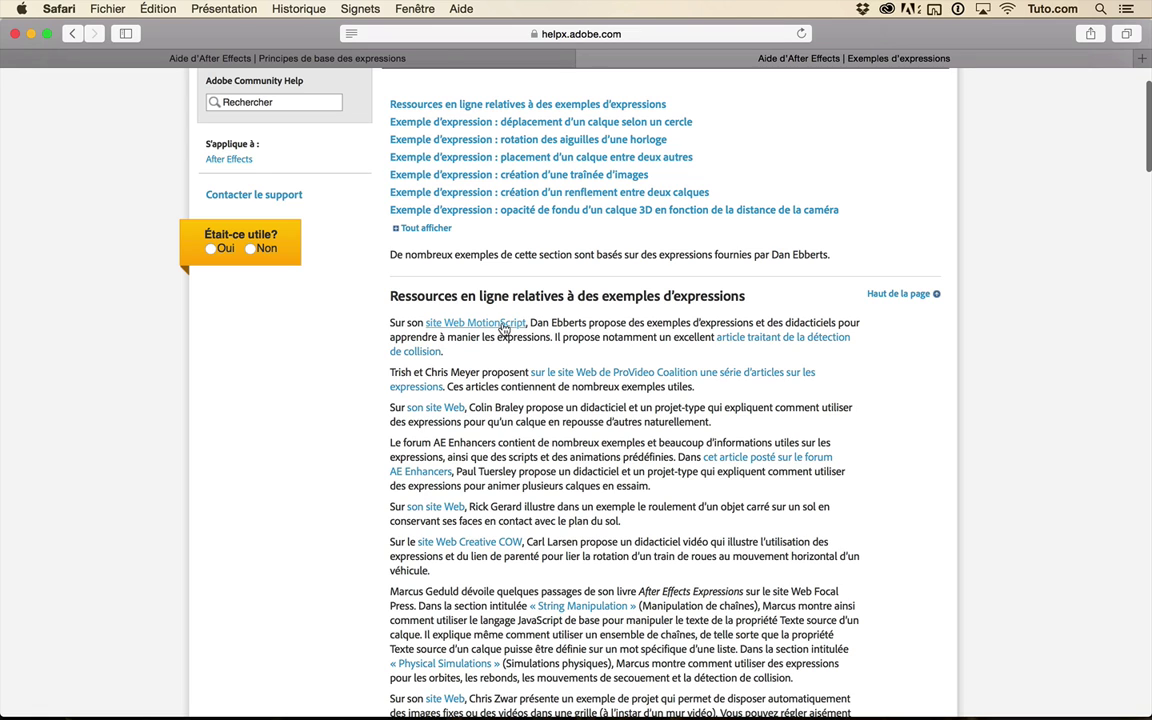
scroll(503, 330, "down", 15)
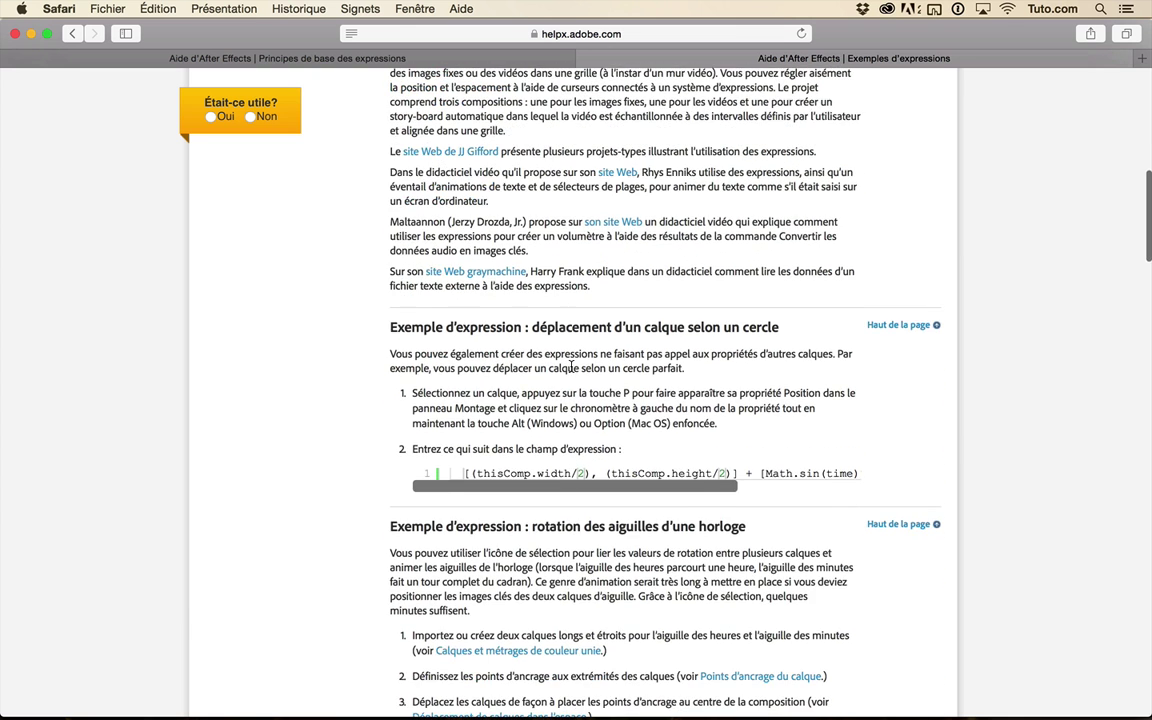
scroll(570, 368, "down", 3)
scroll(772, 372, "down", 6)
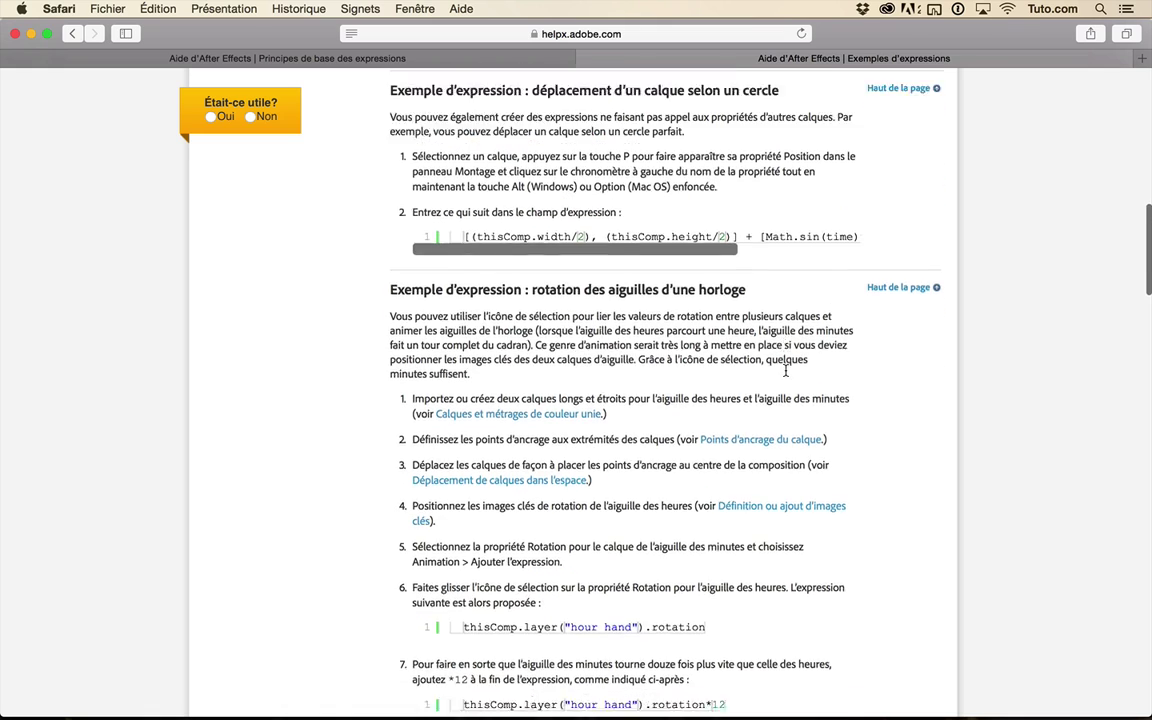
scroll(700, 372, "down", 4)
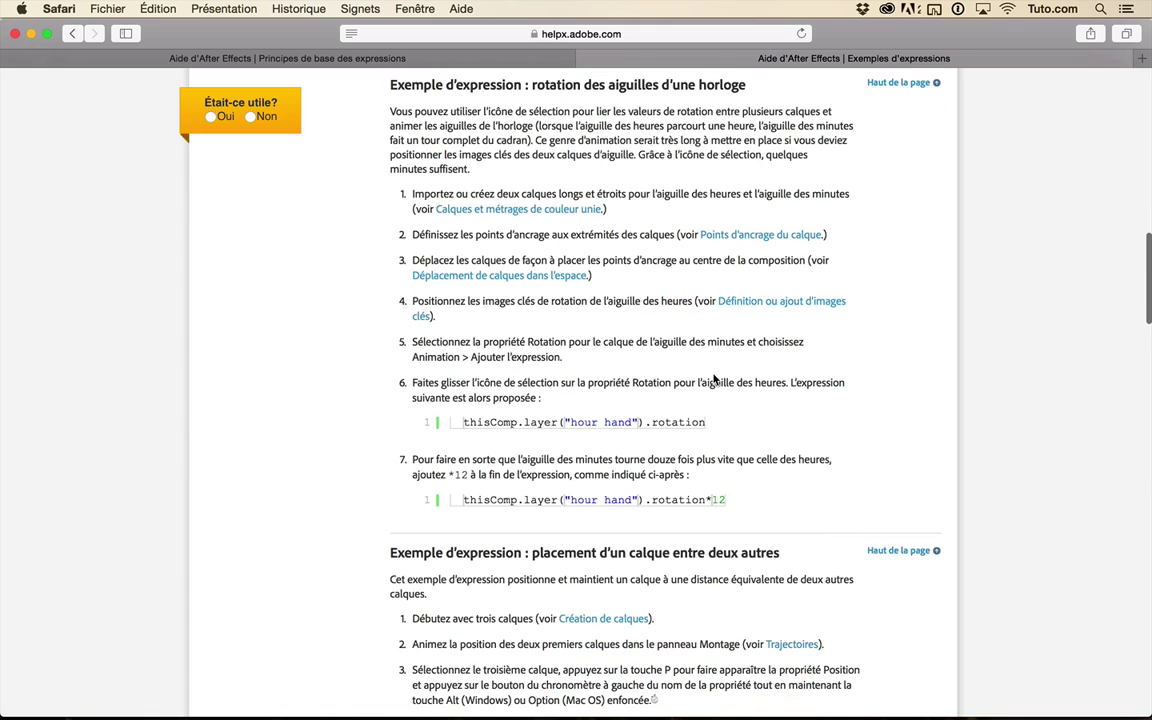
scroll(728, 380, "up", 1)
scroll(732, 380, "up", 2)
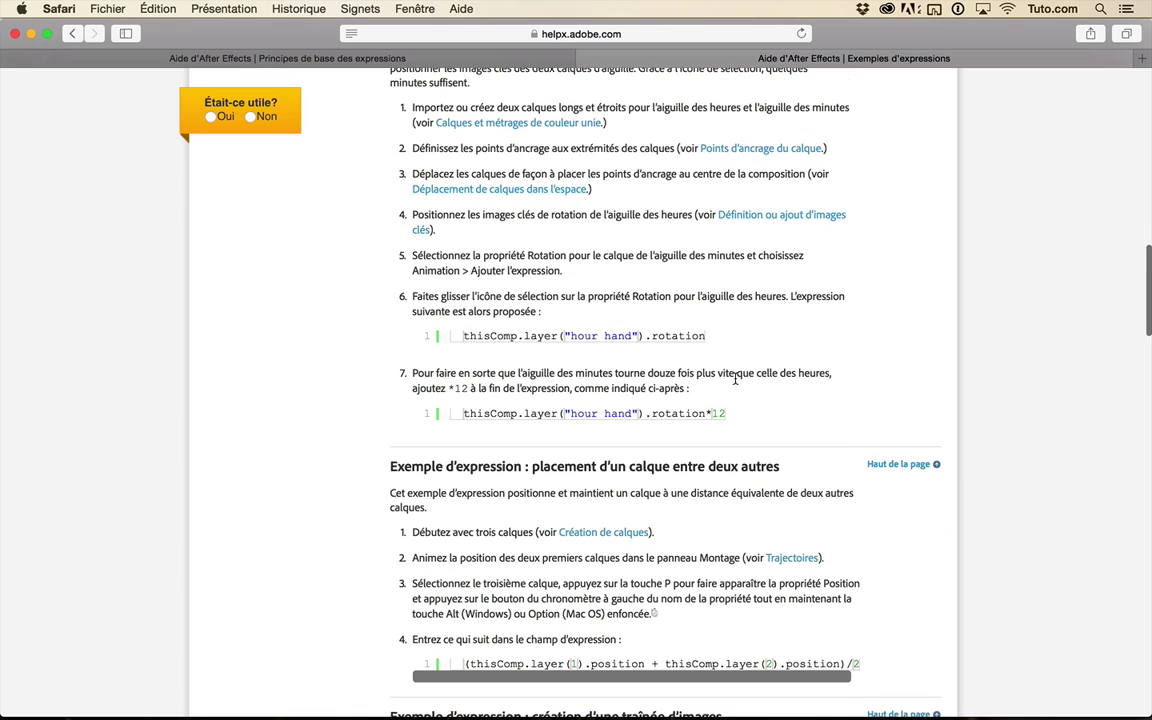
scroll(733, 387, "down", 15)
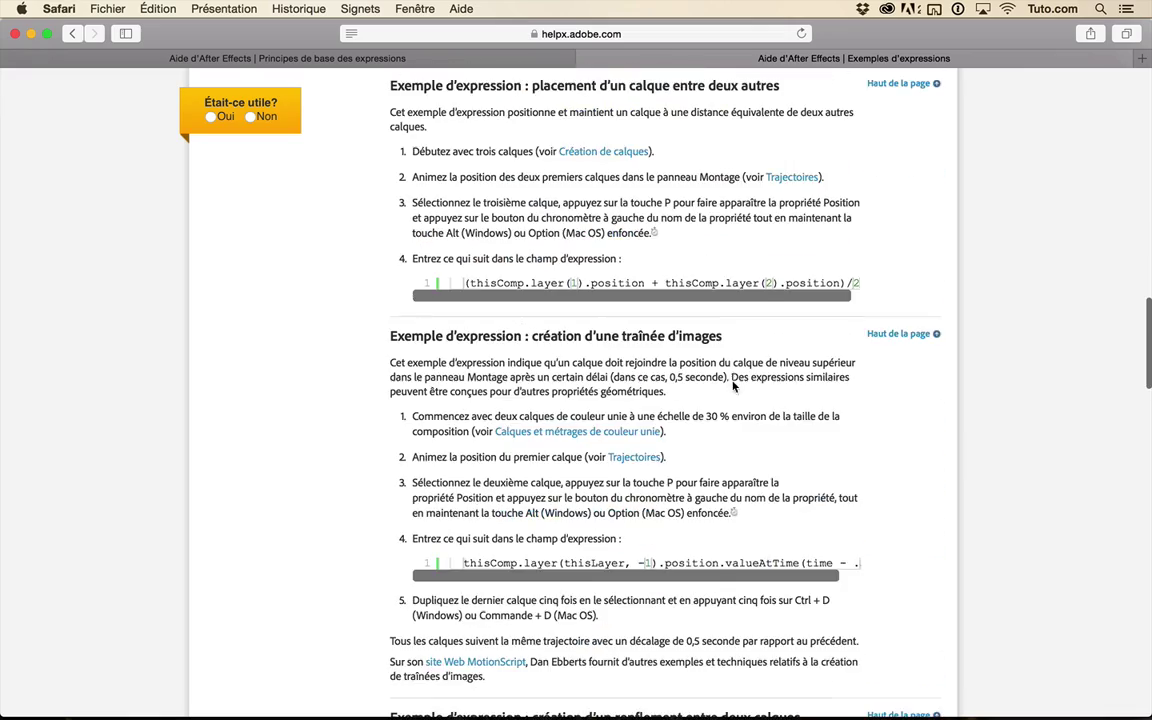
scroll(733, 381, "down", 10)
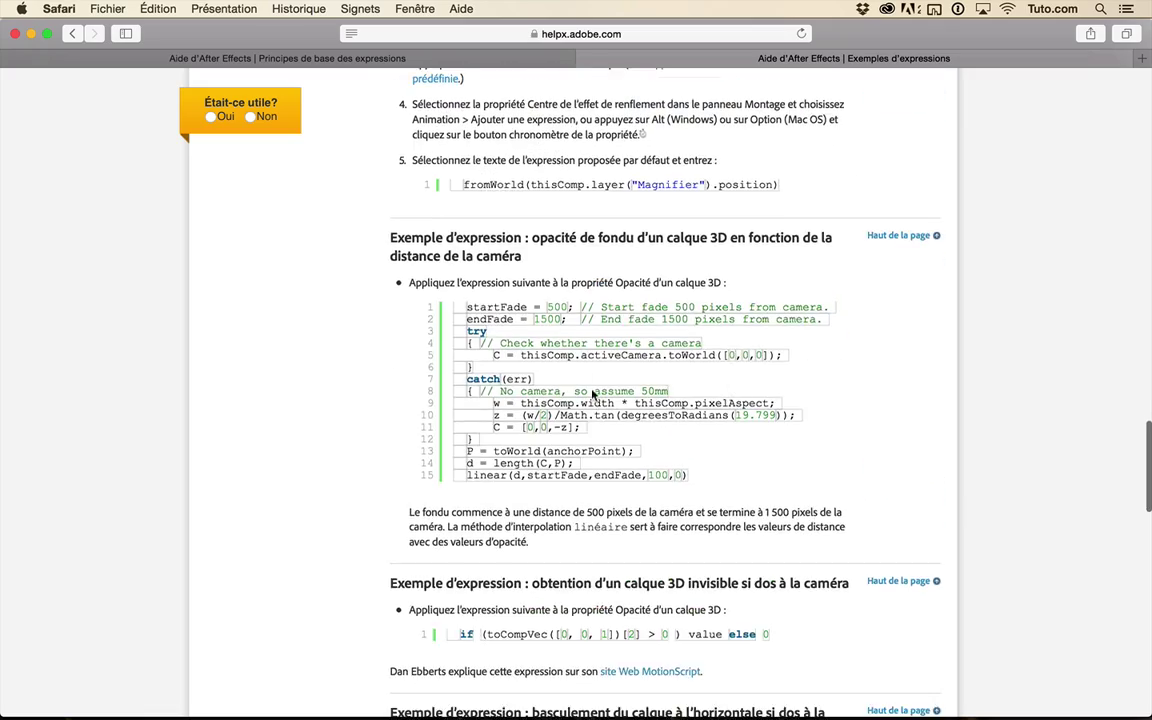
scroll(558, 382, "up", 9)
scroll(558, 382, "down", 10)
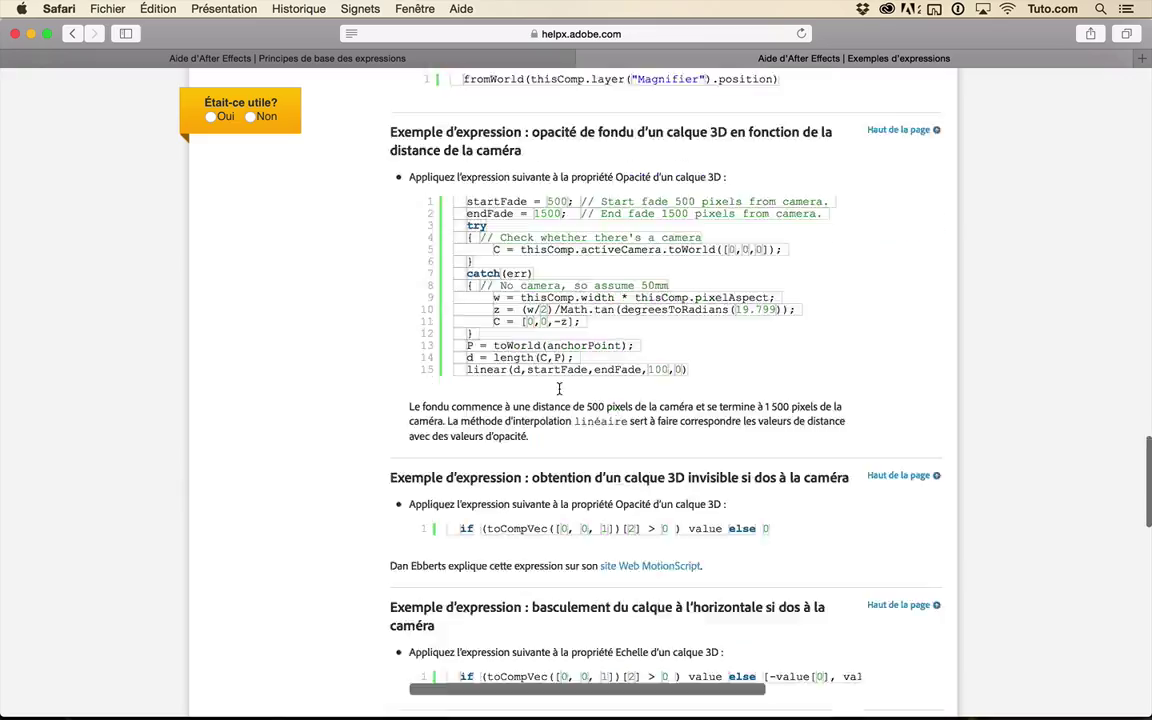
- Examine the help page's code examples for starting the wiggle after 2 seconds and stopping it after 4 seconds
left_click_drag(385, 378, 440, 450)
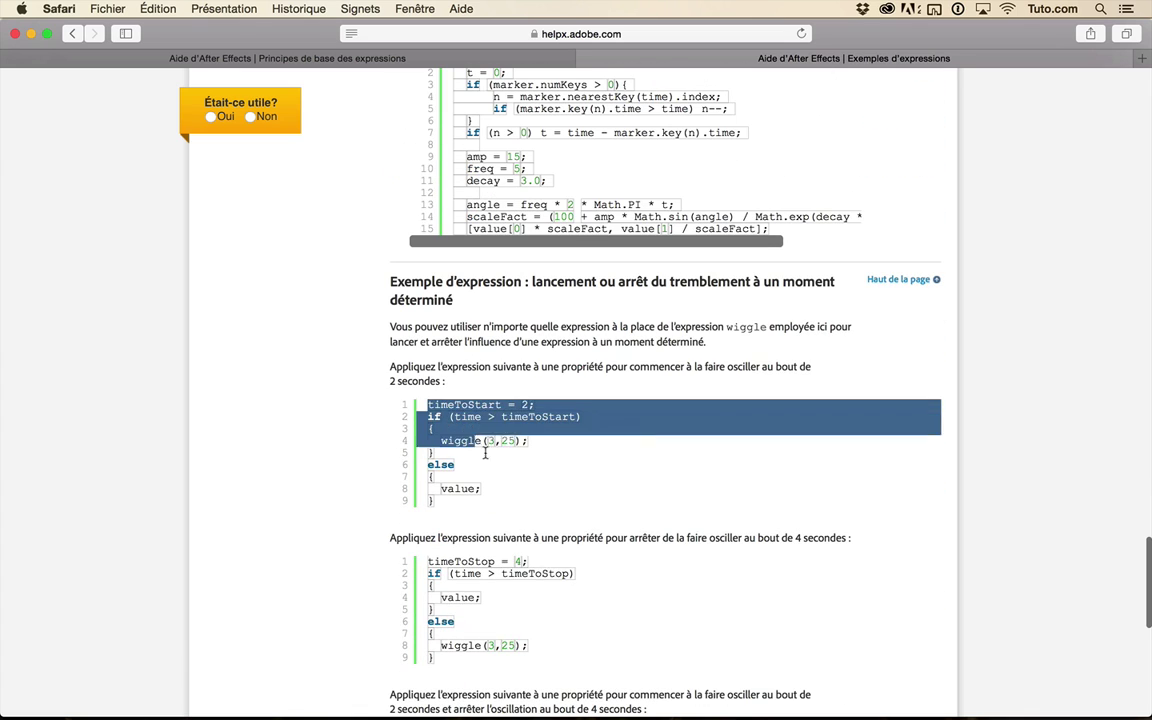
left_click(521, 488)
scroll(464, 463, "down", 1)
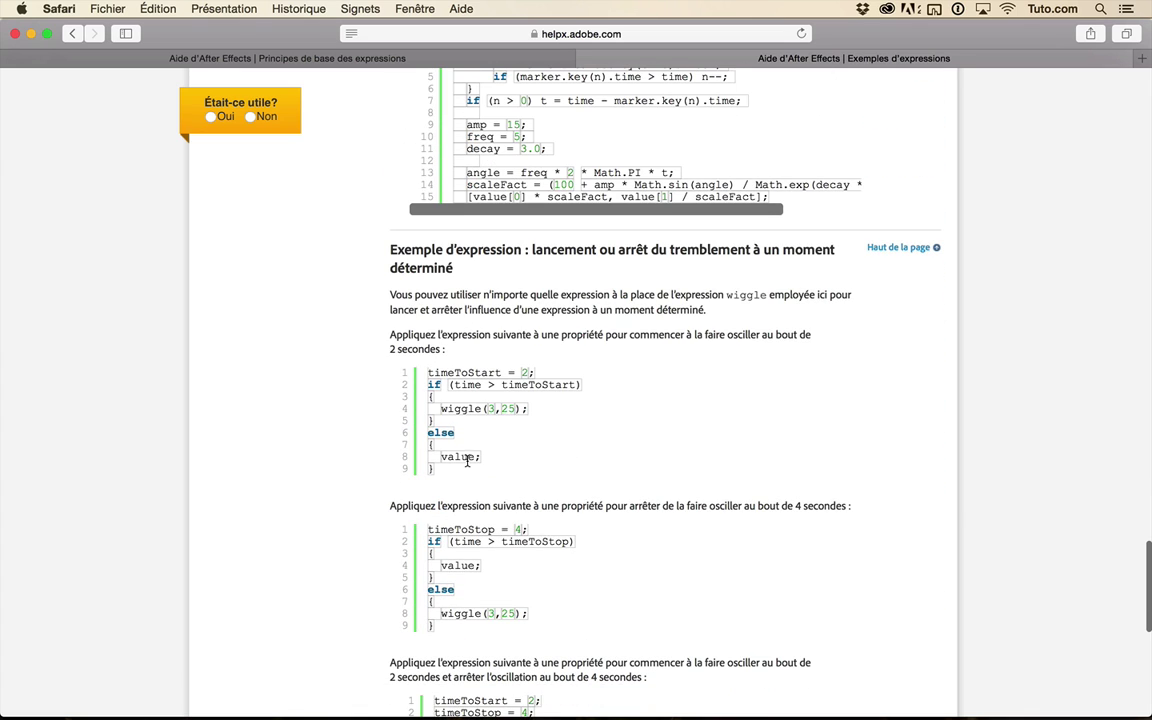
scroll(470, 479, "down", 1)
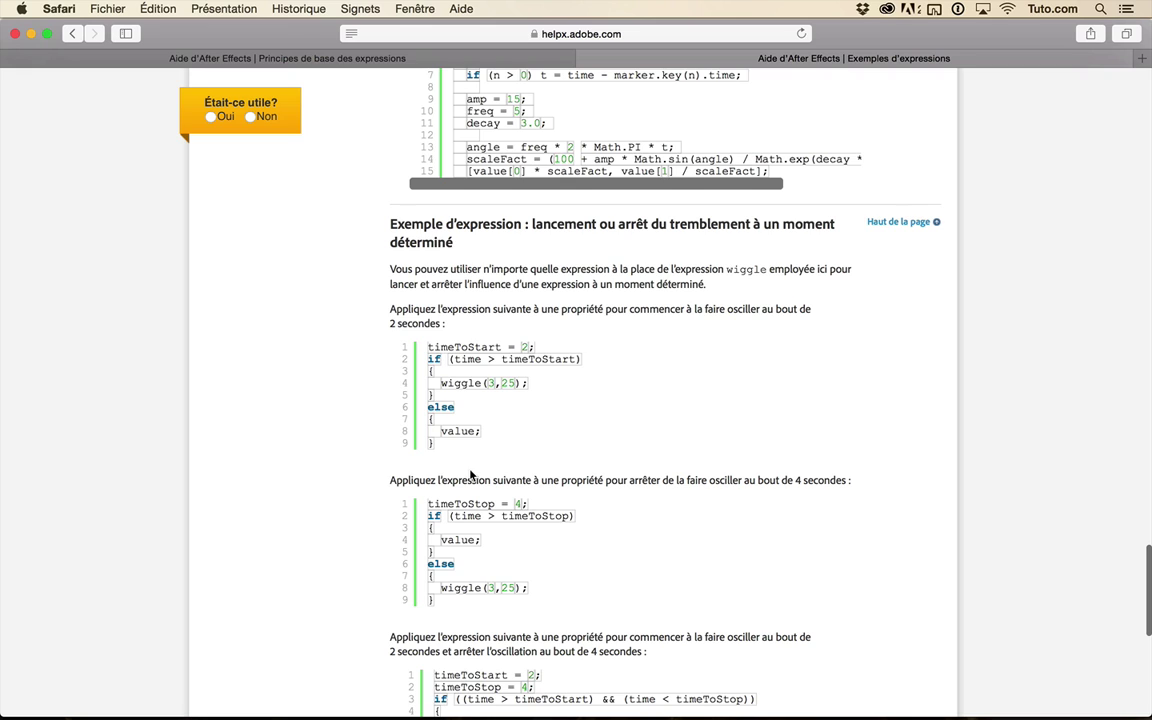
left_click_drag(388, 308, 430, 445)
left_click(528, 454)
scroll(513, 450, "down", 2)
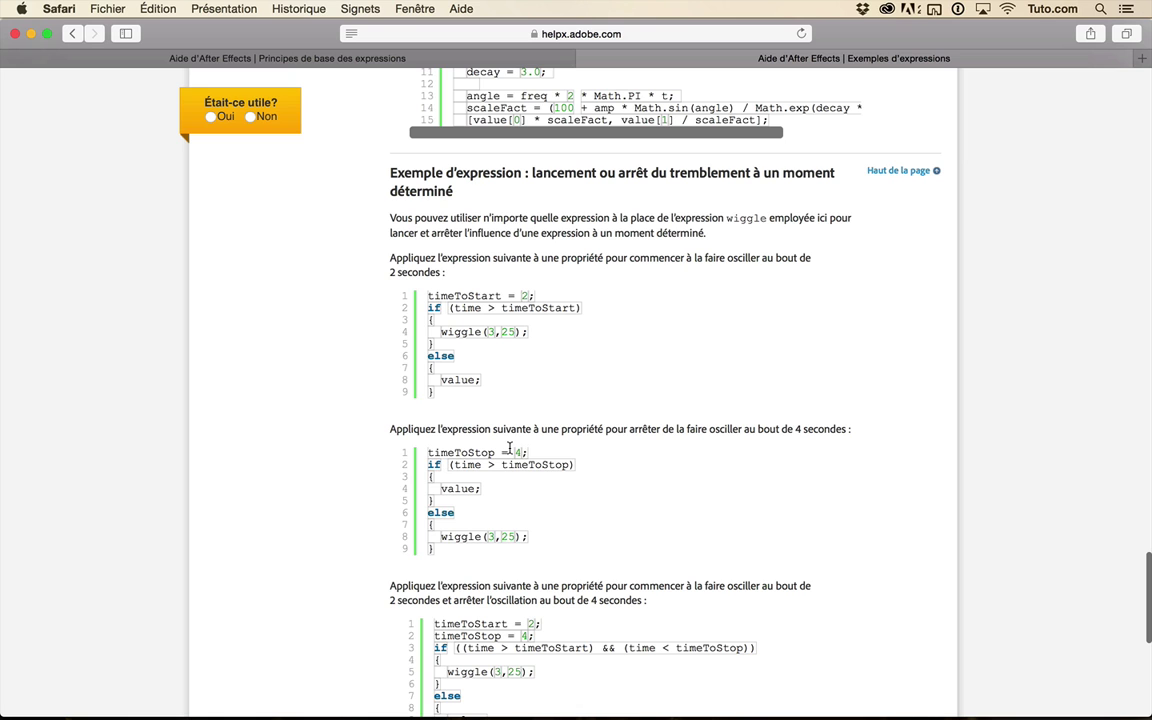
scroll(556, 446, "down", 1)
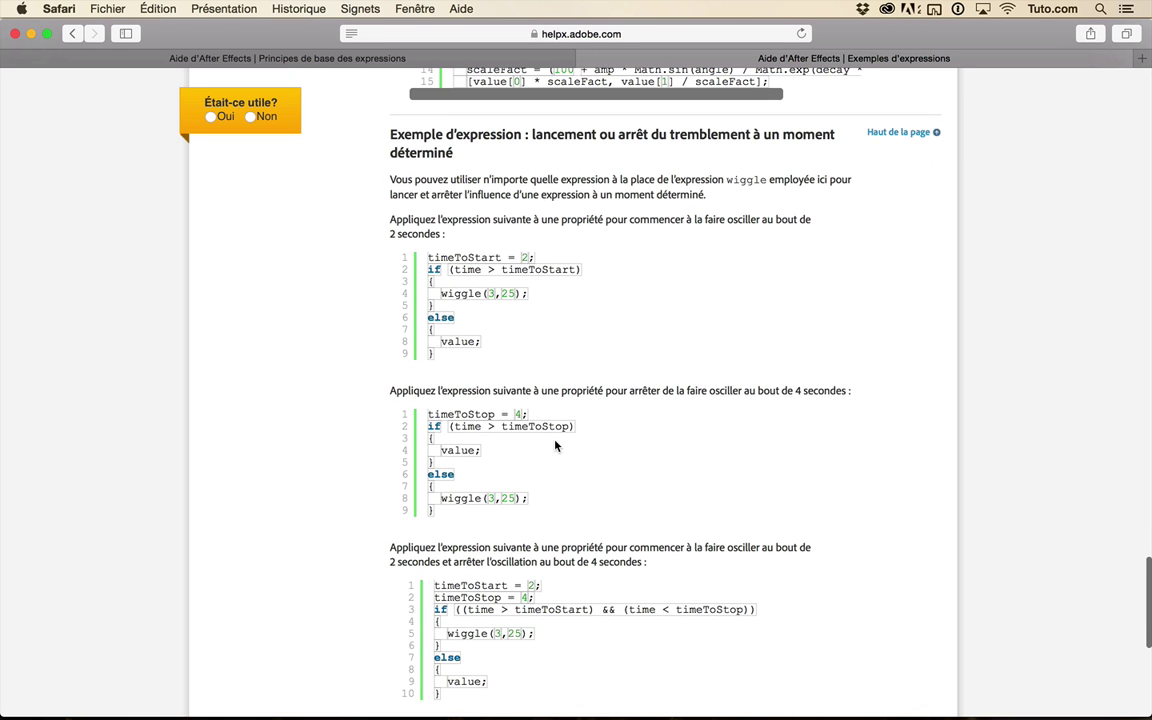